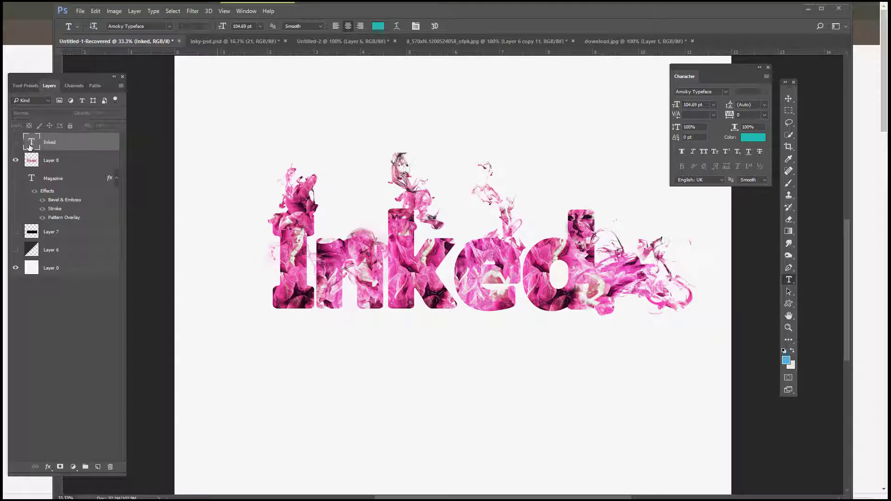
Hide Layer 8, show the Inked text layer, and add a Pattern Overlay effect to it
left_click(15, 160)
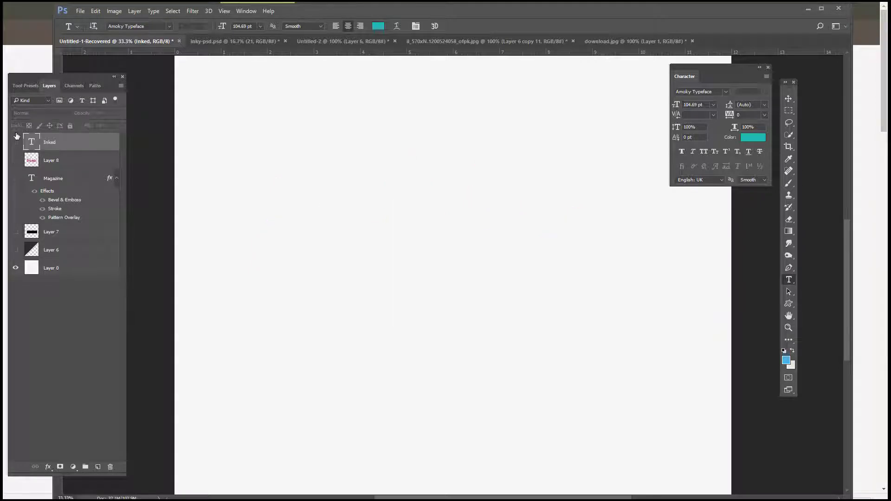
left_click(15, 142)
left_click(48, 467)
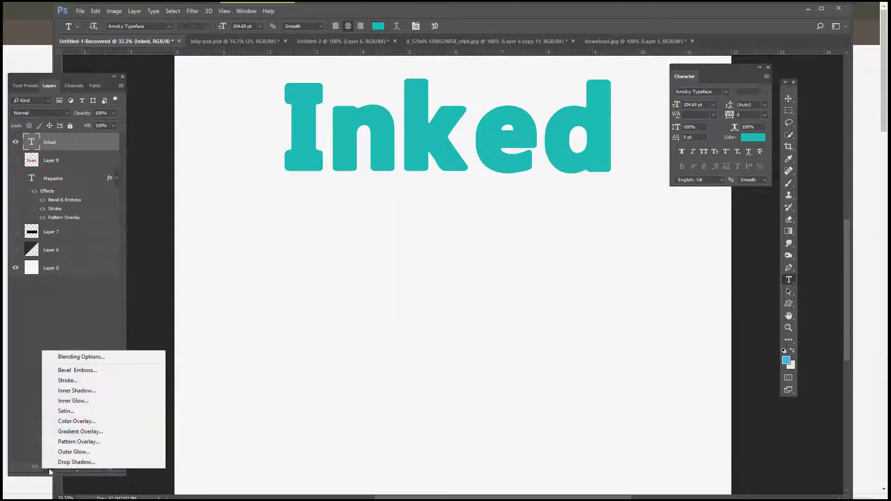
left_click(121, 441)
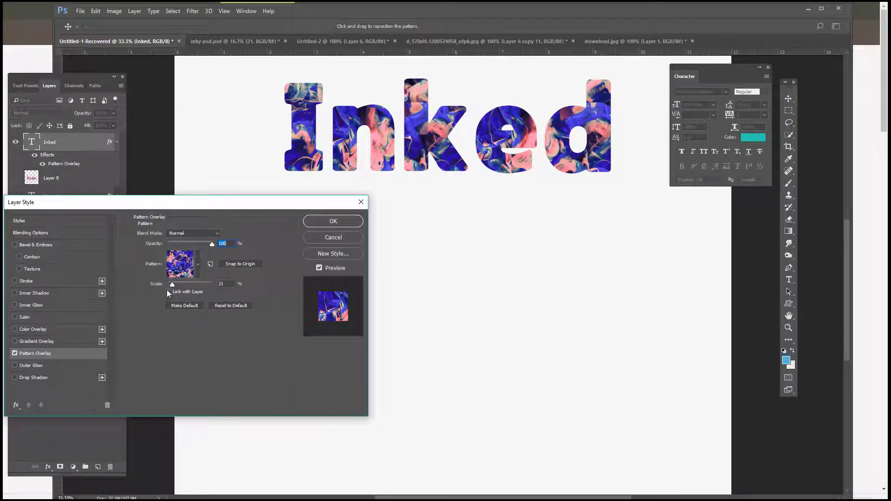
Preview the first seven ink patterns on the Inked text and reposition the teal-and-orange one within the letters
left_click(198, 265)
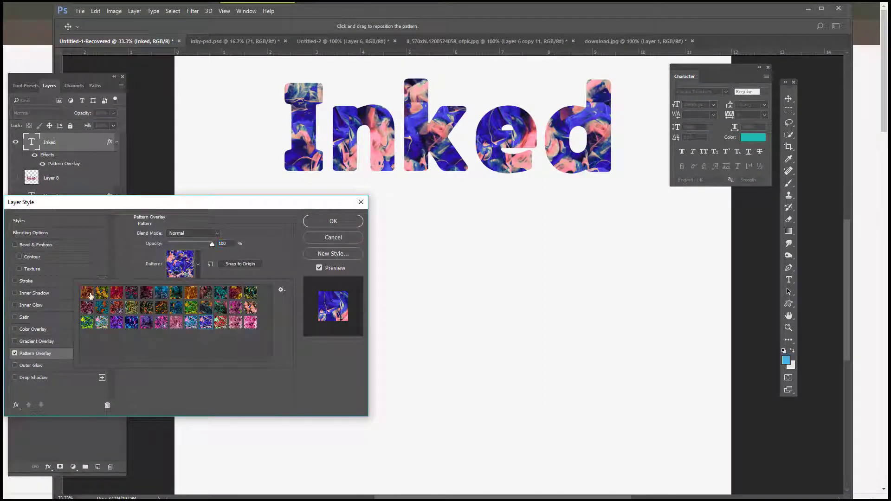
left_click(90, 296)
left_click(103, 295)
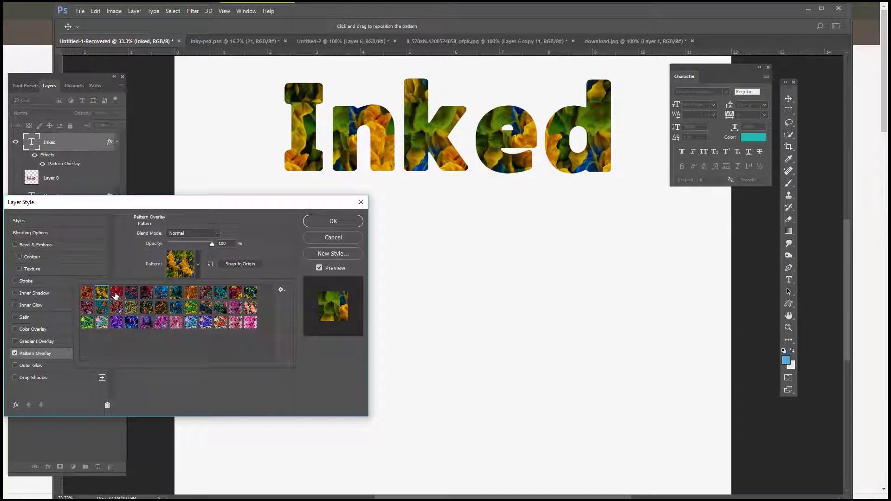
left_click(116, 295)
left_click(133, 295)
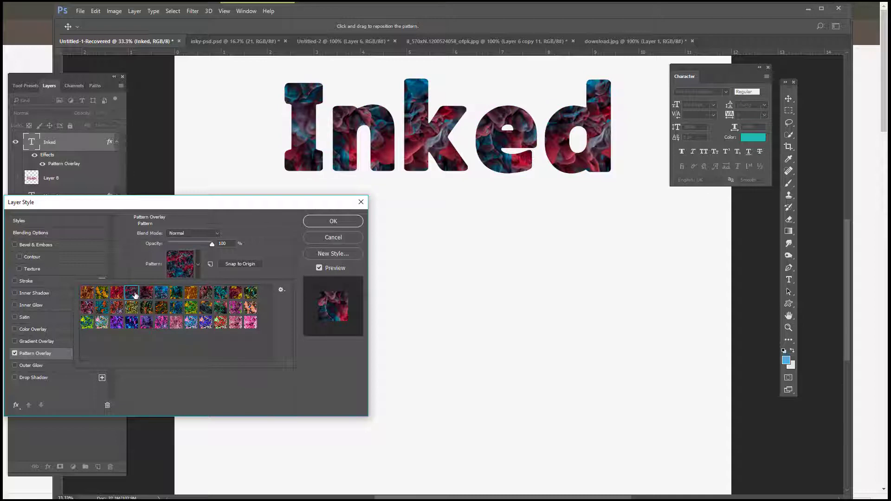
left_click(149, 294)
left_click(159, 295)
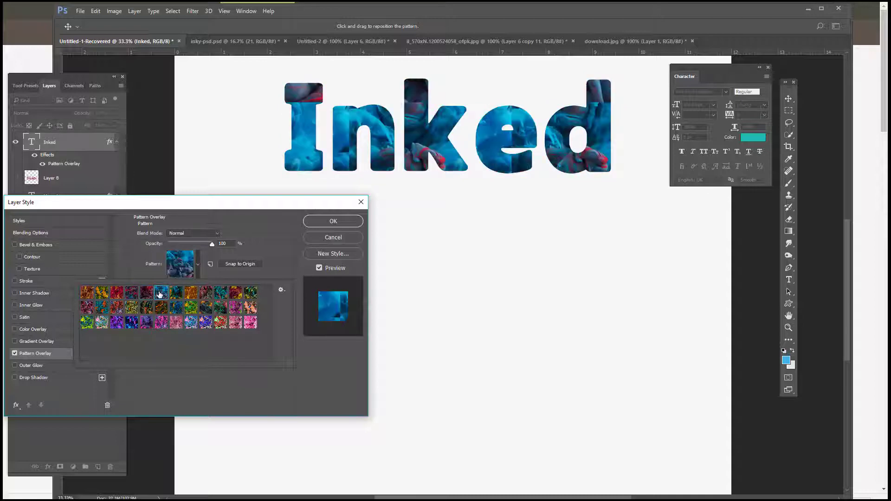
left_click(176, 293)
left_click(470, 124)
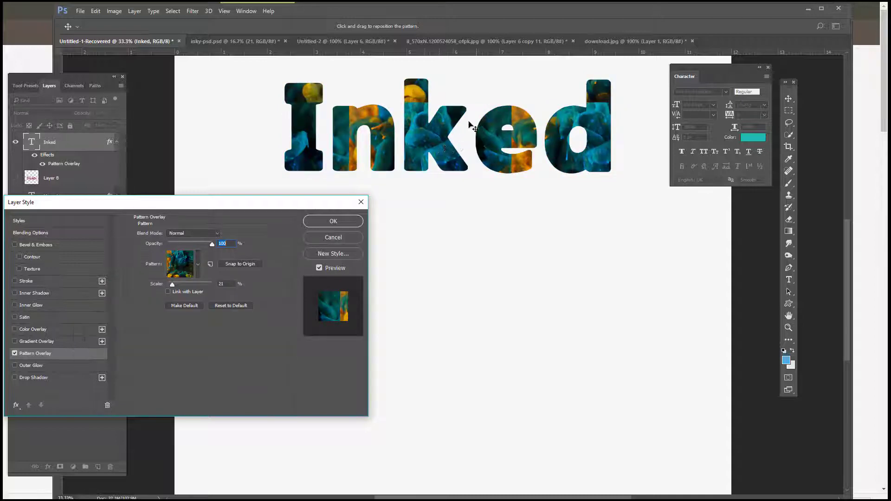
mouse_move(470, 125)
left_mouse_down()
mouse_move(353, 175)
mouse_move(352, 206)
mouse_move(403, 191)
mouse_move(467, 204)
mouse_move(551, 184)
mouse_move(506, 96)
left_mouse_up()
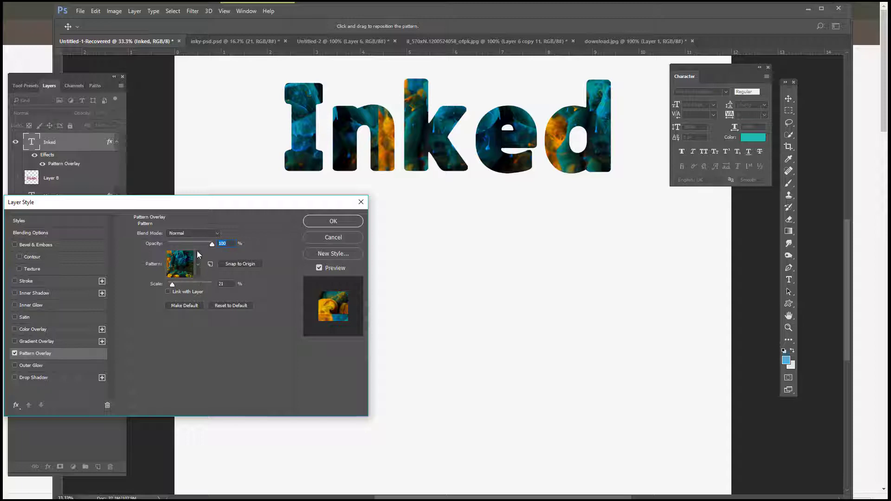
Try the orange-brown ink pattern and the red-and-green ink pattern on the Inked text
left_click(198, 263)
left_click(191, 292)
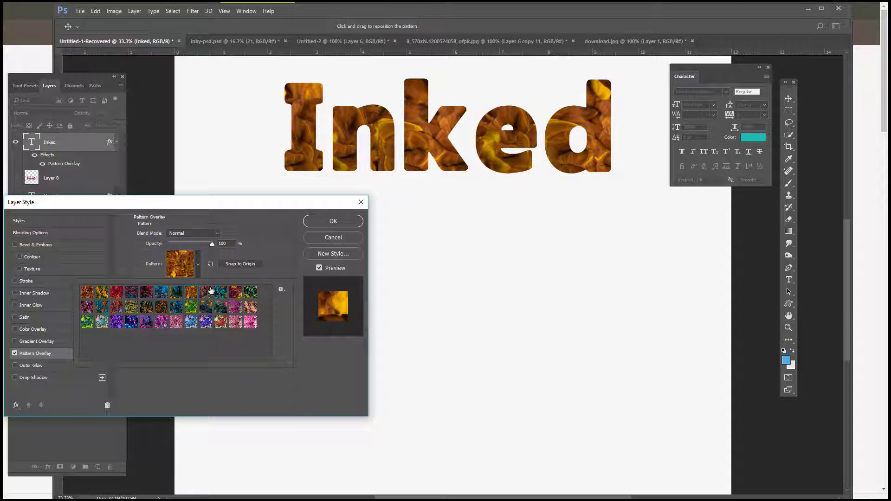
left_click(206, 294)
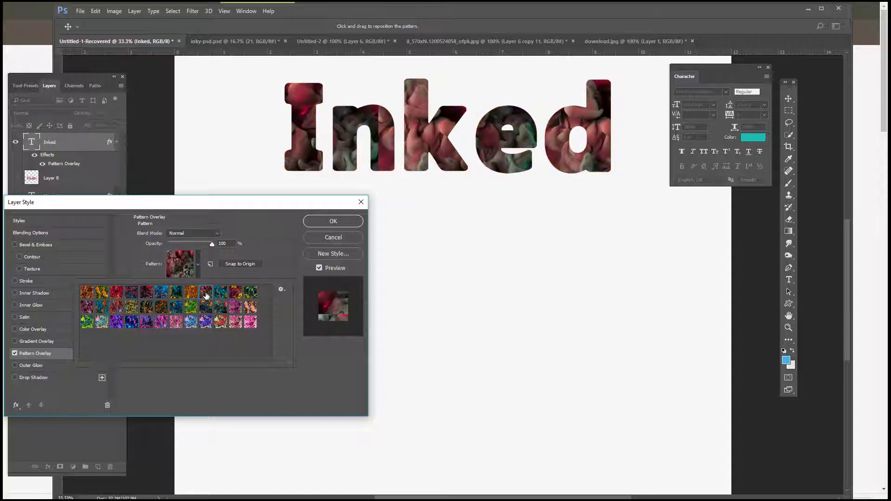
Set the pattern overlay scale to 17%, and reposition the pattern within the letters after snapping it to the origin
left_click(231, 277)
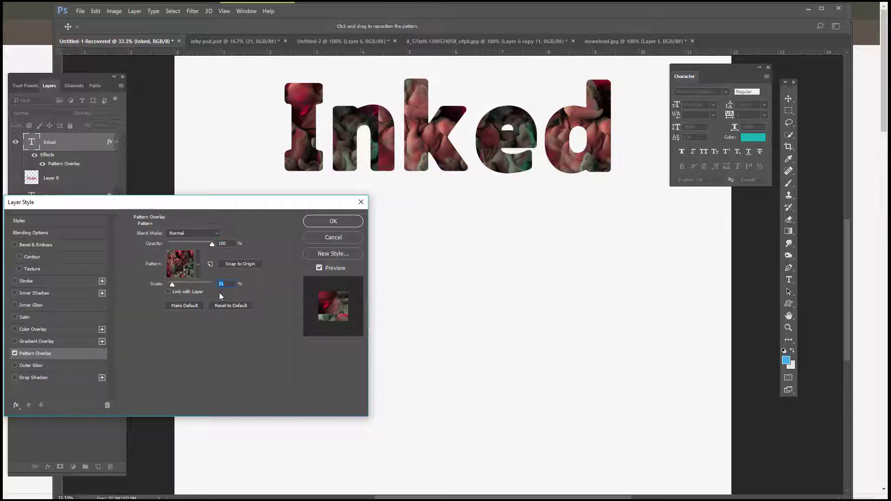
type("17")
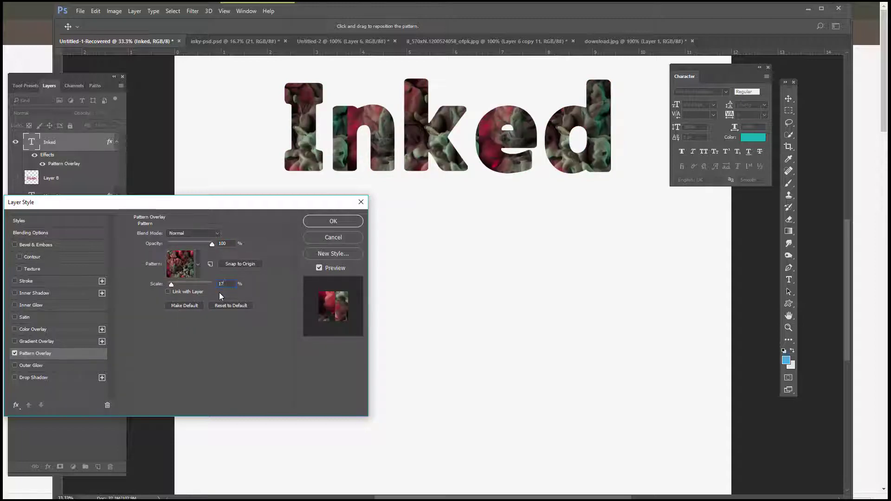
left_click(238, 263)
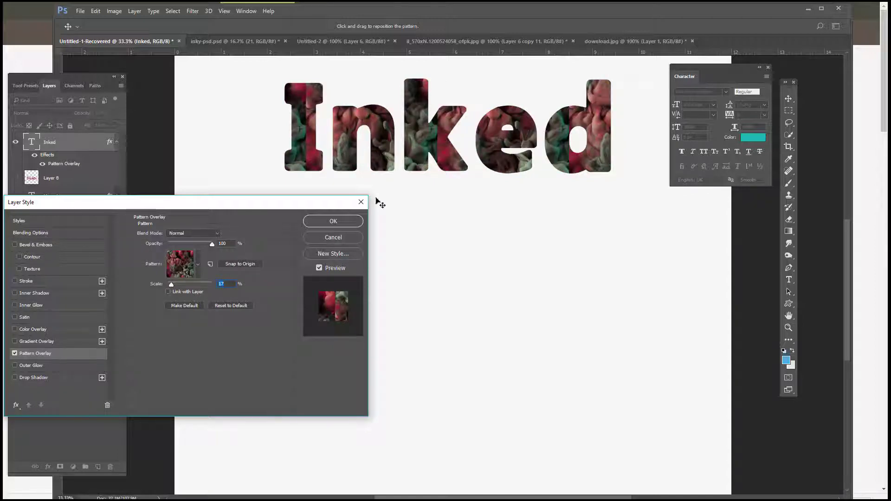
left_click_drag(425, 141, 396, 142)
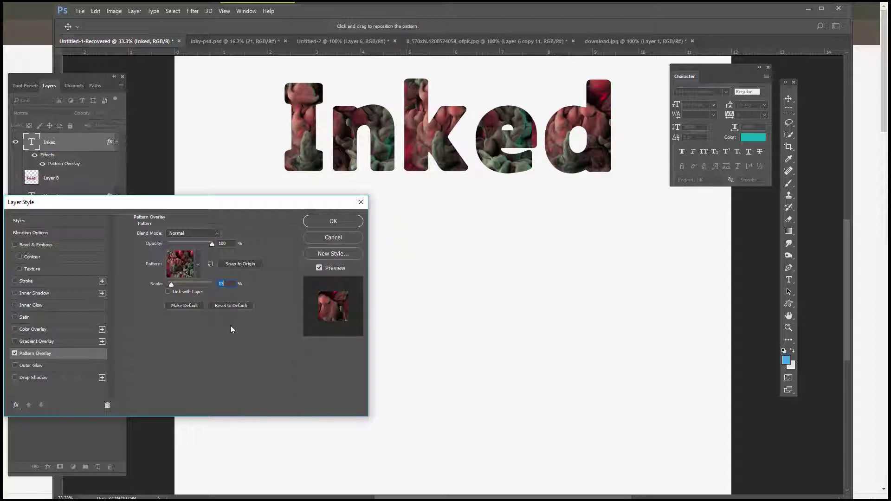
Preview the last three first-row ink patterns on the text: teal-and-brown, purple-and-yellow, and green-and-teal
left_click(197, 266)
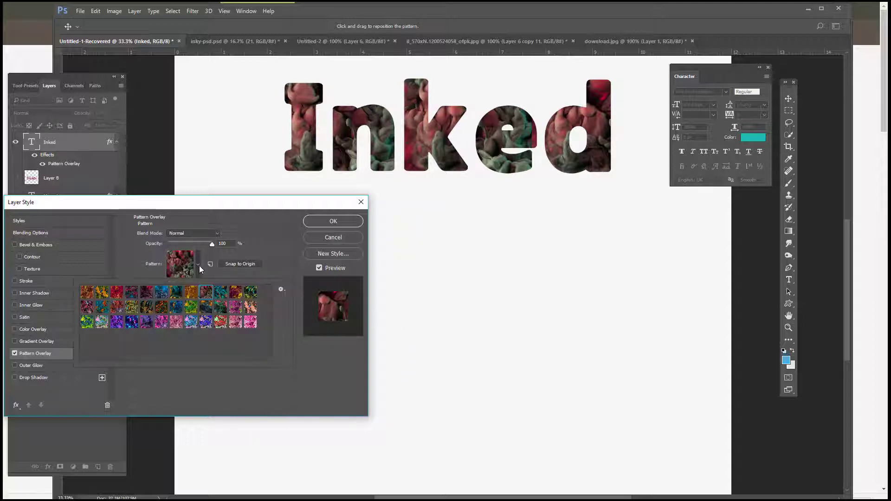
left_click(221, 292)
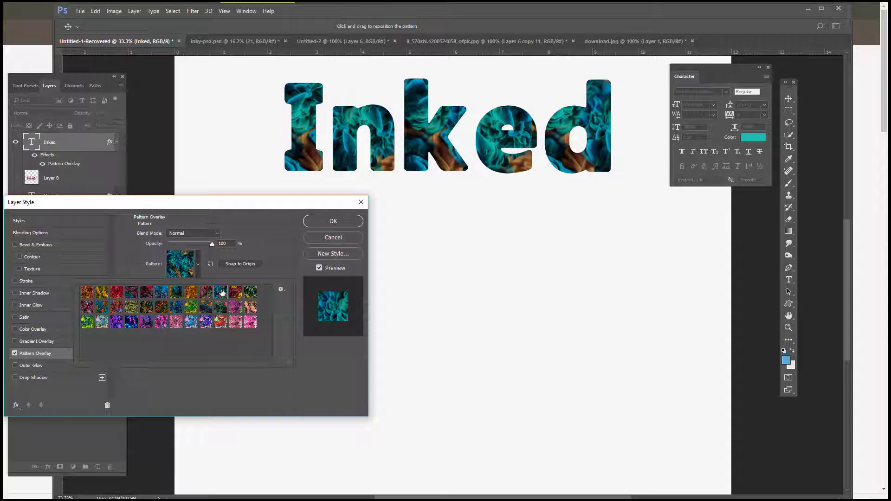
left_click(235, 294)
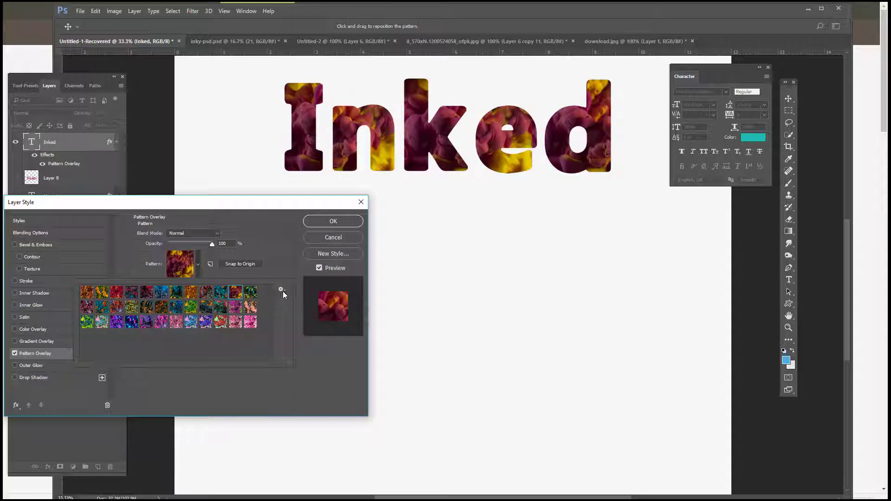
left_click(251, 292)
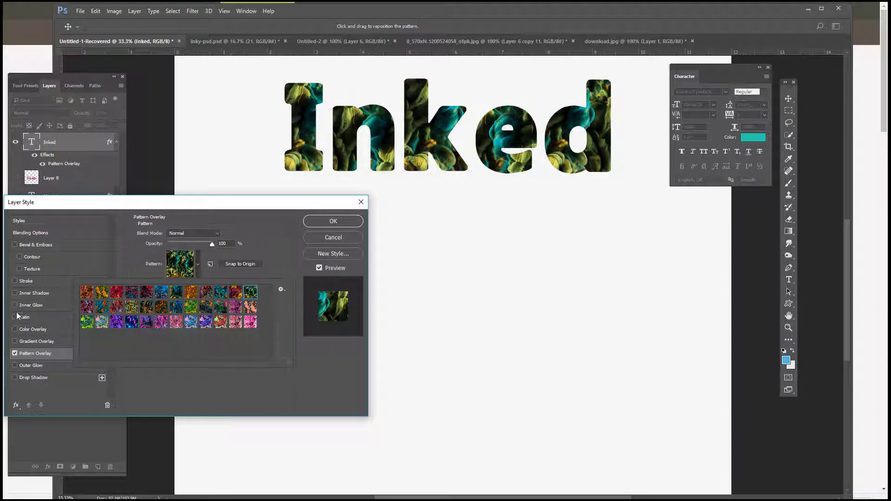
Preview the second-row ink patterns on the Inked text one after another, through to the peach-and-blue pattern
left_click(88, 307)
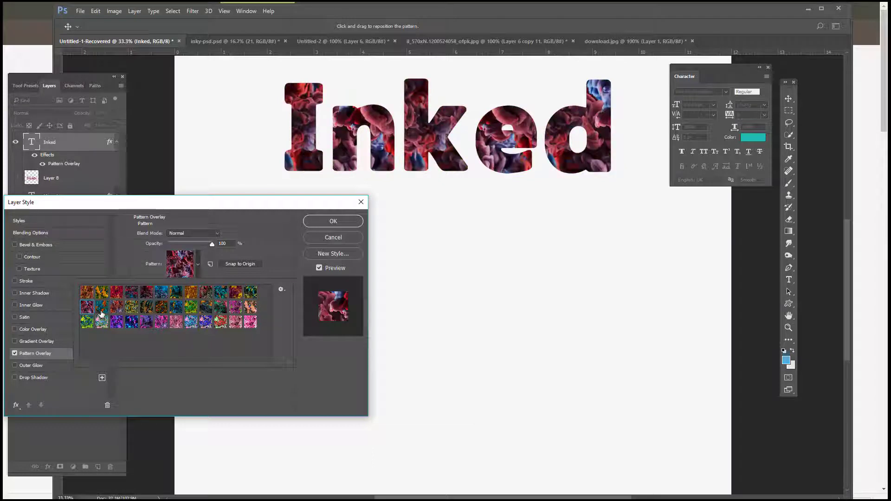
left_click(101, 313)
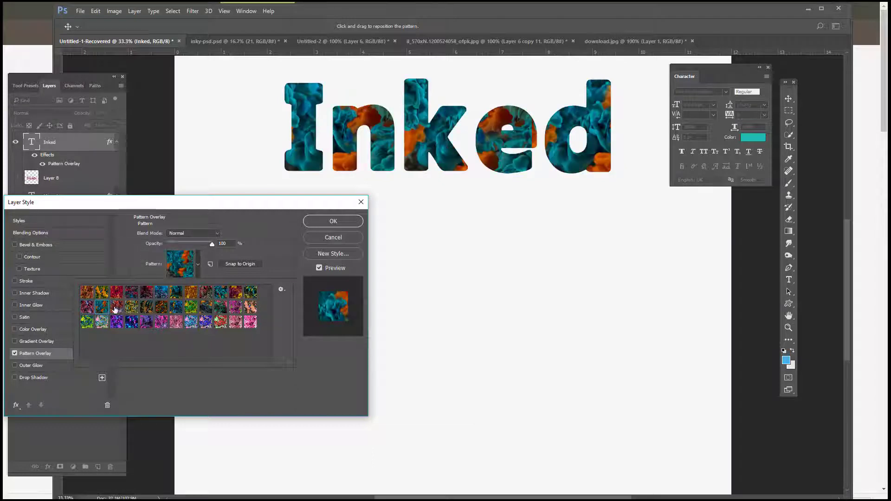
left_click(114, 310)
left_click(132, 310)
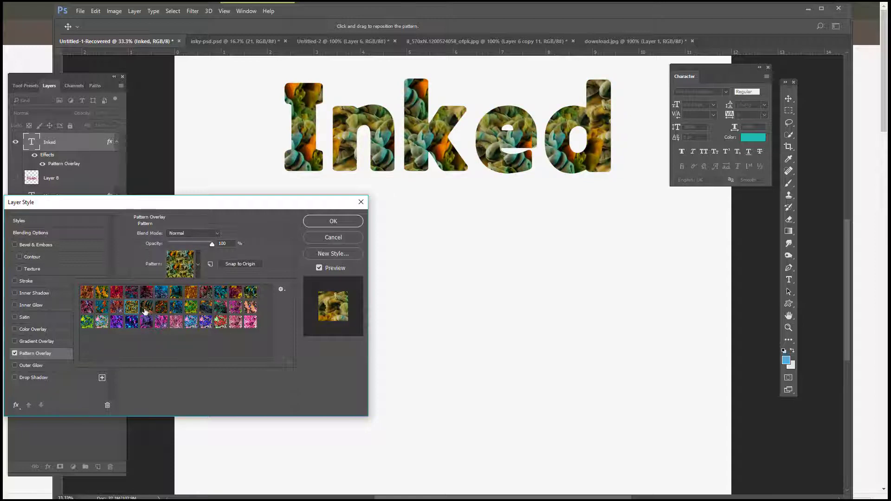
left_click(146, 311)
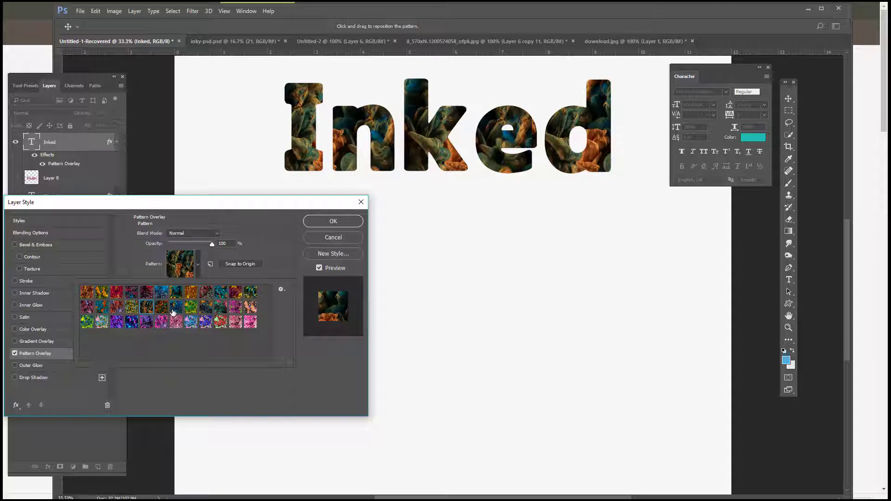
left_click(166, 310)
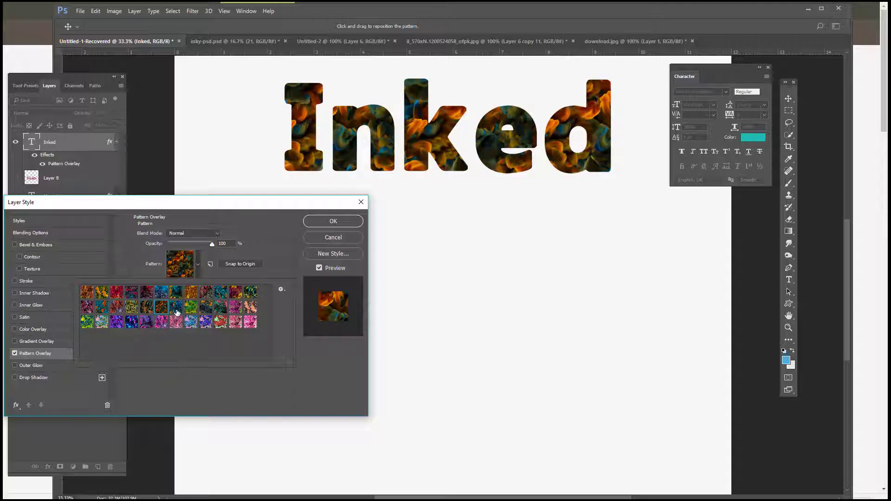
left_click(176, 313)
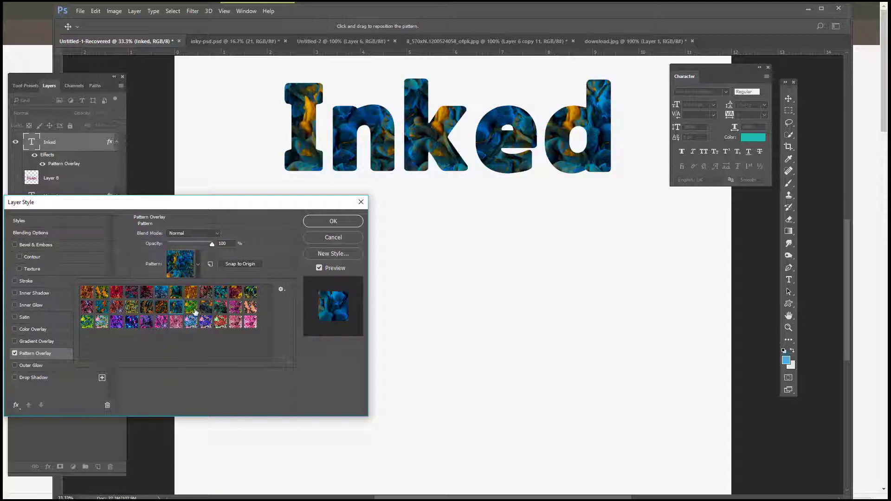
left_click(195, 312)
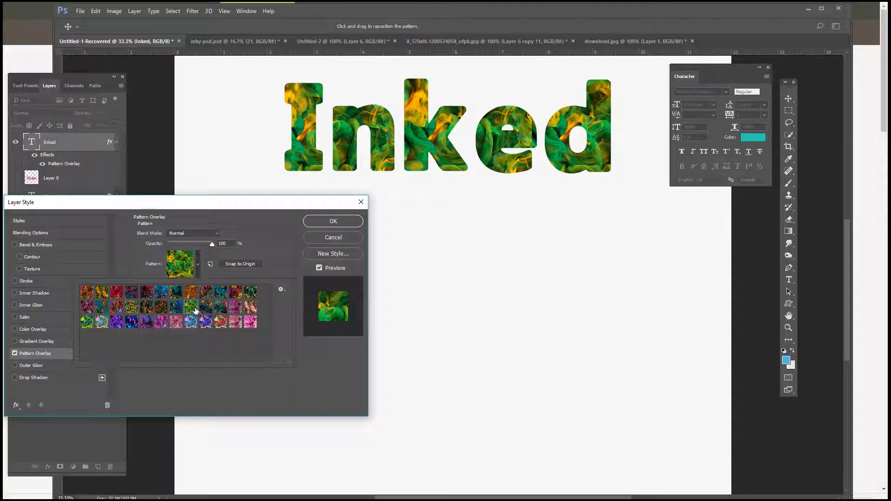
left_click(201, 312)
left_click(234, 312)
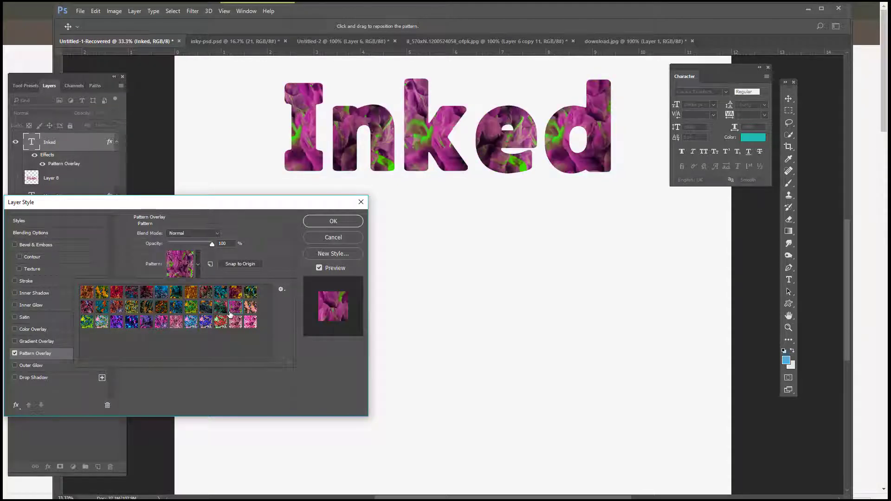
left_click(219, 310)
left_click(236, 308)
left_click(250, 308)
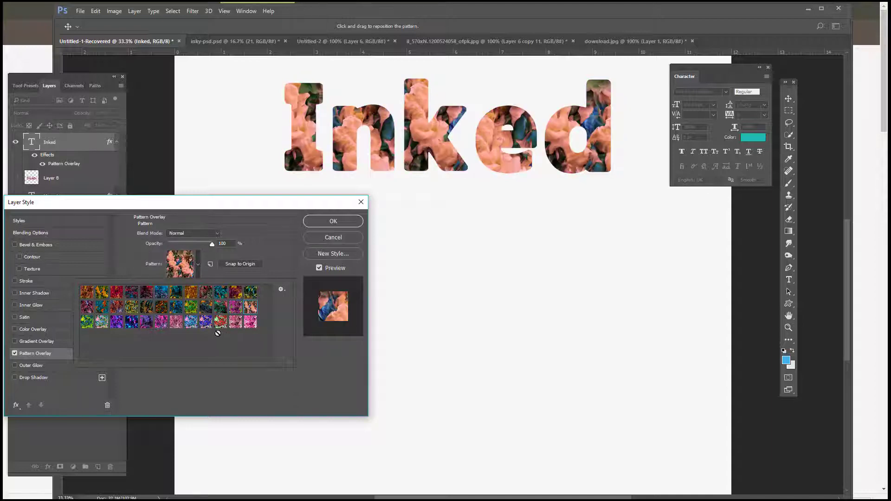
Apply the pink, blue and green ink pattern from the third row and nudge its position within the letters
left_click(89, 322)
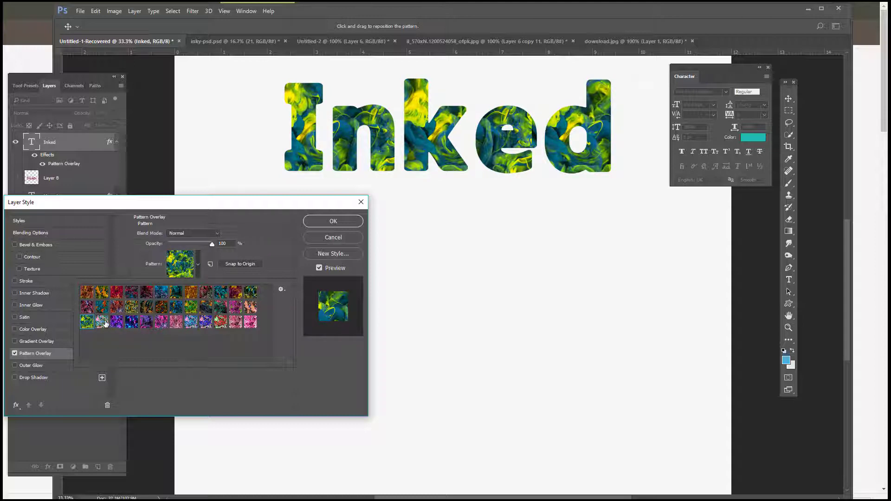
left_click(101, 322)
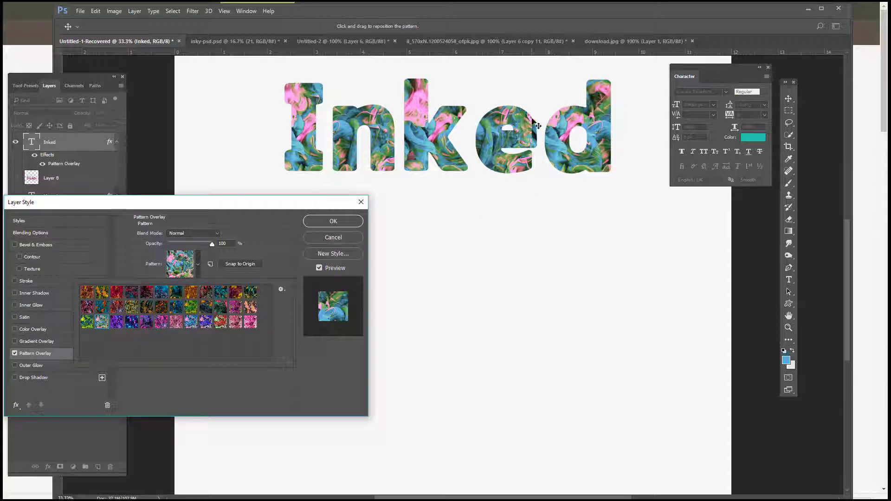
left_click(536, 141)
left_click_drag(537, 141, 538, 143)
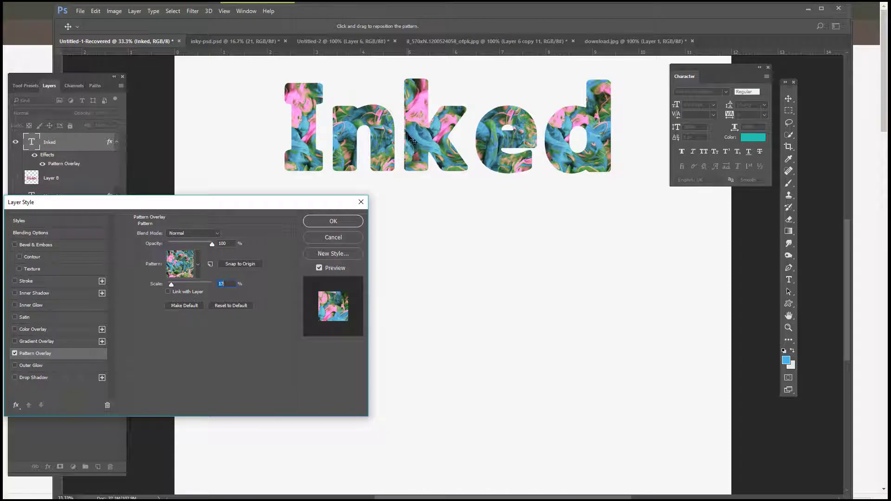
left_click_drag(409, 138, 411, 141)
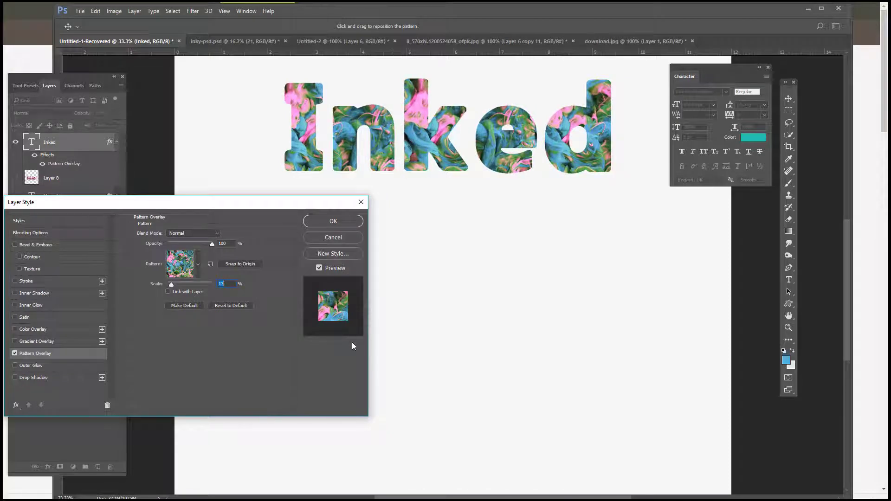
left_click_drag(512, 138, 515, 136)
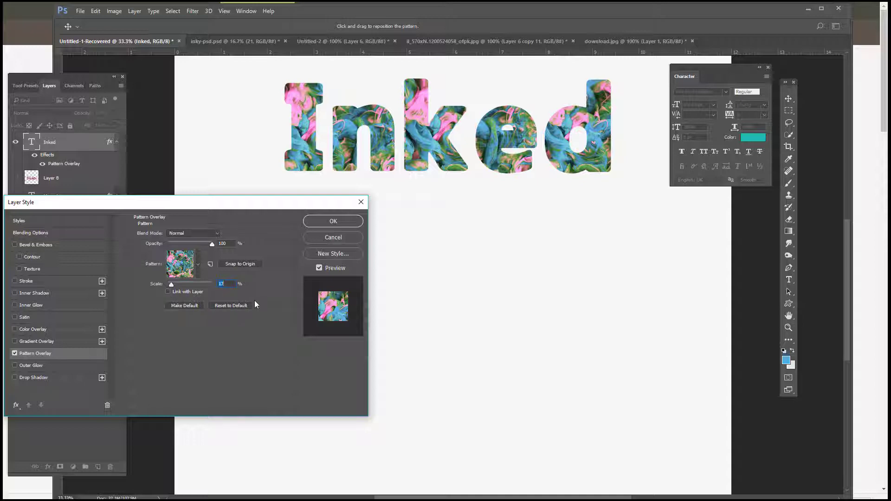
Try a black outside stroke on the Inked text and switch it back off
left_click(15, 281)
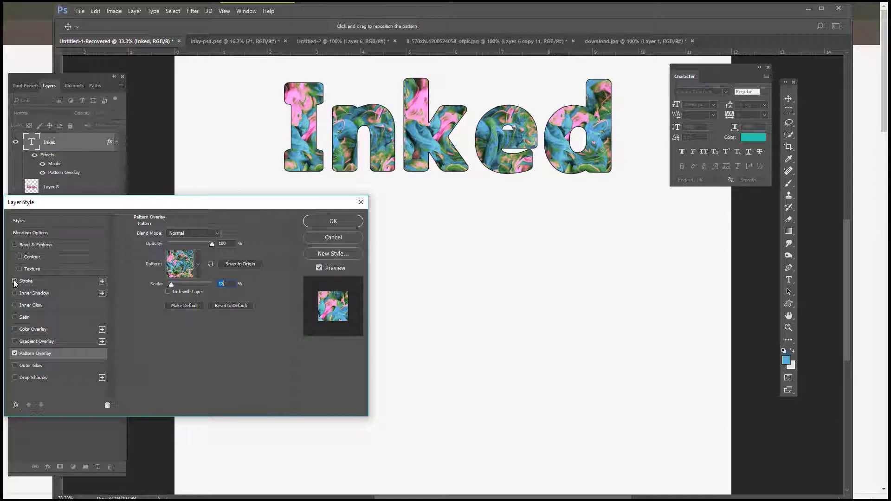
left_click(45, 281)
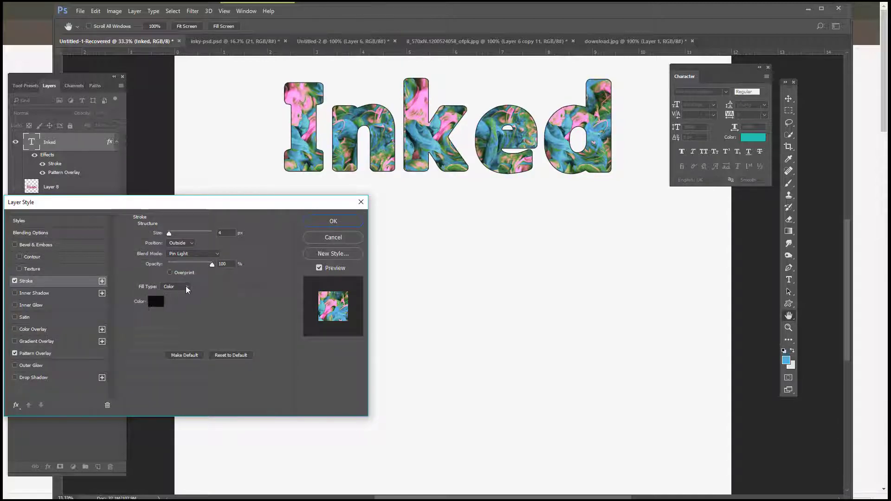
left_click(187, 288)
left_click(15, 281)
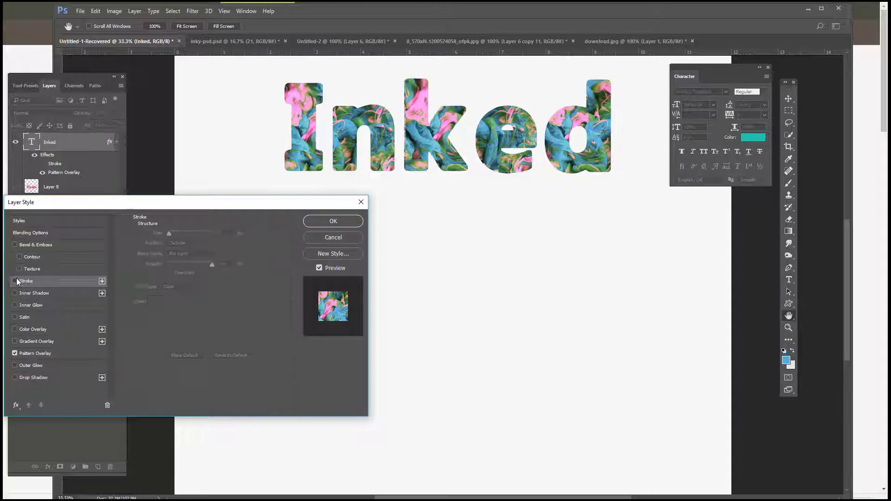
Preview the third-row ink patterns in purple, blue-and-violet, dusky purple and magenta on the Inked text
left_click(38, 355)
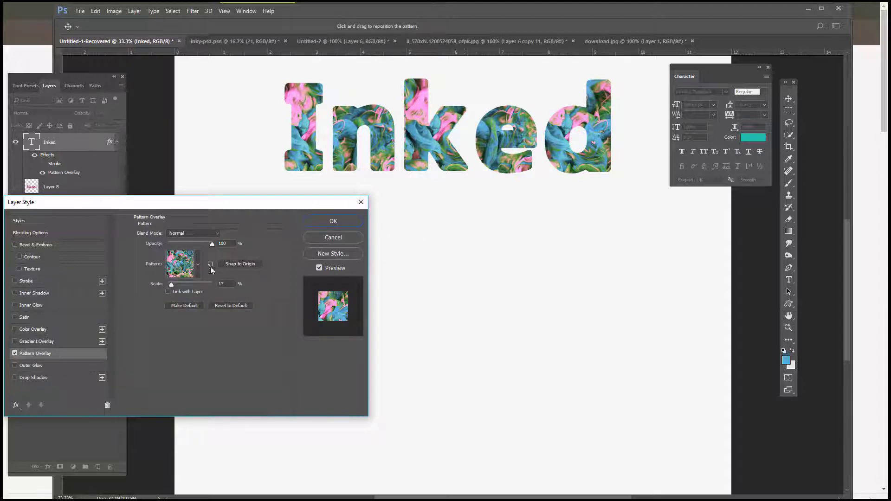
mouse_move(465, 167)
left_mouse_down()
mouse_move(495, 107)
mouse_move(487, 113)
left_mouse_up()
left_click(197, 264)
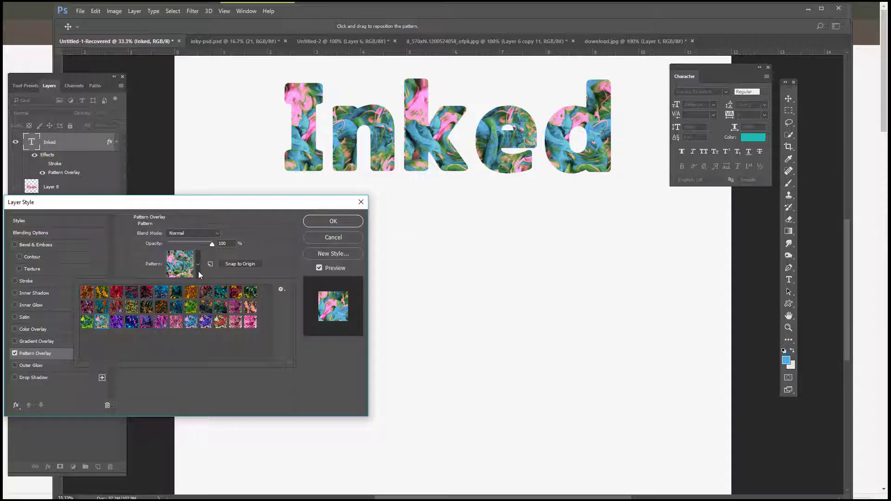
left_click(117, 322)
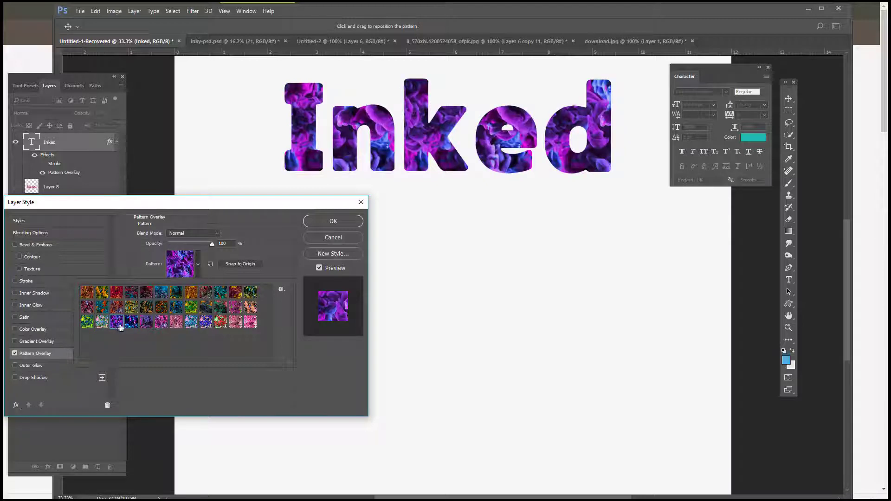
left_click(133, 323)
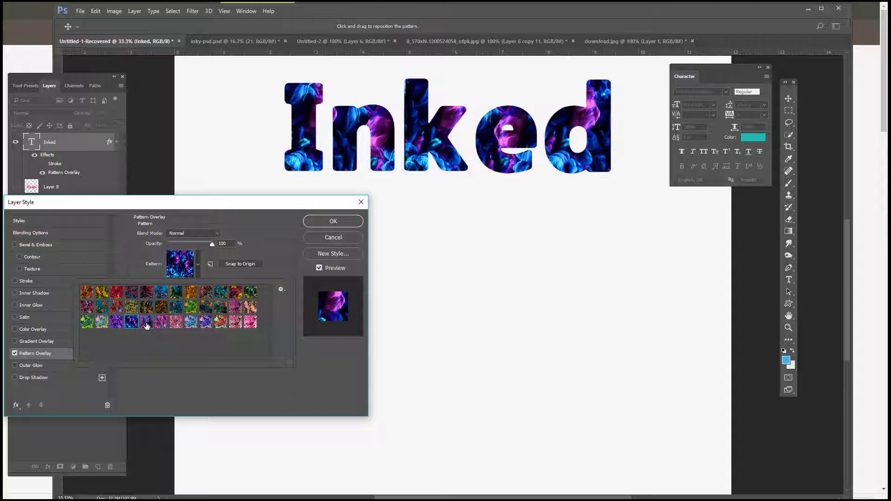
left_click(146, 324)
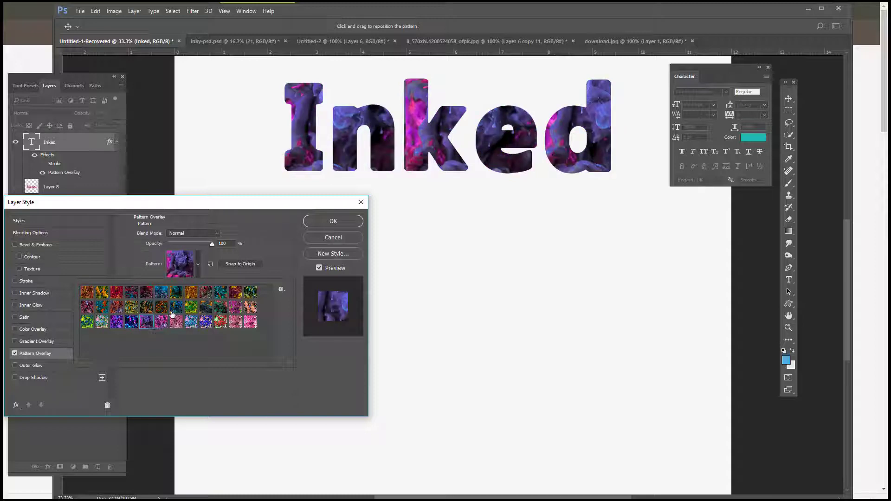
left_click(162, 323)
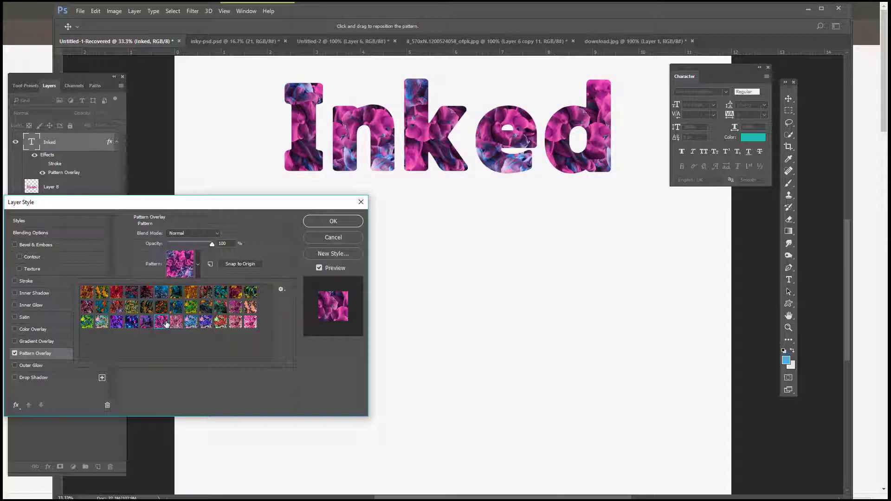
Preview the dusty pink, blue-and-pink, blue-and-peach, red-and-green and soft pink third-row patterns on the Inked text
left_click(172, 323)
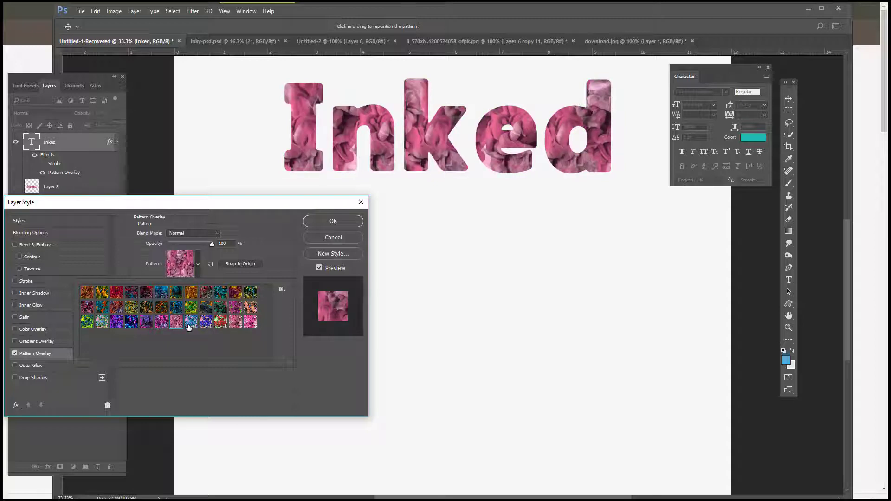
left_click(189, 325)
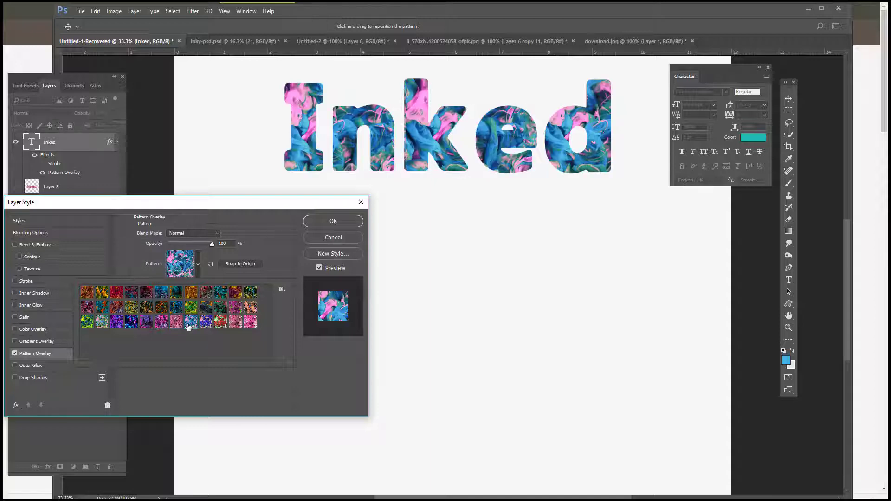
left_click(208, 322)
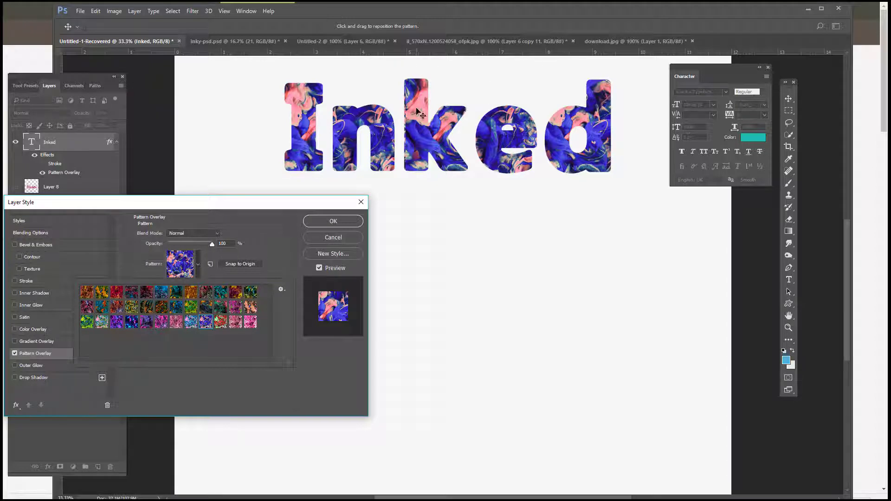
left_click(220, 324)
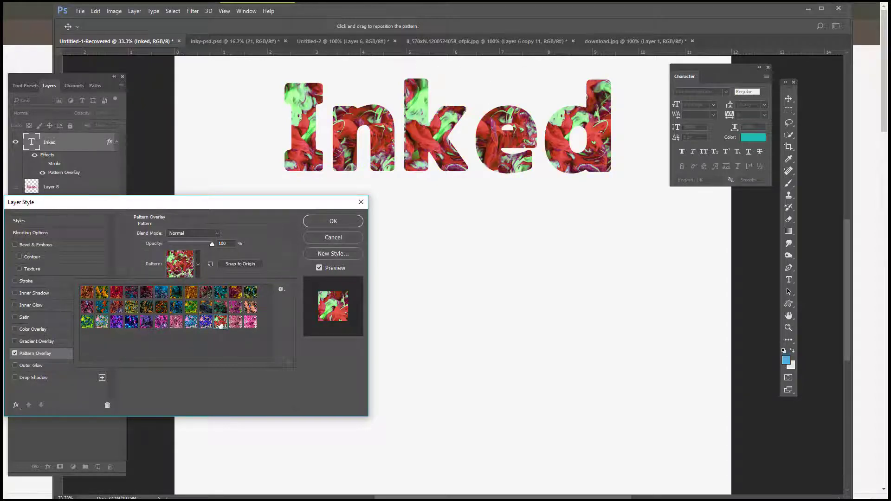
left_click(238, 325)
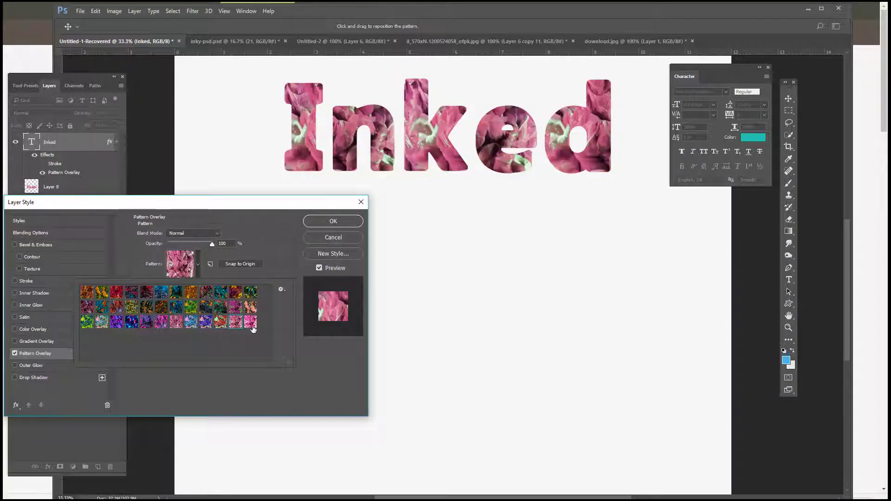
Apply the last third-row pattern, the bright pink ink, as the Inked text's pattern overlay
left_click(252, 325)
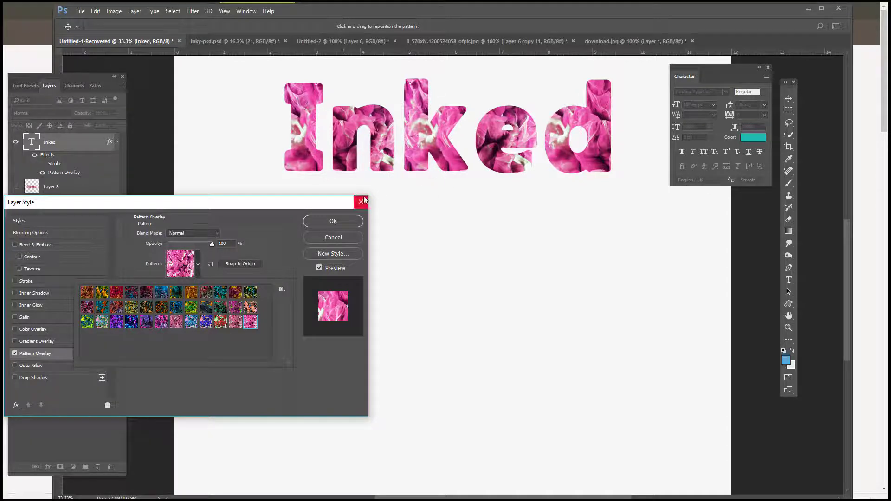
left_click(324, 222)
left_click(324, 222)
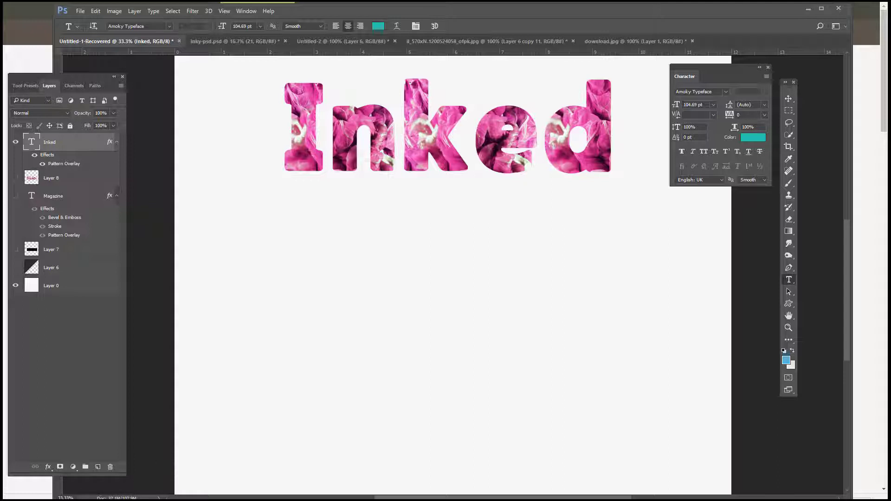
Copy the entire pink ink image on layer 21 of inky-psd.psd and return to the Untitled-1-Recovered document
key("ctrl+Tab")
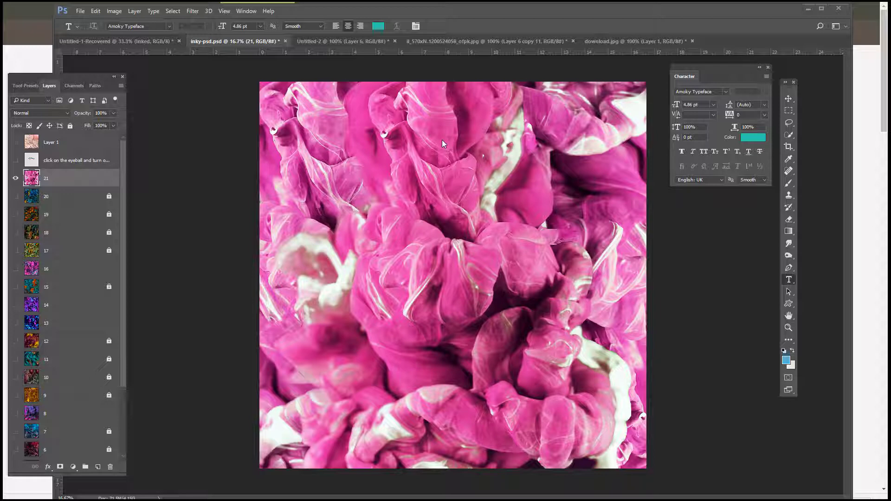
key("ctrl+a")
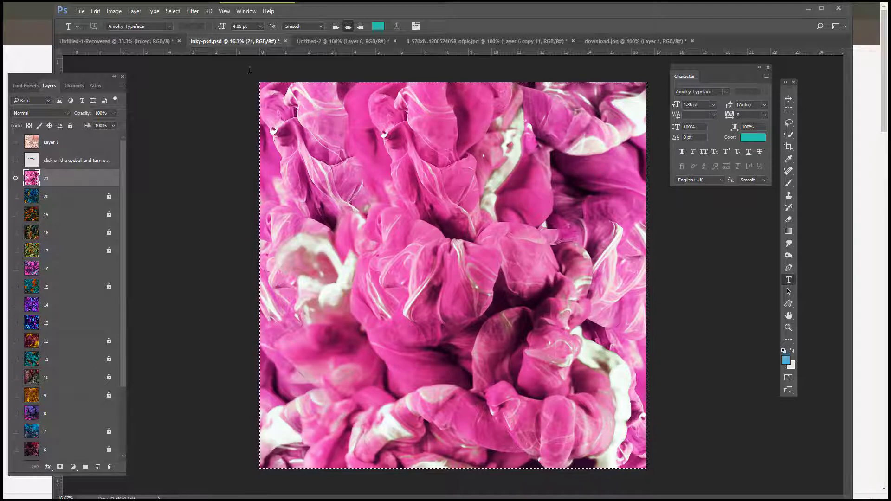
left_click(103, 42)
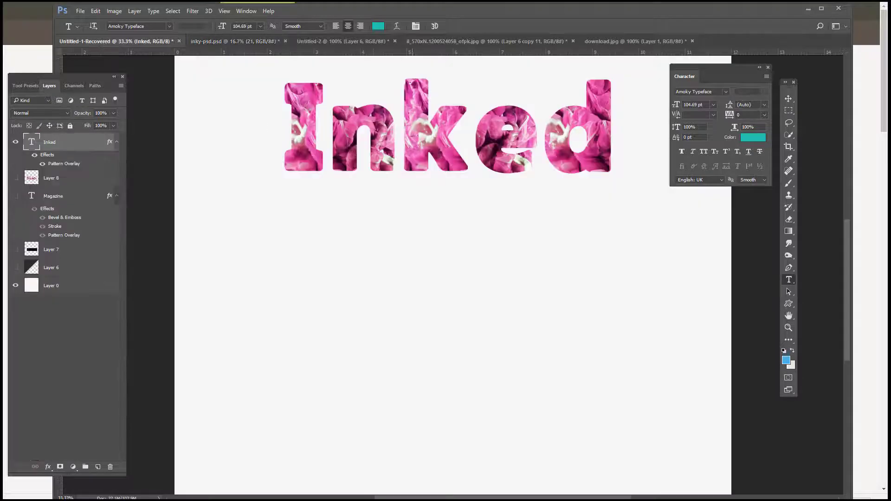
Clear the Inked text's layer style and paste the copied pink ink image on a new layer above it
right_click(76, 140)
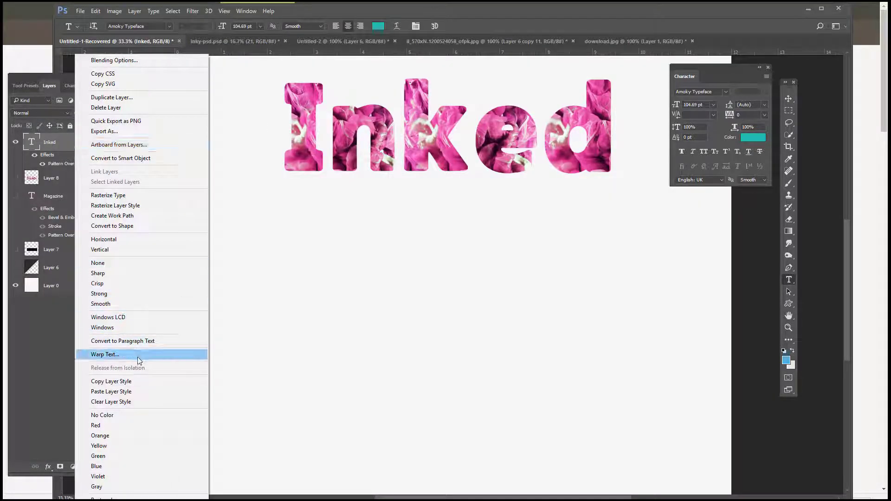
left_click(117, 407)
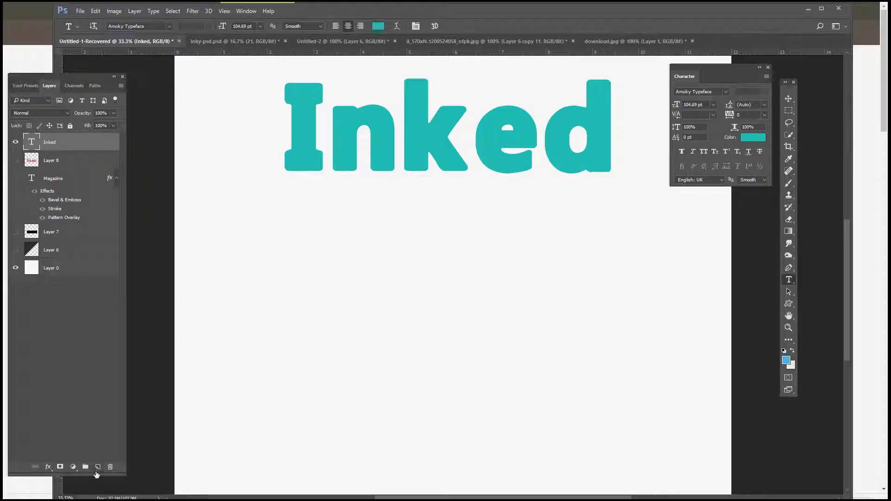
left_click(97, 466)
key("ctrl+v")
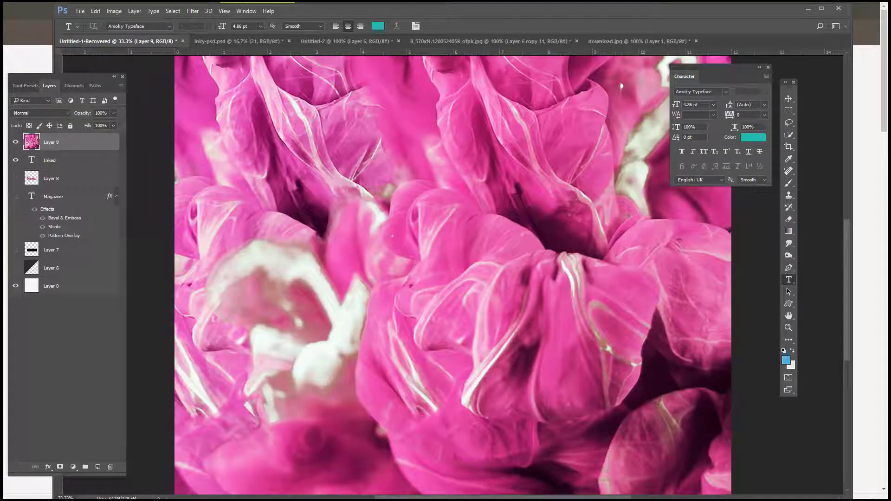
left_click(788, 98)
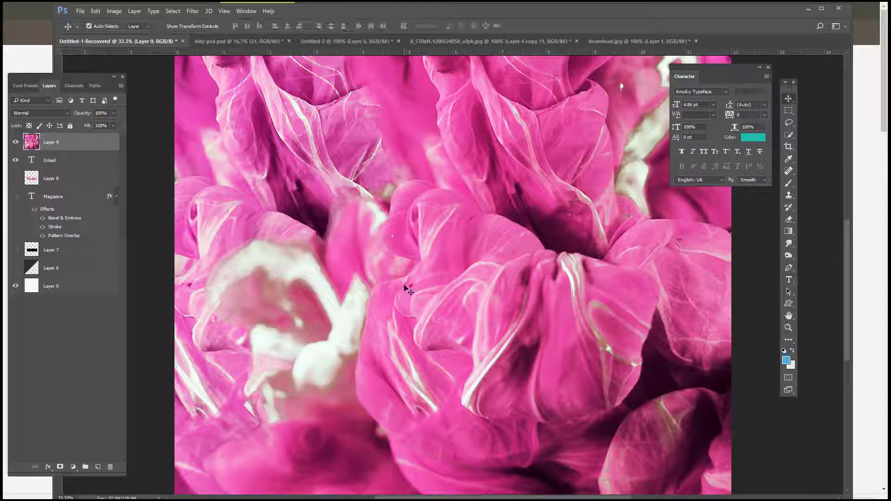
Rasterize the Inked text layer and load its letter shapes as a selection
left_click(48, 163)
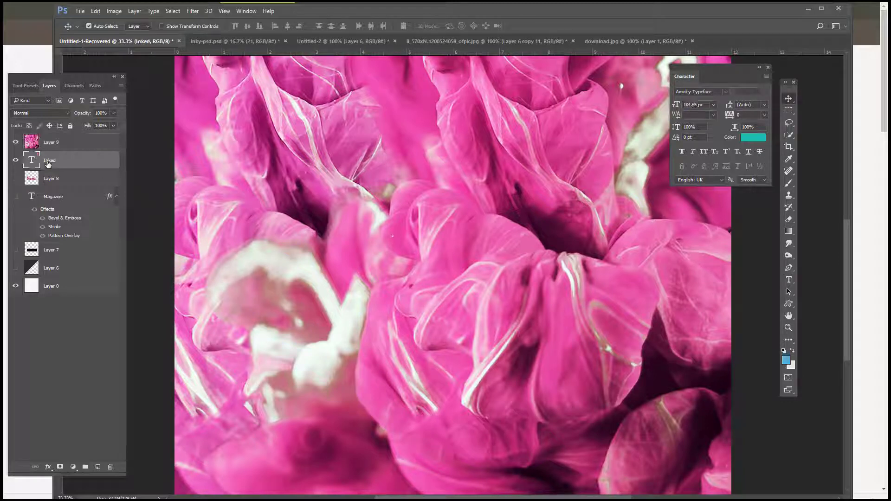
right_click(60, 161)
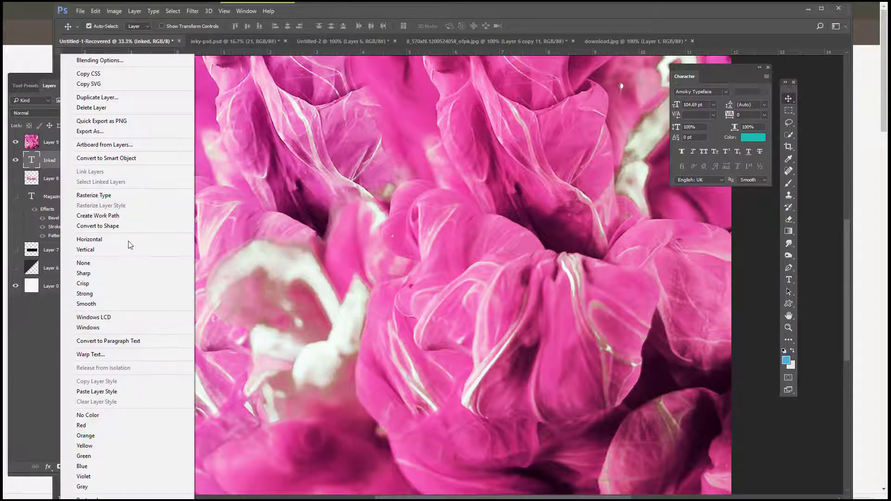
left_click(100, 196)
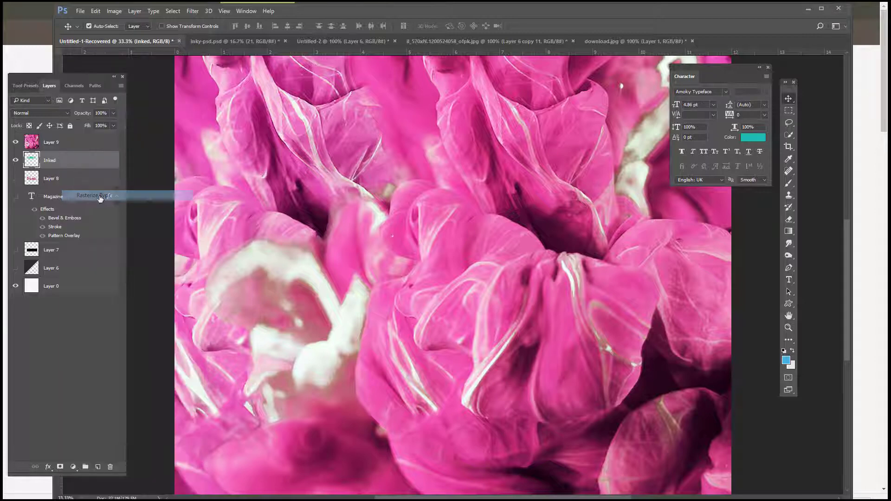
left_click(31, 162, "ctrl")
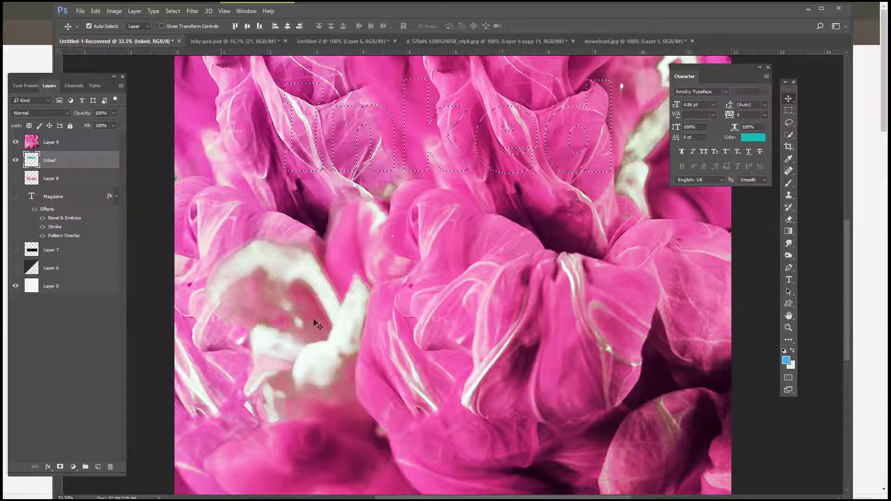
Try clipping the Inked layer to the layer below it, and restore the pink ink layer above the Inked layer
left_click(171, 12)
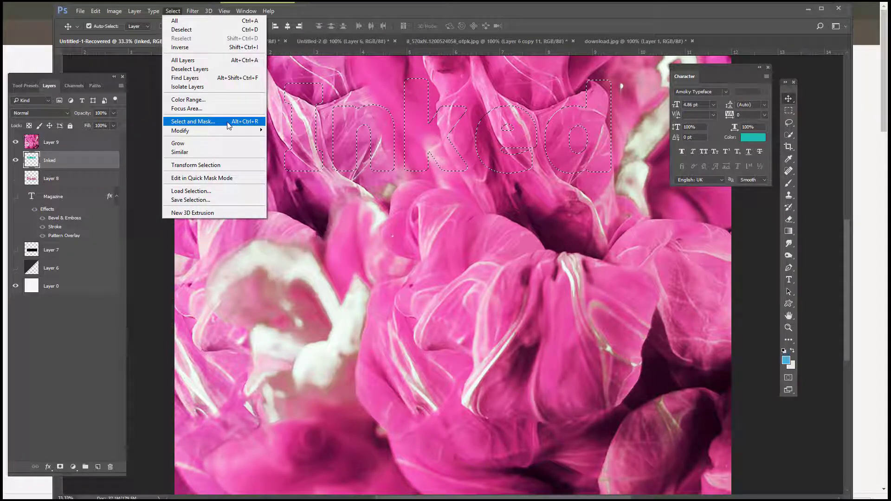
mouse_move(152, 12)
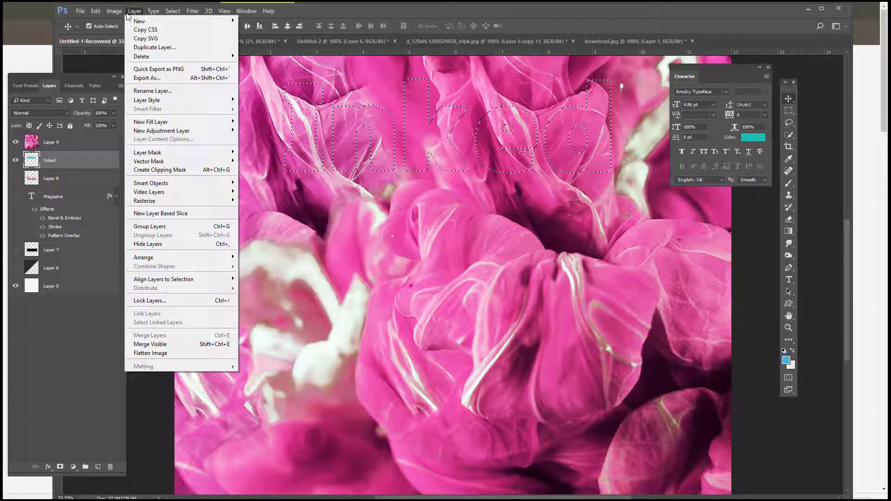
left_click(169, 171)
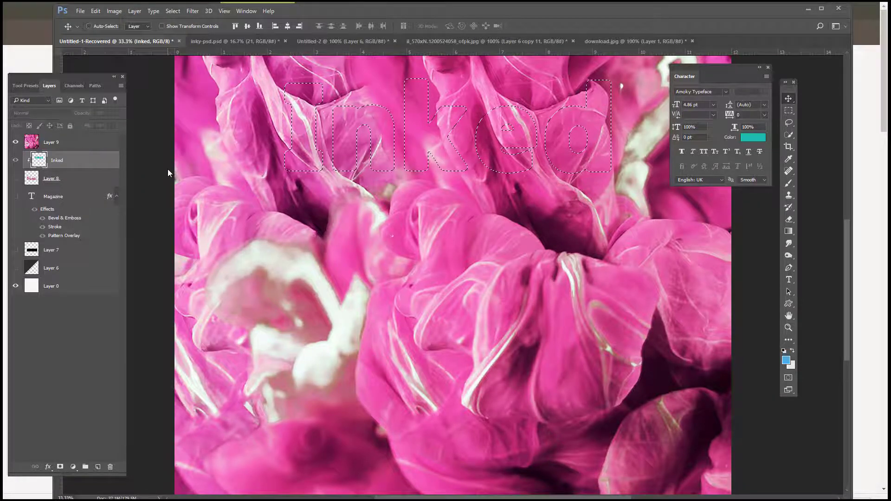
left_click_drag(100, 160, 74, 138)
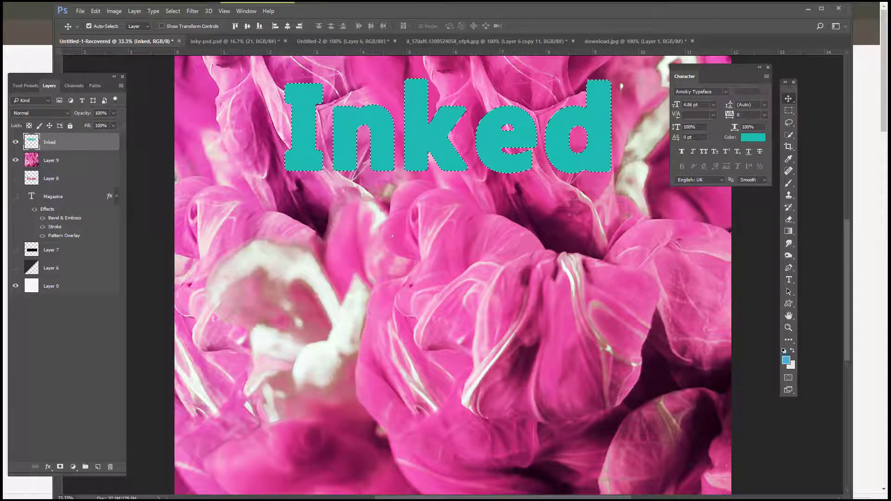
left_click_drag(51, 160, 53, 139)
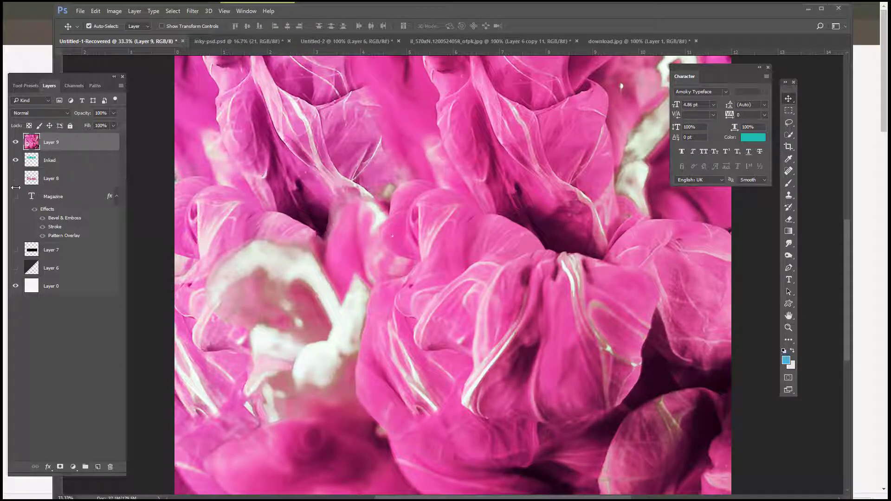
Load the Inked letters as a selection and clip the pink ink layer to the Inked layer with a clipping mask
left_click(32, 162, "ctrl")
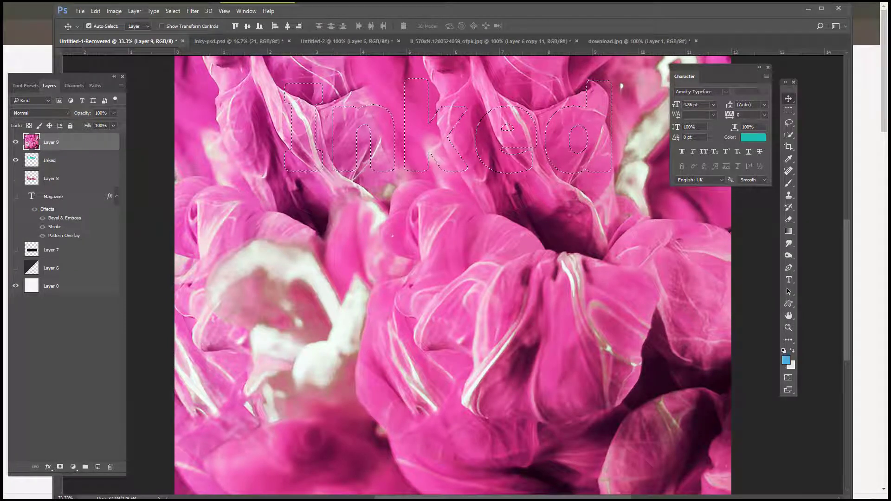
left_click(141, 13)
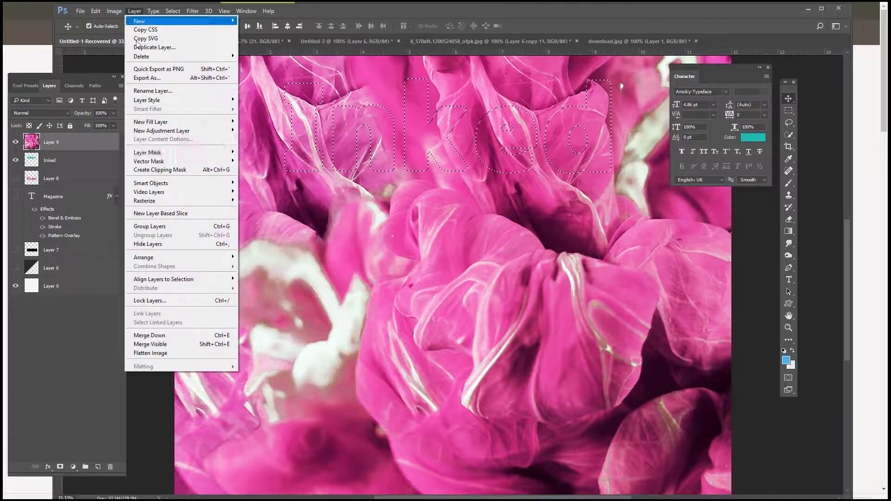
left_click(166, 169)
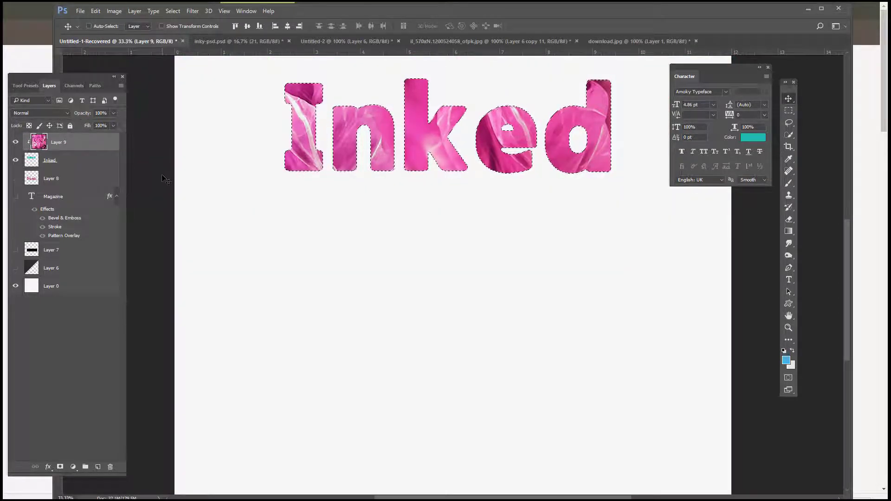
Deselect the letters and scale down the clipped pink ink layer, positioning it over the Inked lettering
key("ctrl+d")
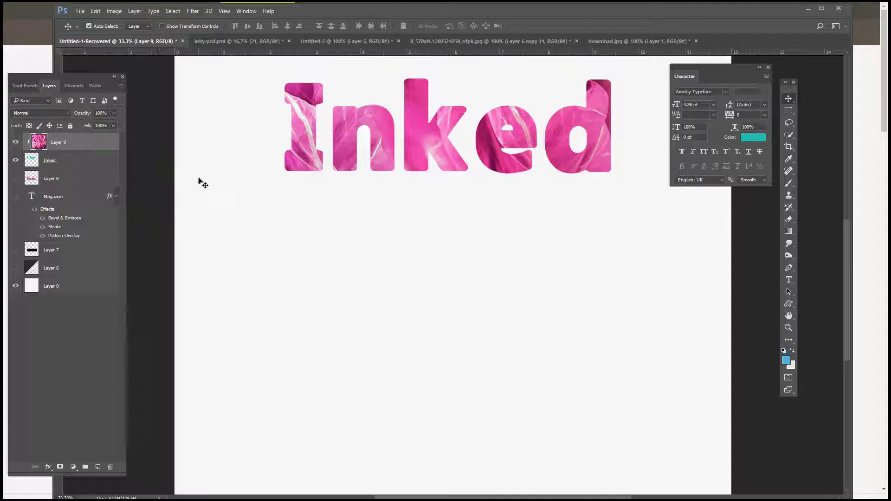
key("ctrl+t")
scroll(375, 343, "up", 5)
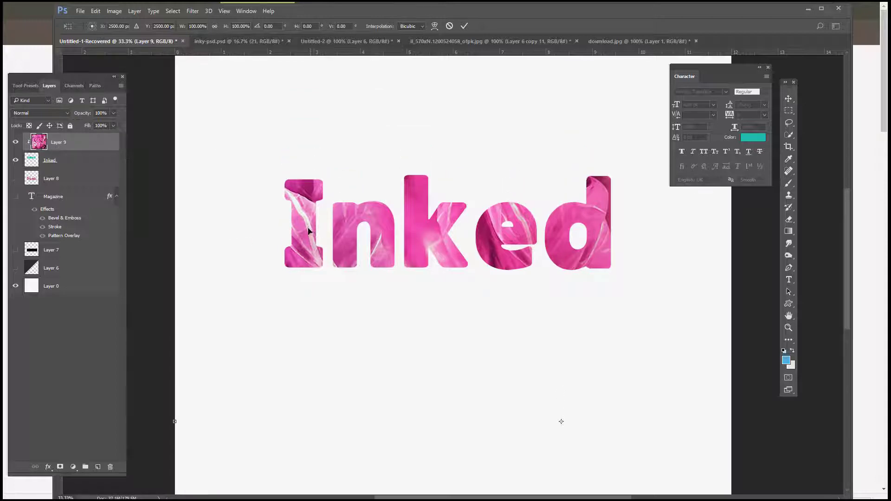
left_click_drag(306, 252, 223, 208)
left_click_drag(179, 87, 444, 353)
left_click_drag(491, 402, 331, 136)
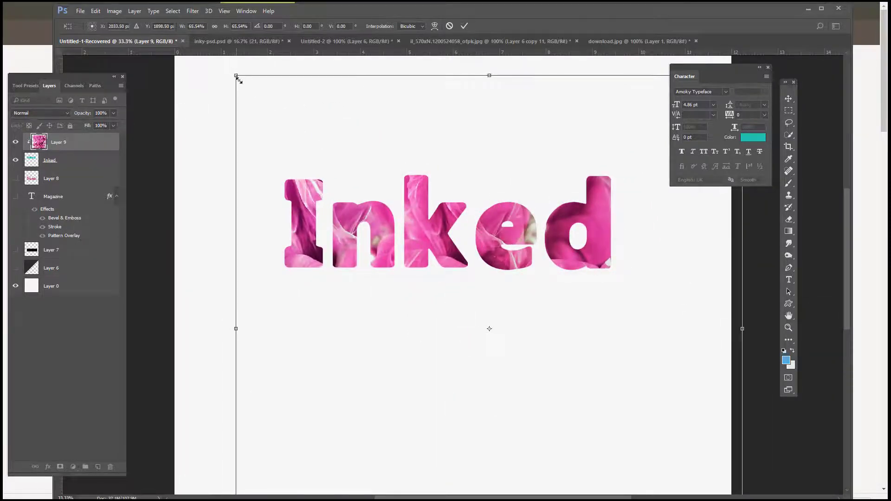
left_click_drag(236, 76, 348, 185)
left_click_drag(469, 331, 301, 230)
key("Return")
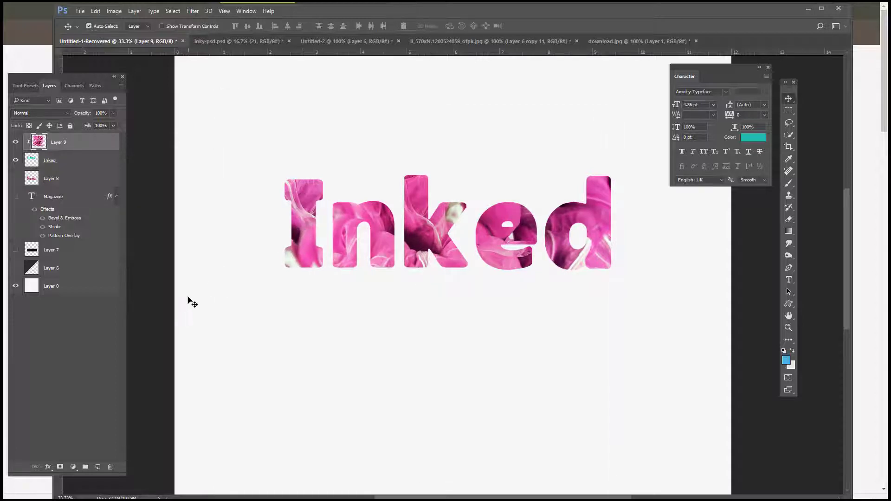
Reposition the clipped pink ink image so a different part of it fills the Inked letters
left_click_drag(320, 241, 314, 185)
left_click_drag(363, 245, 413, 261)
left_click(403, 246)
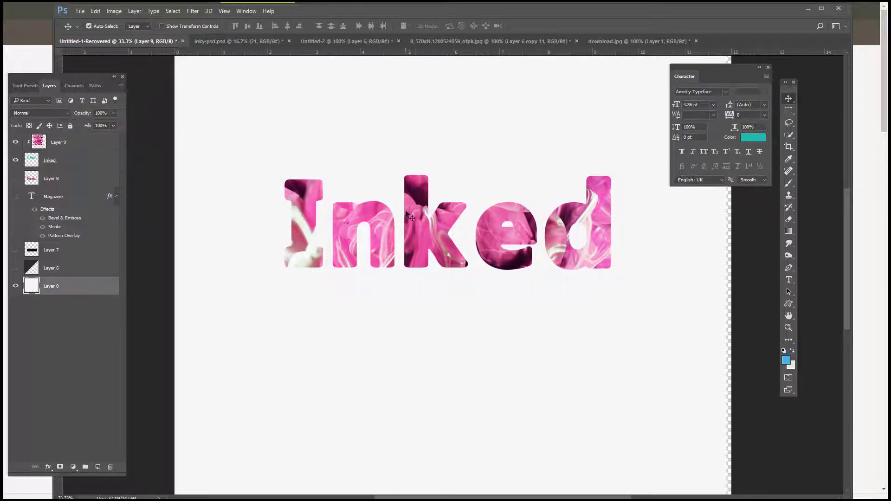
left_click_drag(414, 218, 432, 323)
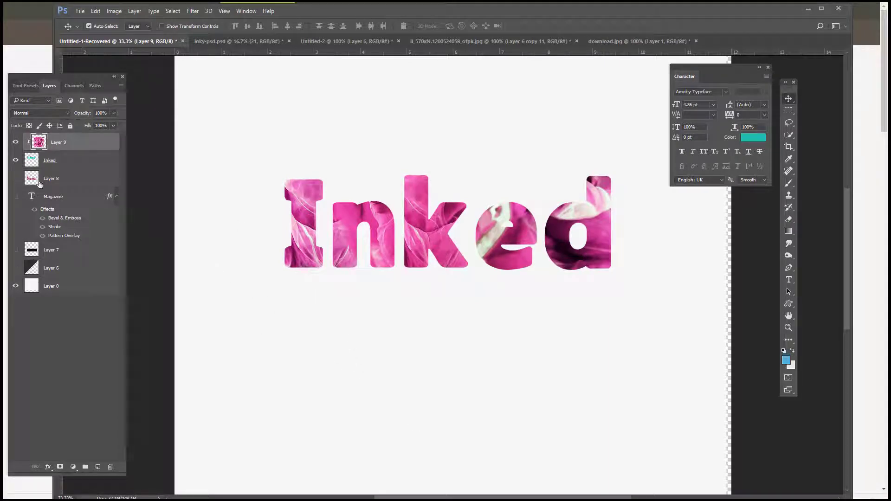
right_click(58, 160)
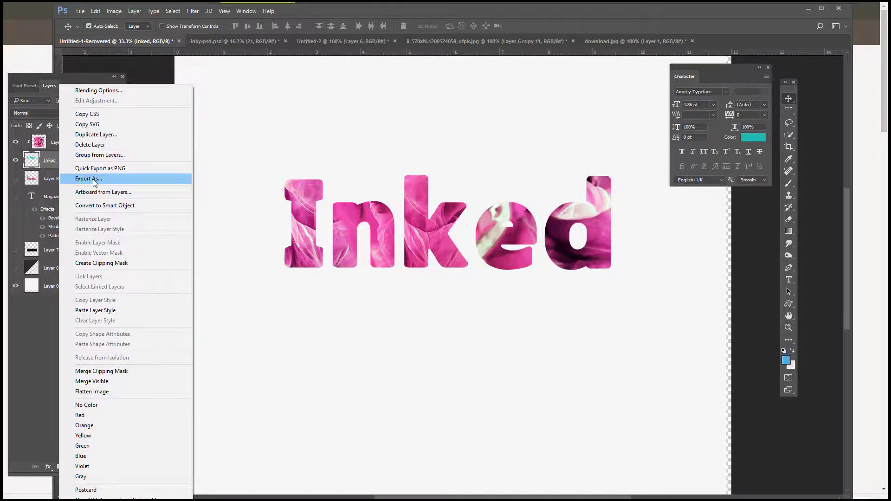
left_click(46, 160)
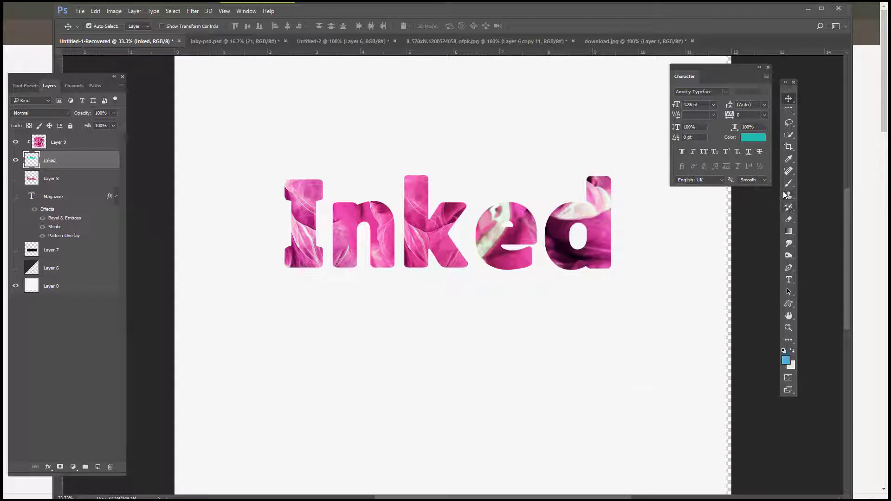
left_click(789, 280)
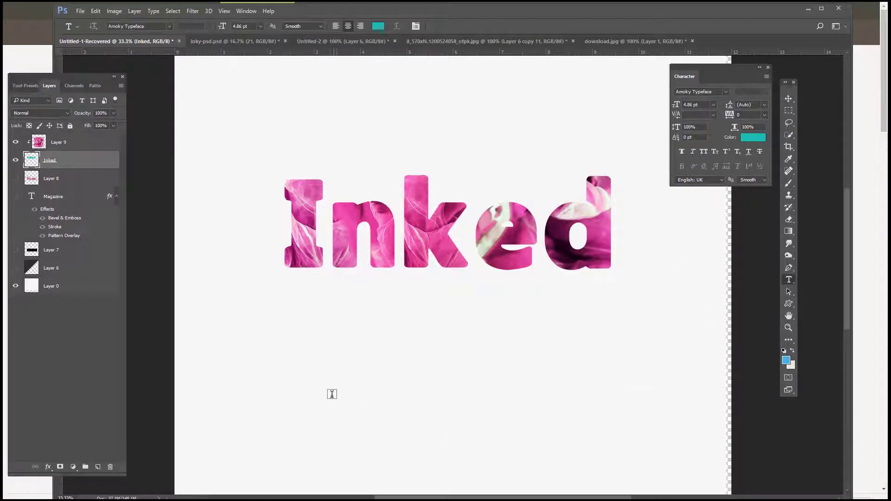
Realign the white background Layer 0 with the canvas edges and lock the layer completely
left_click(55, 288)
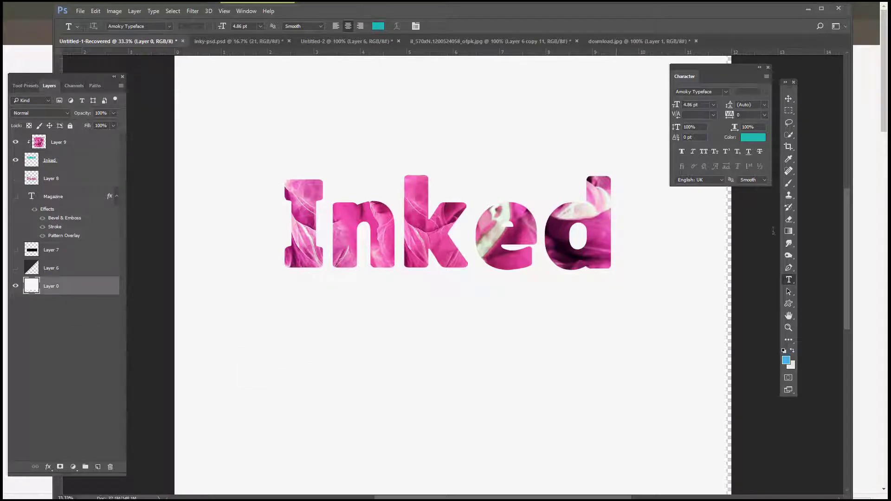
left_click(794, 101)
left_click_drag(605, 296, 611, 302)
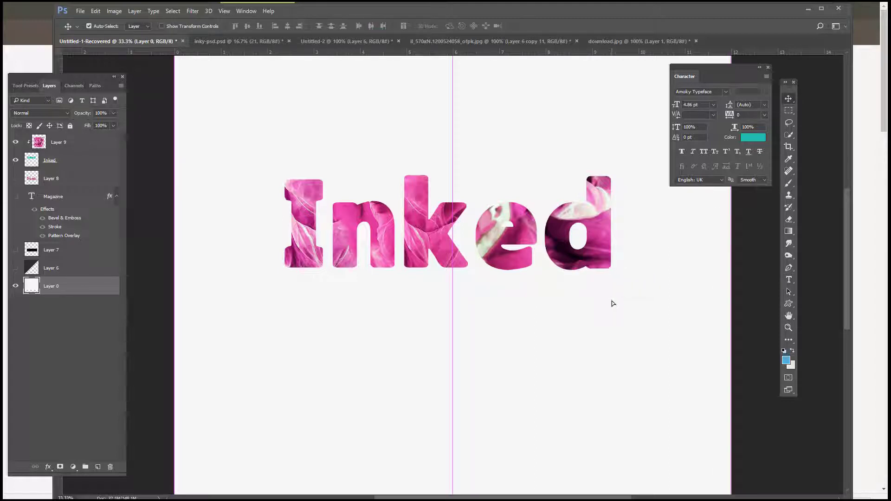
left_click(70, 125)
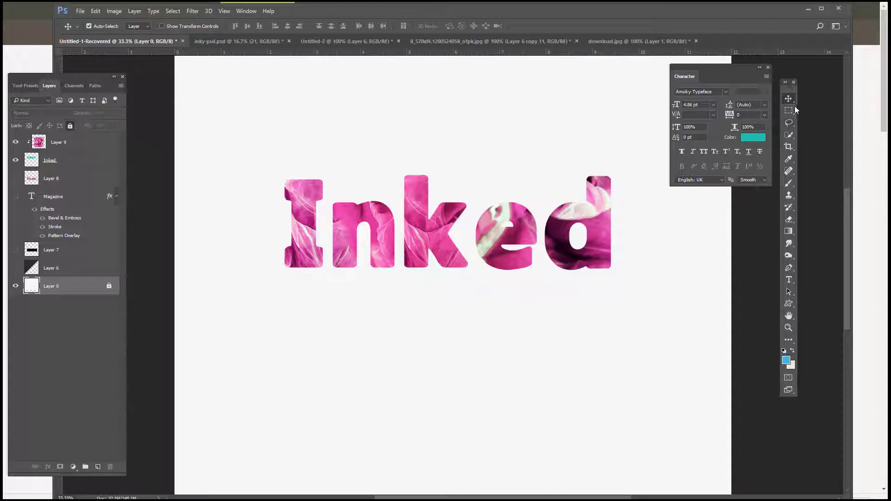
Add a new text layer reading INKED on the blank area below the ink-filled Inked lettering
left_click(67, 143)
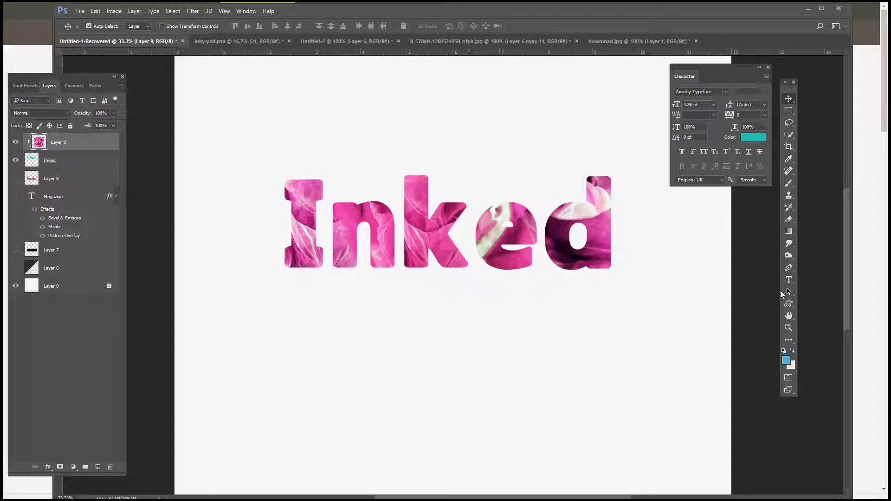
left_click(789, 279)
left_click(316, 371)
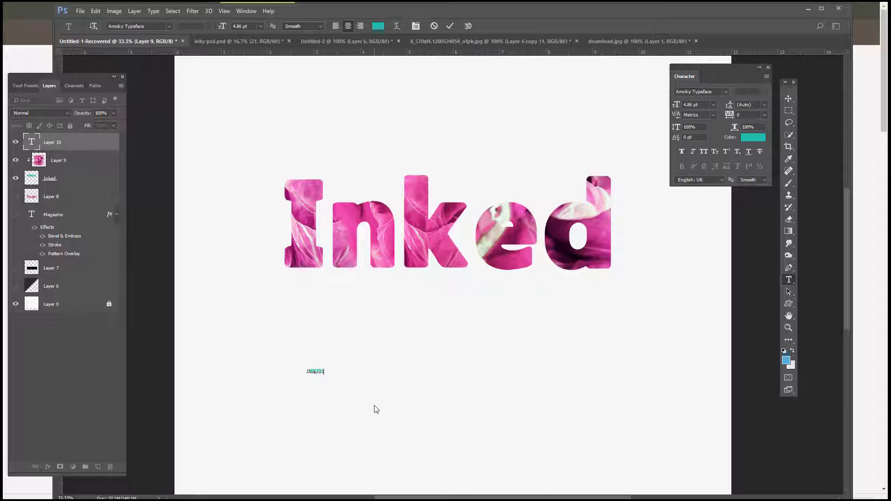
left_click(788, 98)
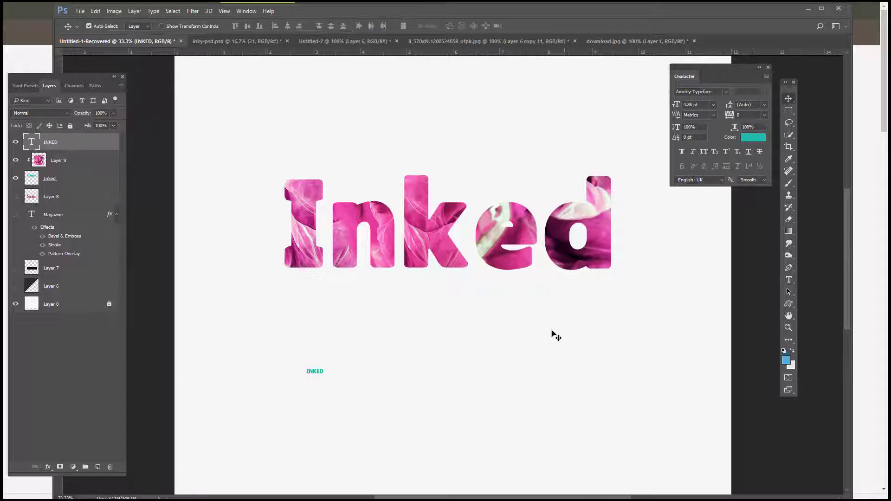
Scale the INKED text up to about 83.54 pt and place it just below the Inked lettering
key("ctrl")
key("ctrl+t")
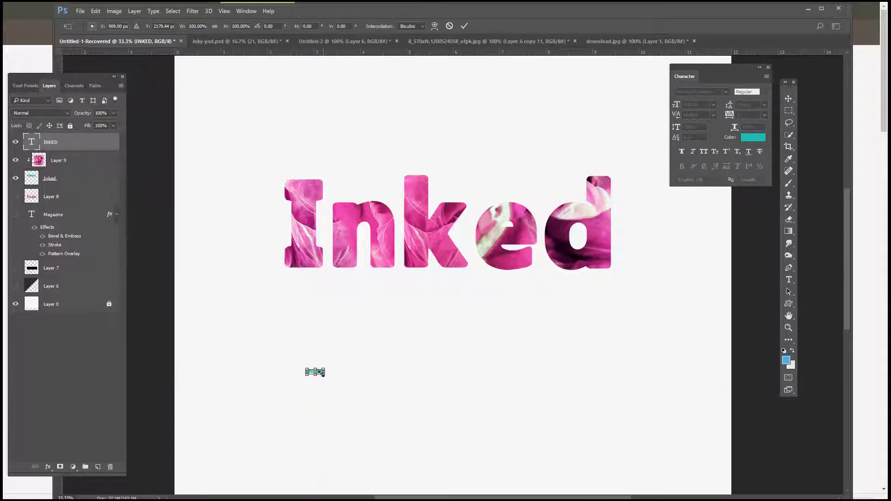
mouse_move(324, 369)
left_mouse_down()
mouse_move(627, 273)
mouse_move(625, 283)
left_mouse_up()
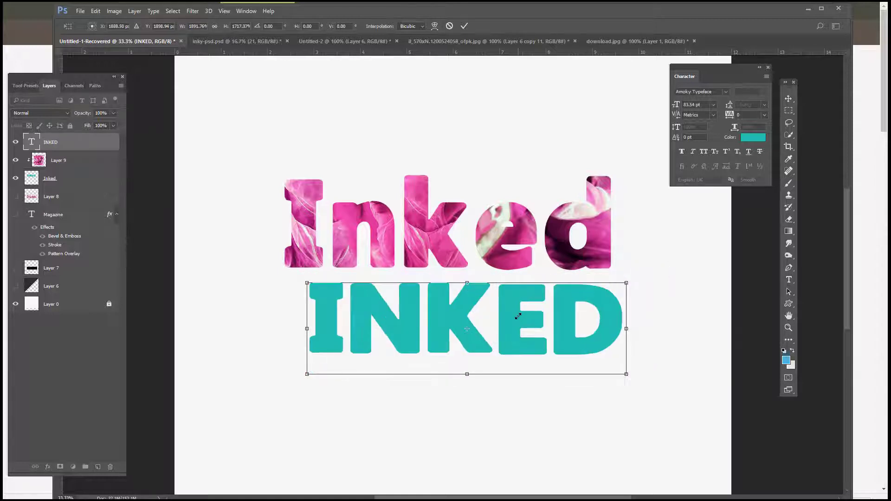
key("Return")
mouse_move(438, 312)
left_mouse_down()
mouse_move(433, 393)
mouse_move(413, 385)
left_mouse_up()
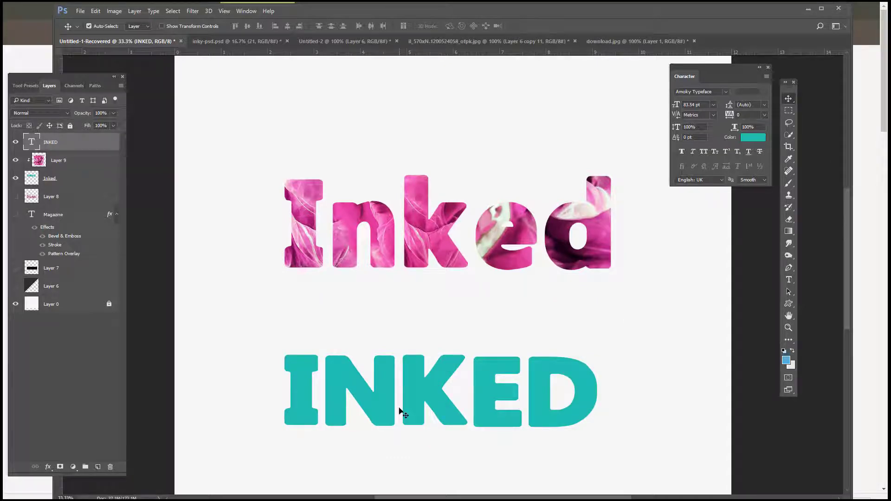
left_click_drag(411, 374, 408, 325)
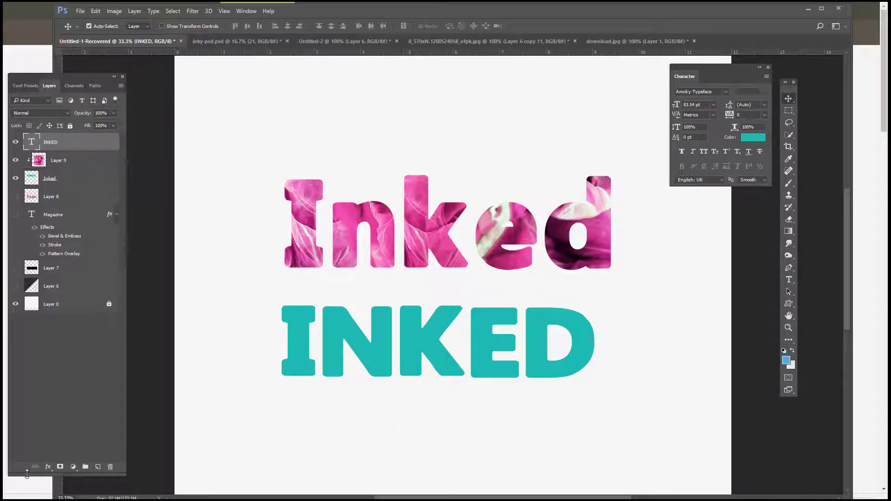
Apply a Pattern Overlay with the pink ink pattern at 17% scale to the INKED text, snapping the pattern to the origin
left_click(48, 467)
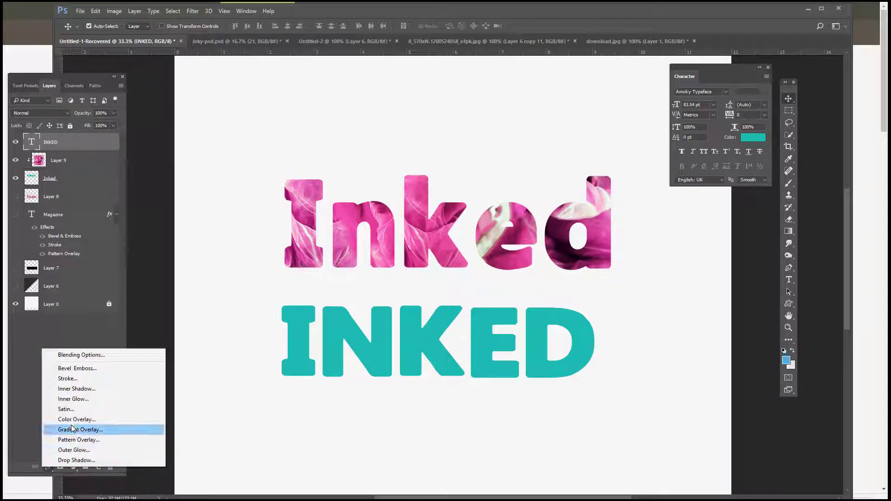
left_click(66, 442)
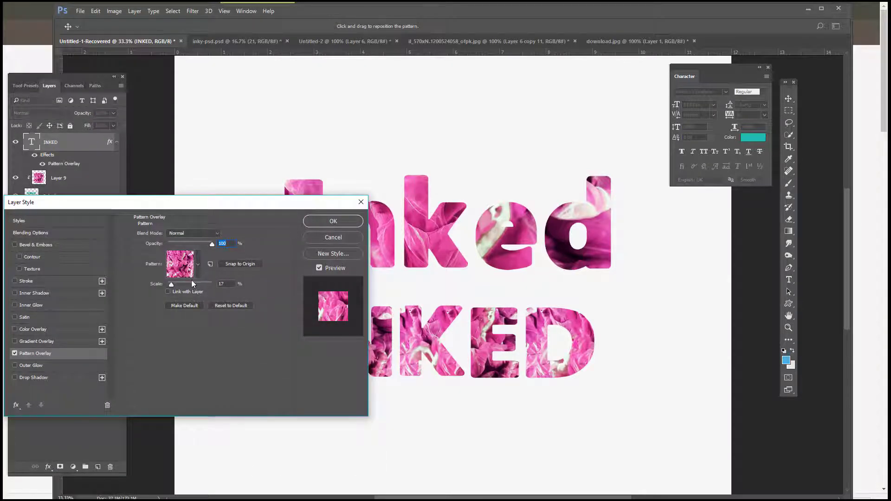
left_click(240, 264)
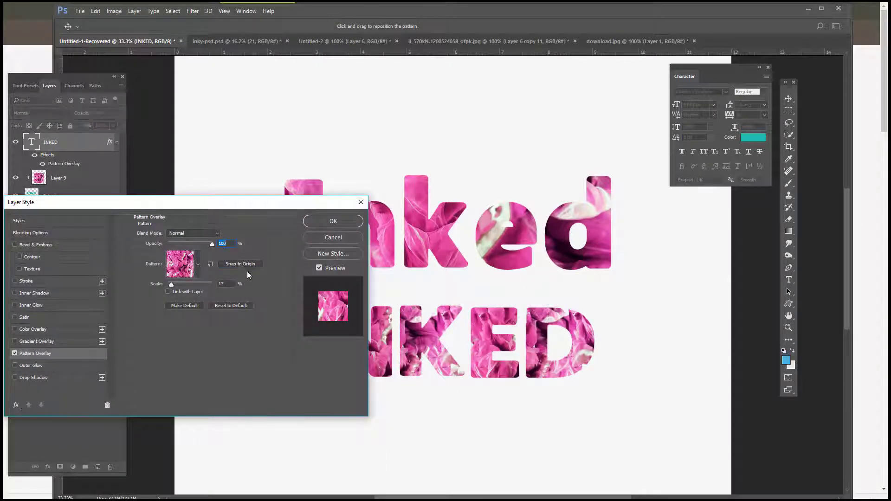
mouse_move(254, 205)
left_mouse_down()
mouse_move(3, 165)
mouse_move(79, 134)
left_mouse_up()
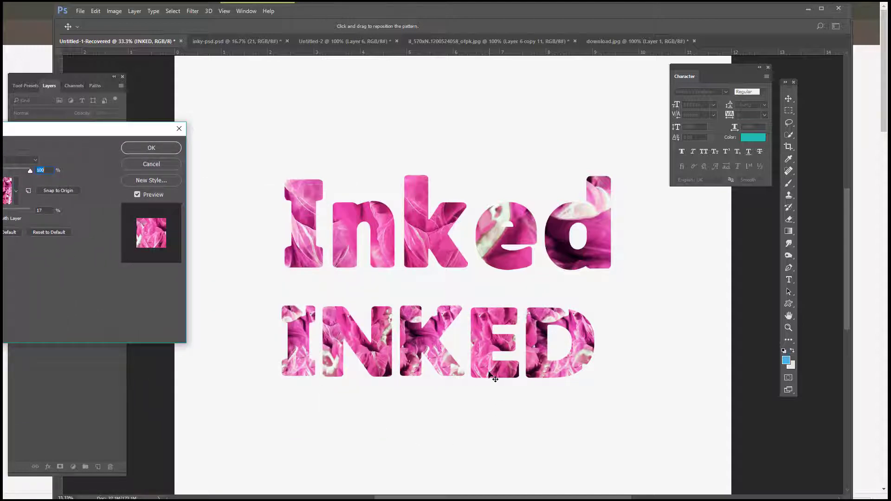
left_click(151, 148)
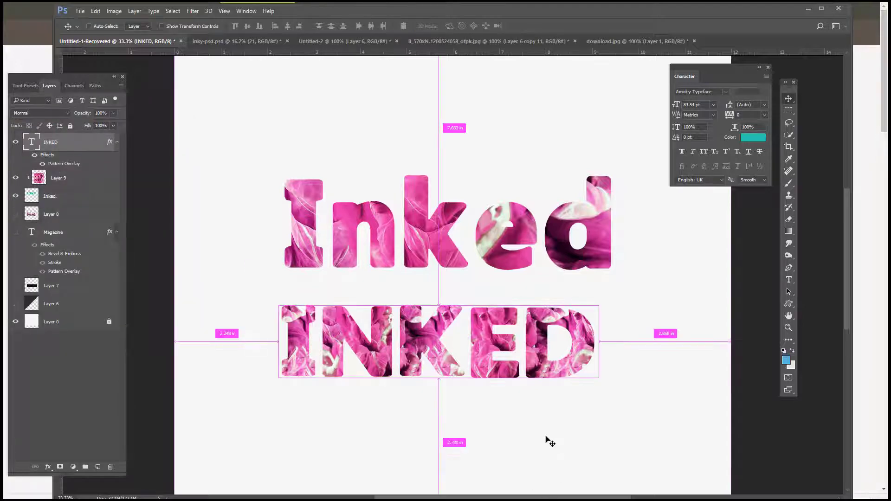
Enlarge the patterned INKED text to about 123.5 pt and move it clear below the Inked lettering
key("ctrl+t")
mouse_move(604, 305)
left_mouse_down()
mouse_move(701, 253)
mouse_move(689, 255)
mouse_move(696, 259)
left_mouse_up()
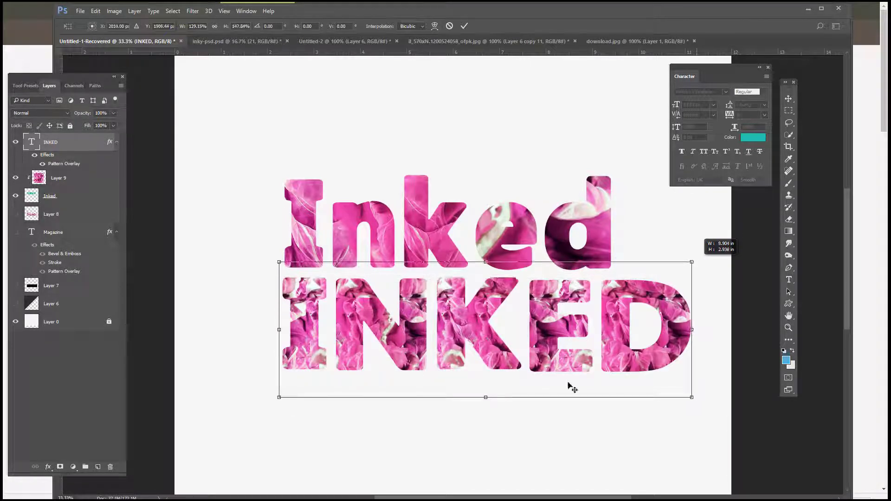
key("Return")
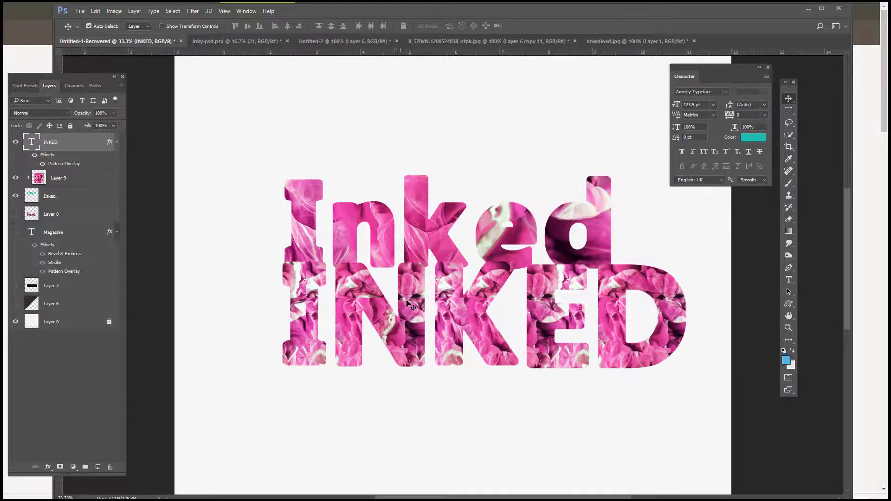
mouse_move(408, 303)
left_mouse_down()
mouse_move(395, 383)
mouse_move(372, 370)
left_mouse_up()
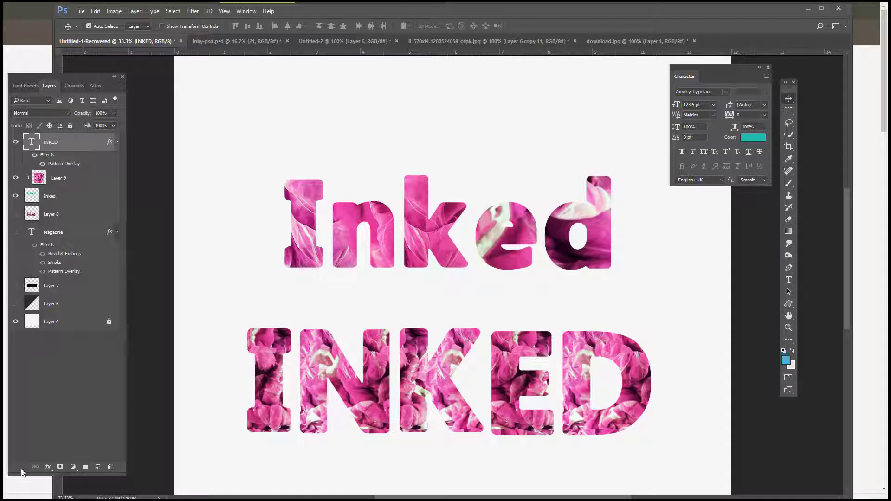
Review the INKED text layer's Pattern Overlay settings and leave them unchanged
left_click(48, 466)
left_click(65, 440)
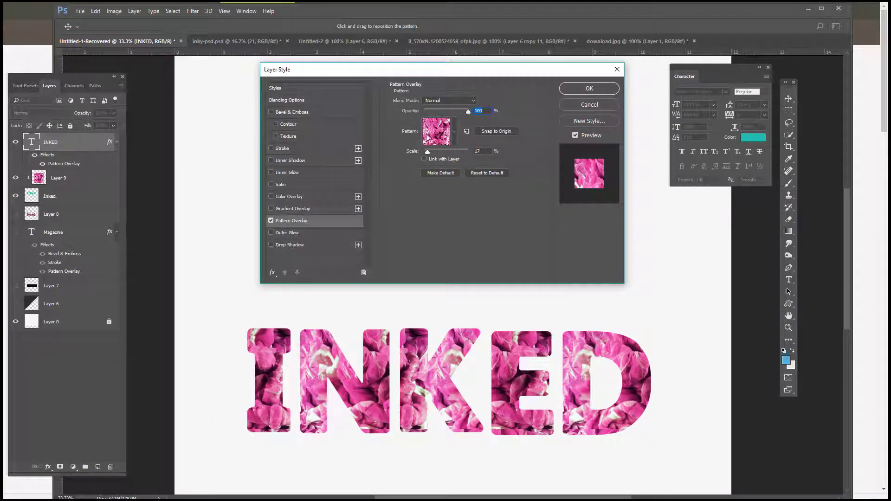
left_click(589, 106)
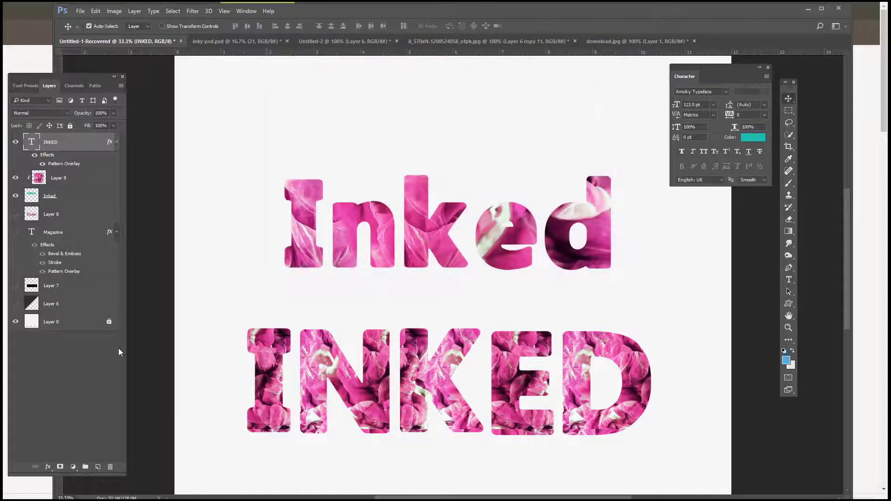
Replace the wording of the patterned INKED text with Inked, capitalising only the first letter
left_click(789, 280)
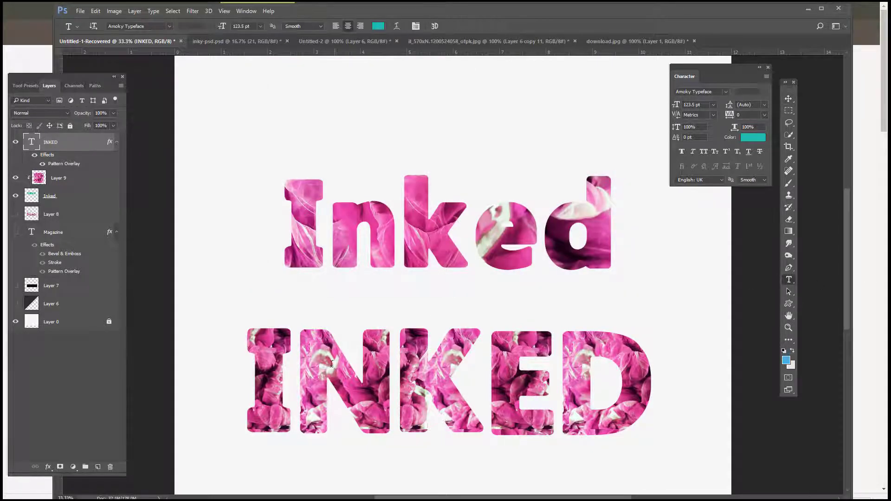
left_click_drag(258, 380, 623, 449)
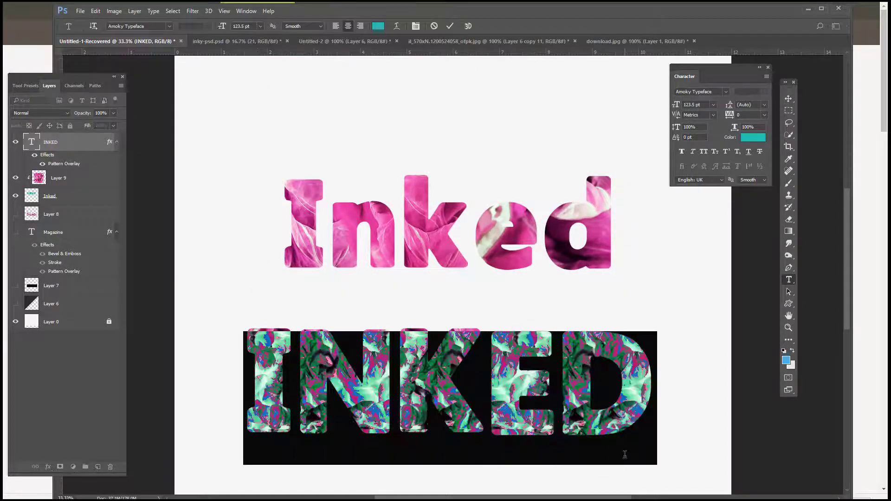
type("iNKED")
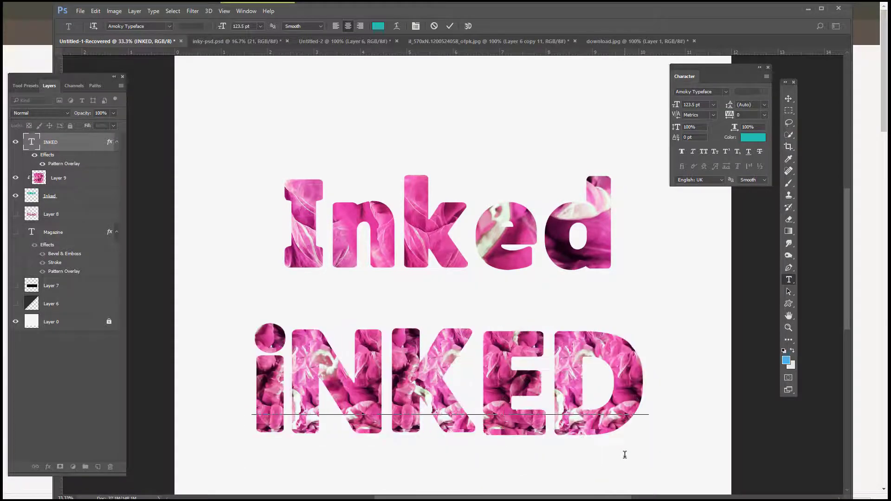
key("BackSpace")
key("BackSpace")
key("BackSpace")
key("BackSpace")
key("BackSpace")
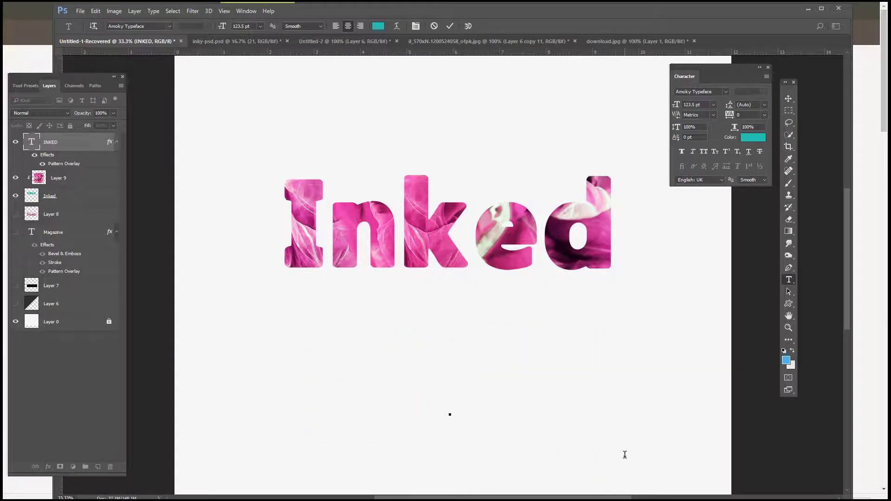
type("i")
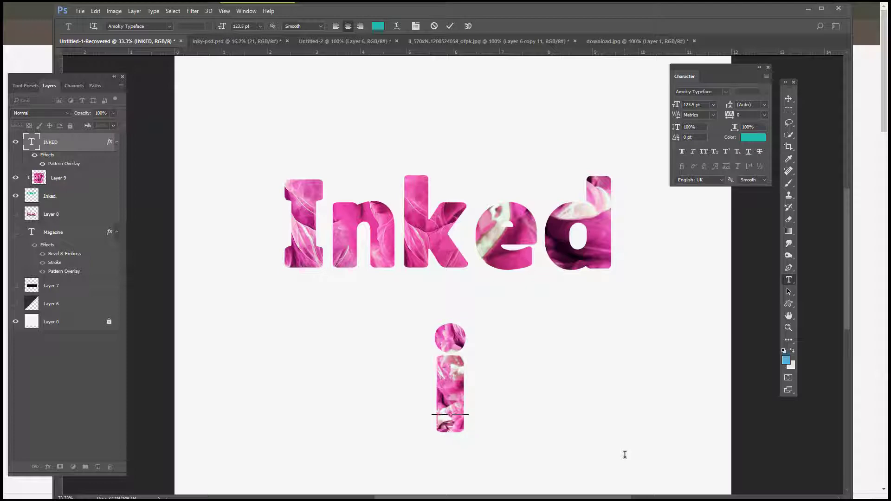
key("BackSpace")
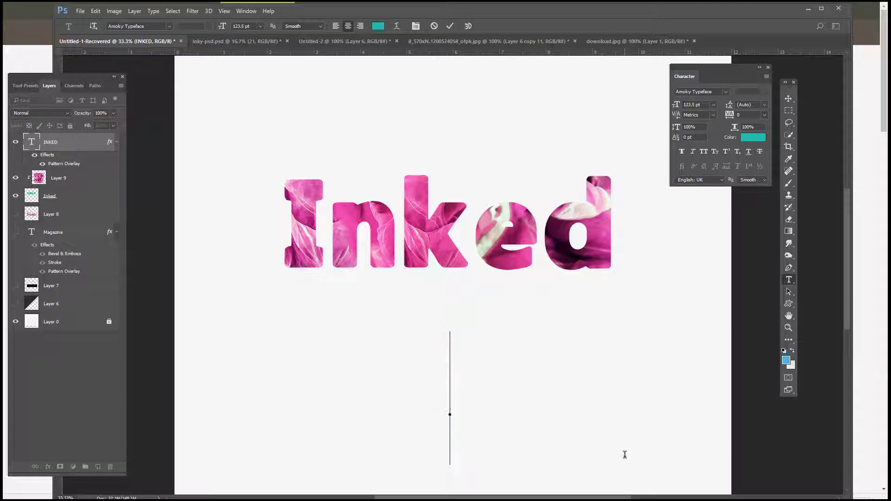
type("Inked")
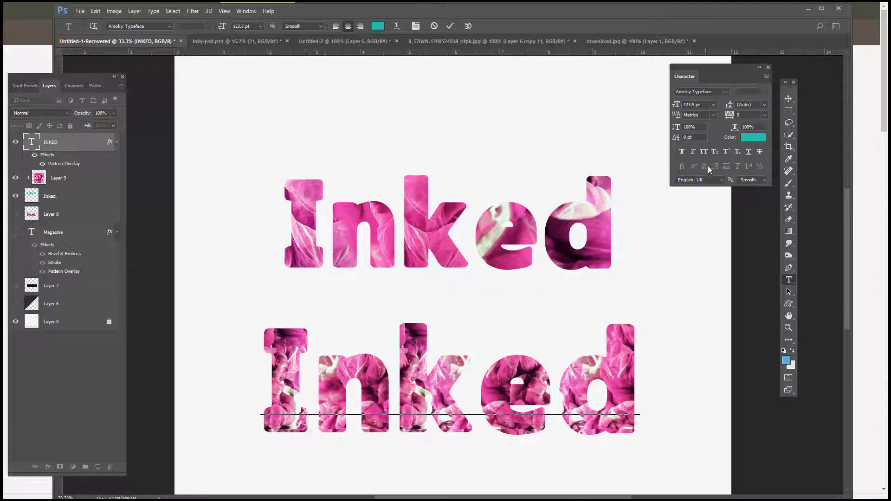
Try to tighten the tracking of the lower Inked text to -75 while it is still being edited
left_click(765, 115)
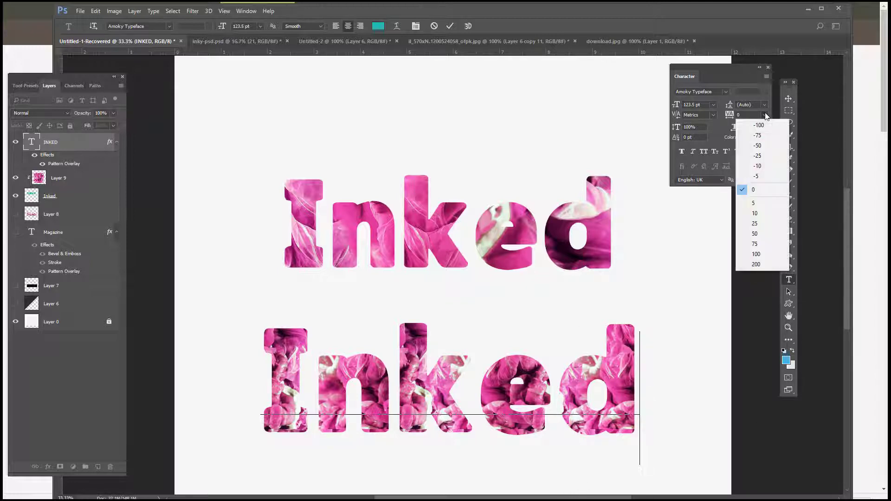
left_click(763, 169)
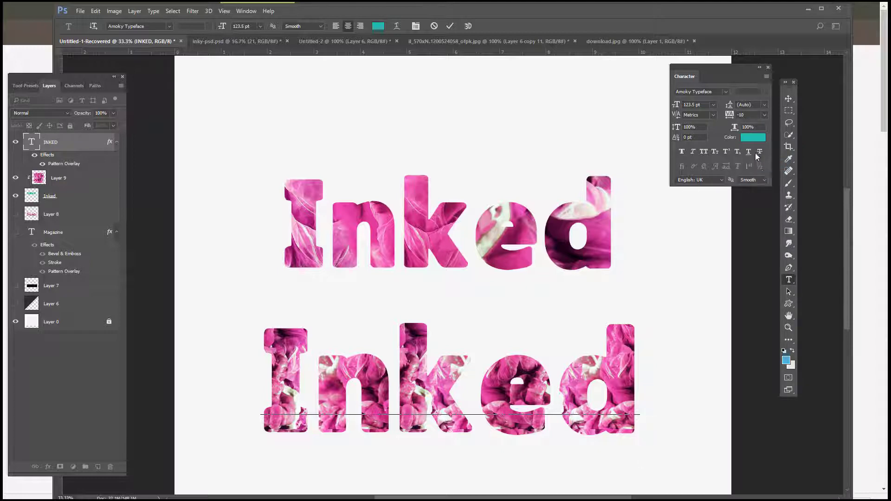
left_click(765, 115)
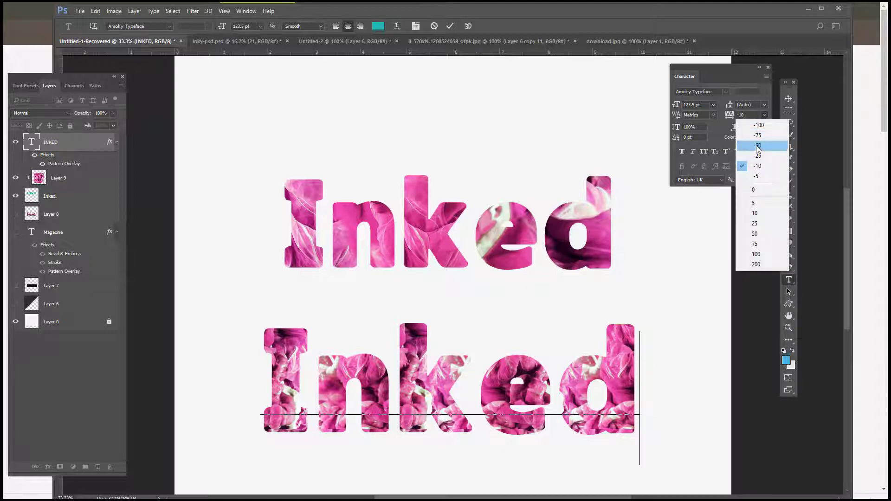
left_click(758, 135)
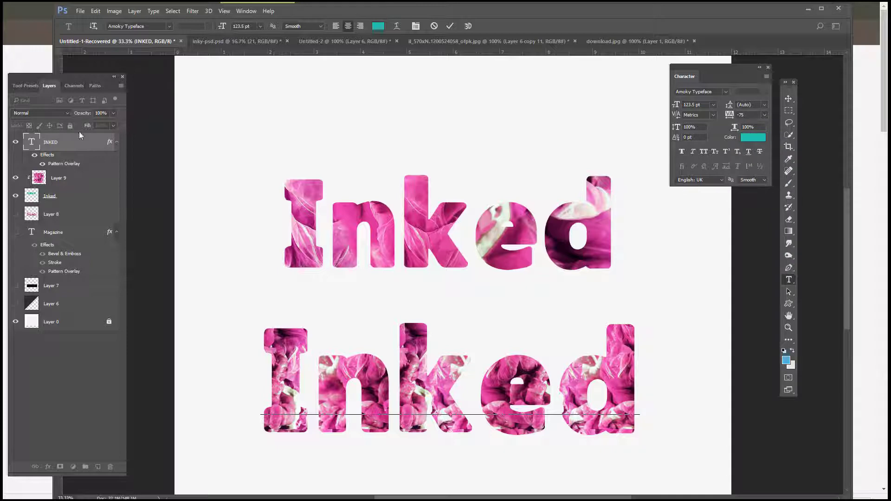
Finish editing the lower Inked text and set the whole text layer's tracking to -75
left_click(789, 98)
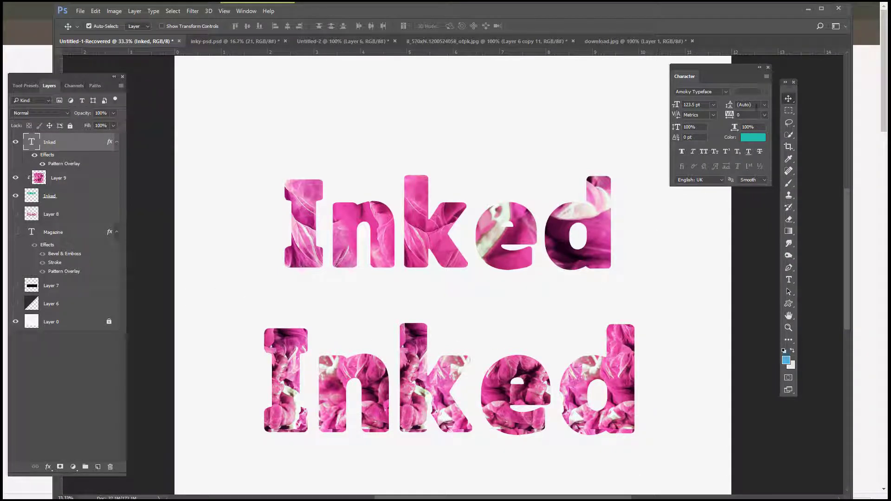
left_click(764, 119)
left_click(761, 170)
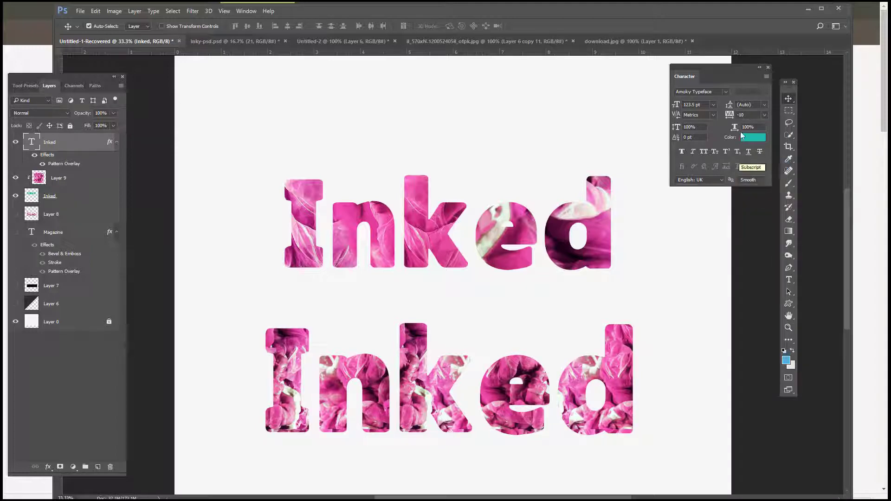
left_click(764, 114)
left_click(759, 136)
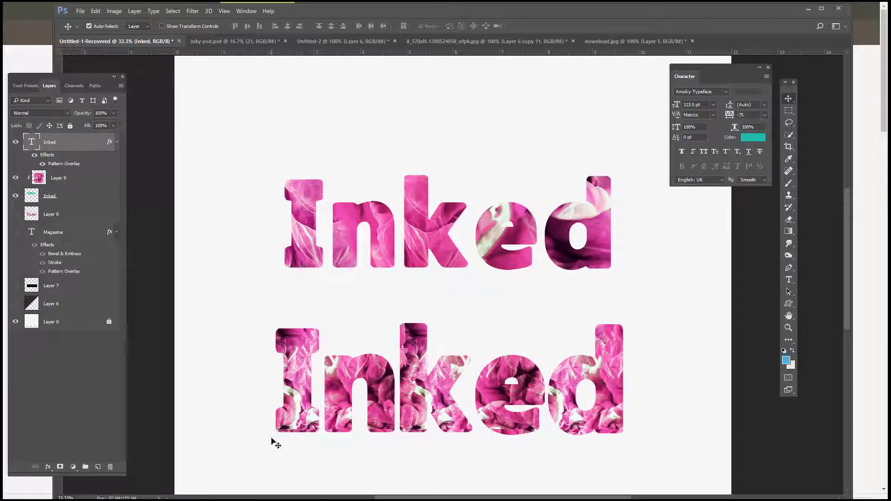
Reposition the pink ink pattern inside the lower Inked text through its Pattern Overlay, keeping the same pattern at 17% scale
left_click(48, 466)
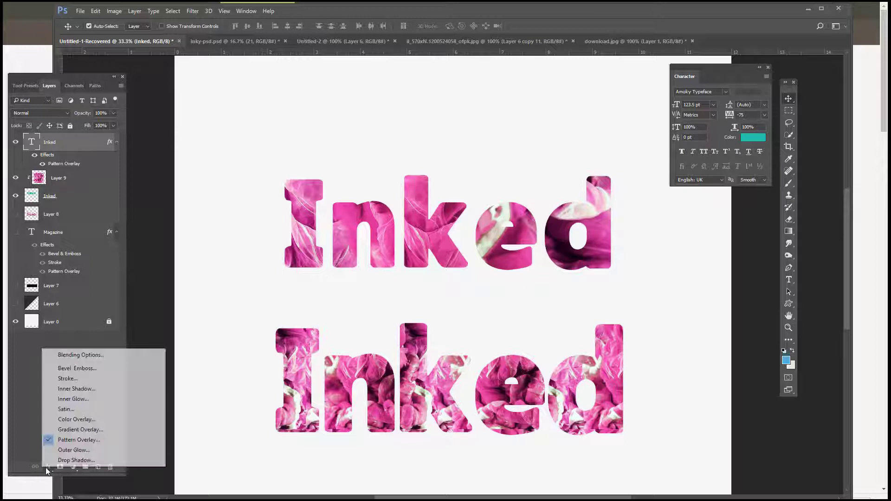
left_click(76, 440)
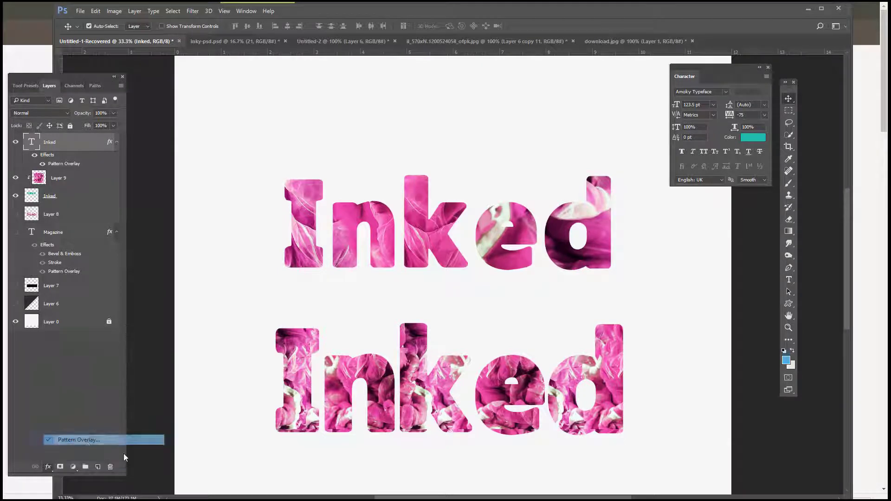
left_click(452, 137)
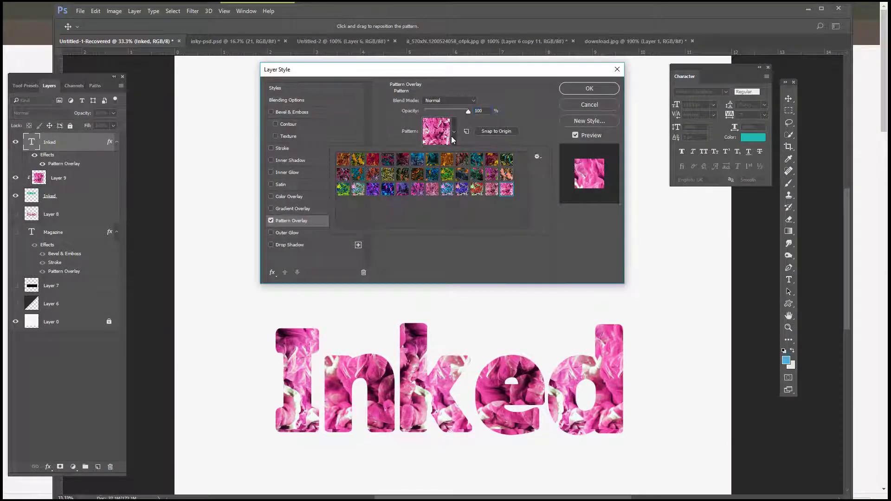
left_click(491, 189)
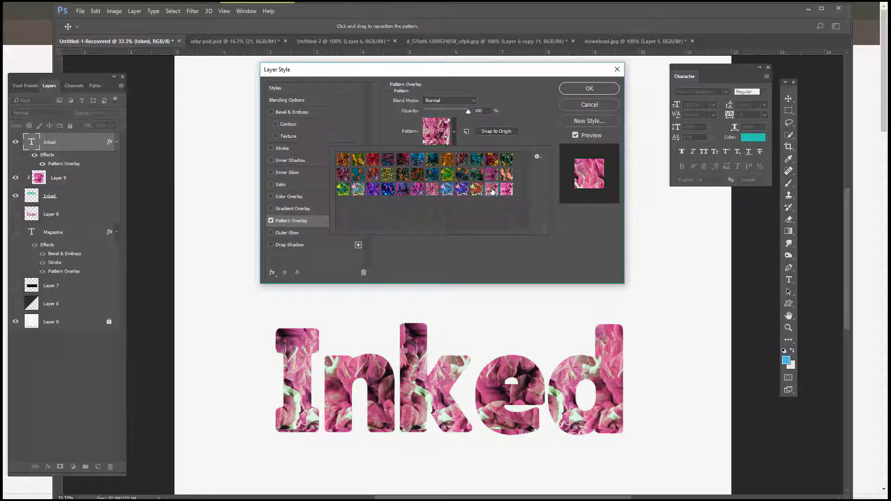
left_click(506, 189)
left_click(398, 129)
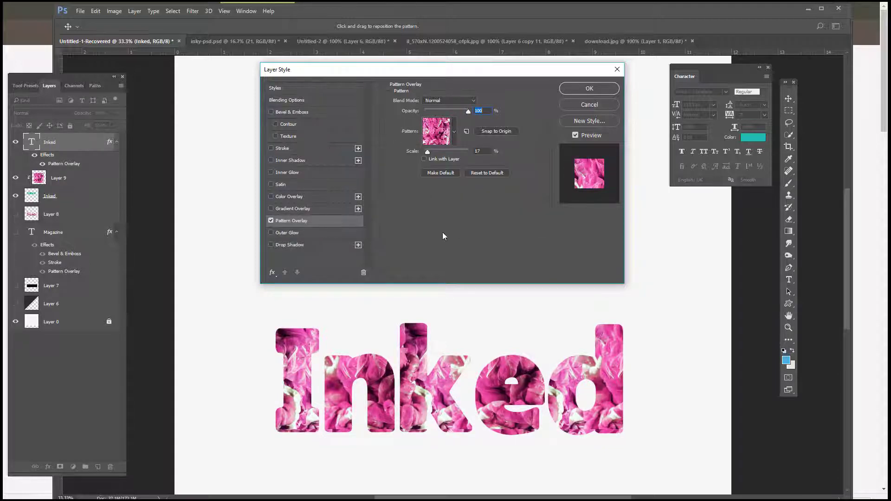
mouse_move(506, 408)
left_mouse_down()
mouse_move(511, 469)
mouse_move(534, 445)
mouse_move(518, 420)
left_mouse_up()
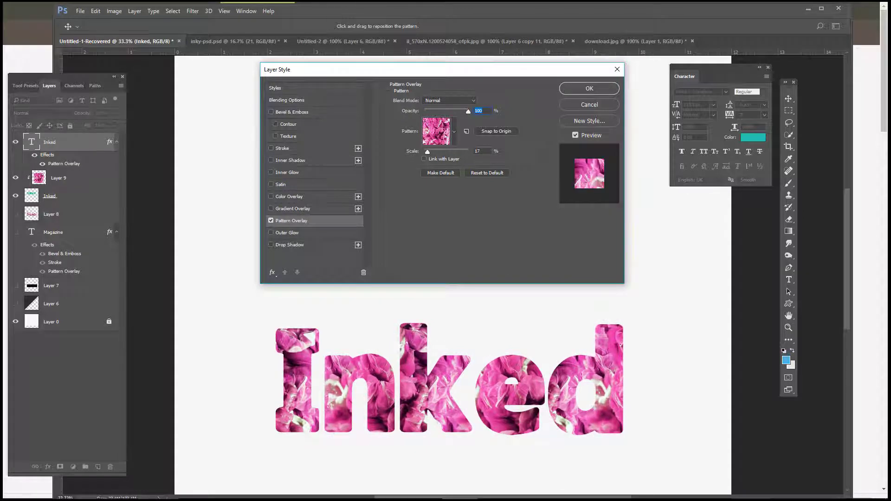
left_click(587, 88)
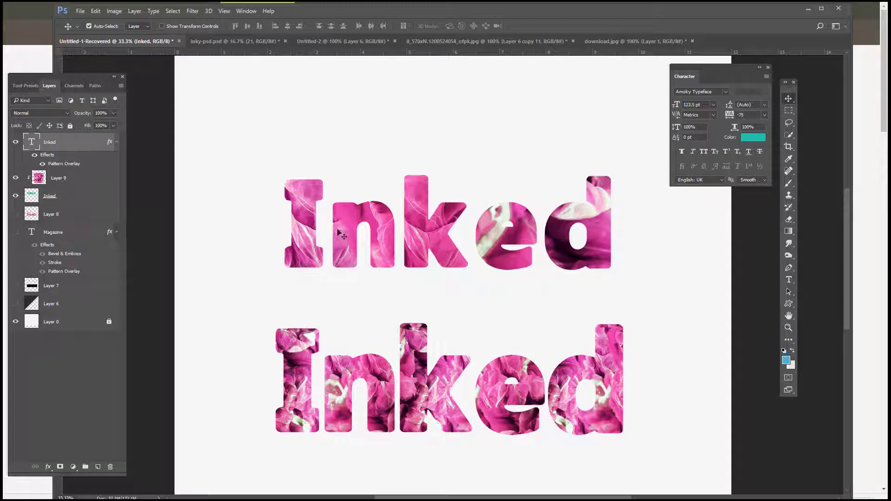
Shift the clipped ink image within the upper Inked lettering, and delete both Layer 9 and the rasterized Inked layer beneath it
mouse_move(413, 227)
left_mouse_down()
mouse_move(389, 220)
mouse_move(349, 254)
mouse_move(458, 282)
mouse_move(437, 213)
mouse_move(468, 187)
mouse_move(441, 165)
mouse_move(441, 144)
mouse_move(422, 129)
mouse_move(375, 201)
mouse_move(418, 211)
left_mouse_up()
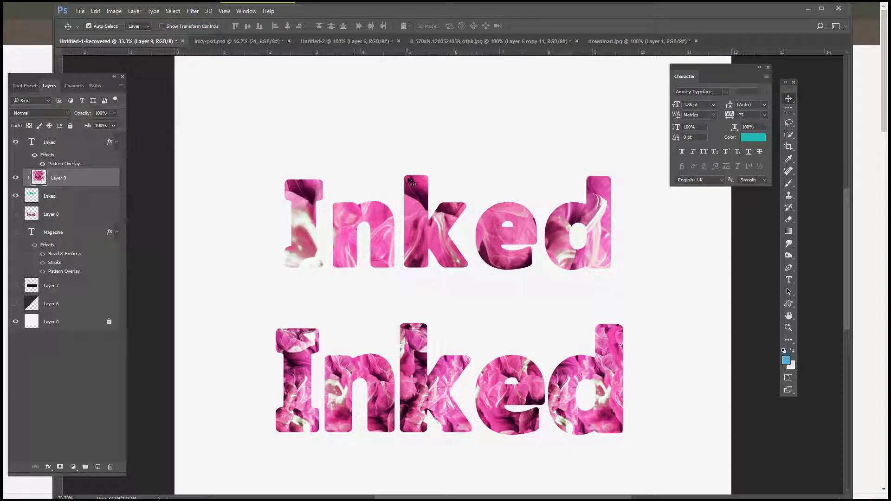
right_click(62, 179)
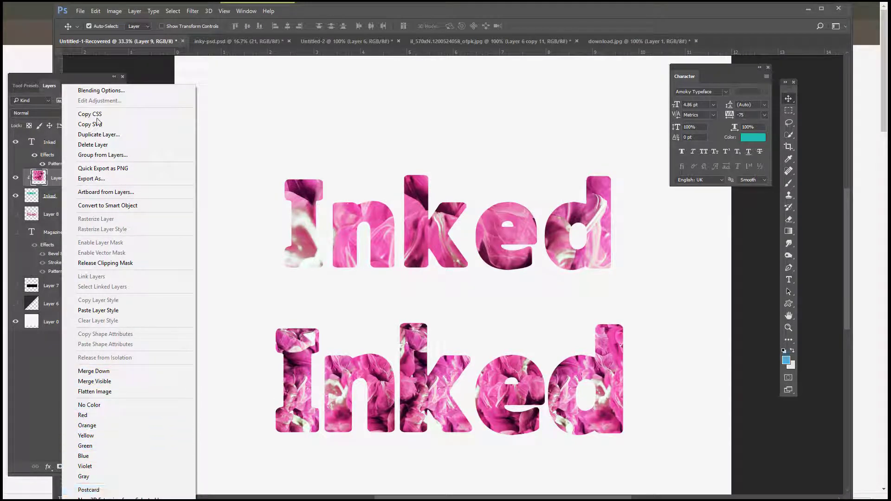
left_click(40, 181)
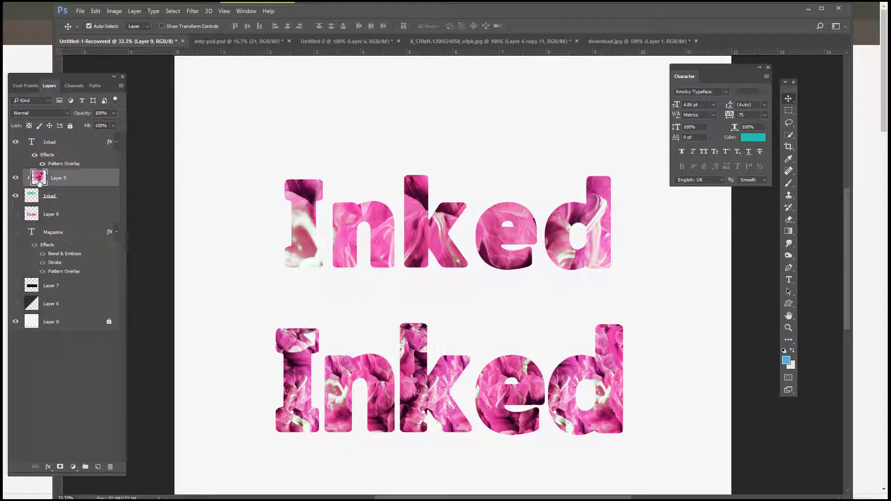
left_click(53, 191, "shift")
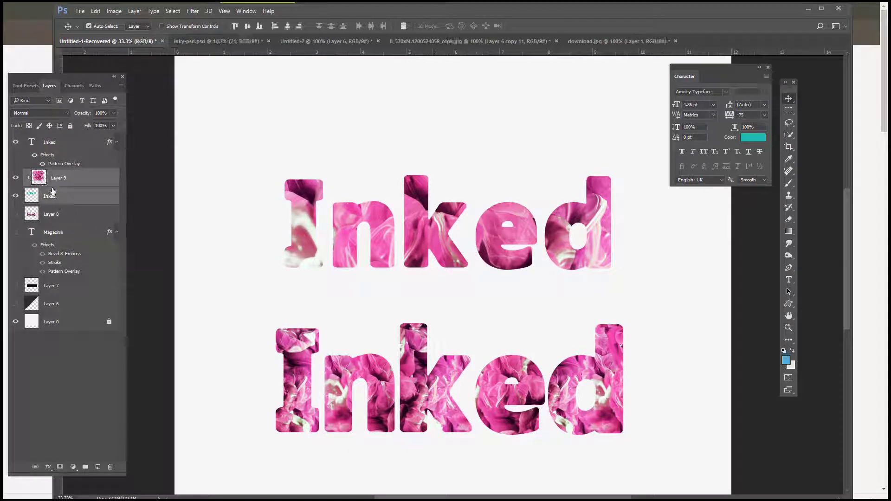
key("Delete")
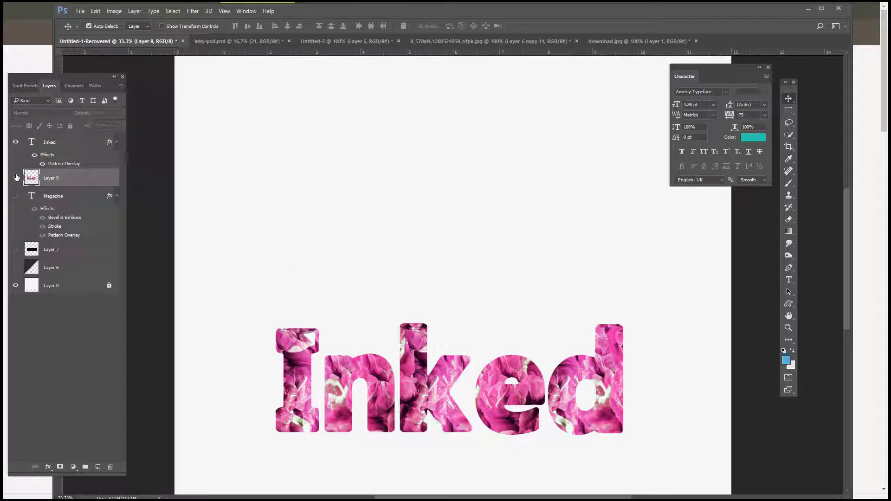
Show Layer 8 to view the finished ink-splash lettering, and hide it again
left_click(17, 178)
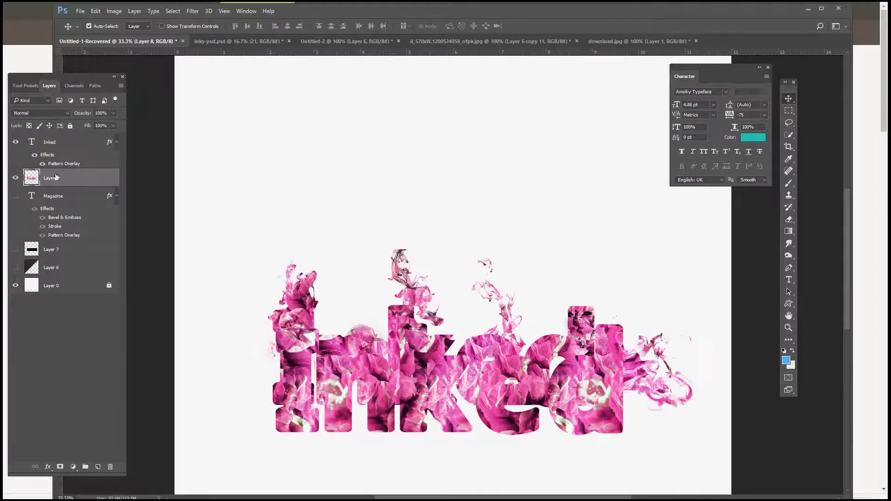
left_click(15, 178)
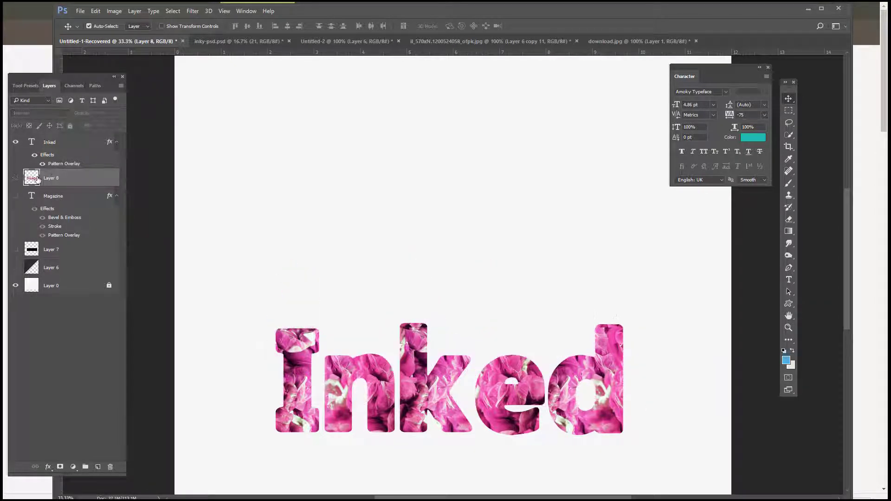
Rasterize the type of the patterned Inked text layer
left_click(52, 147)
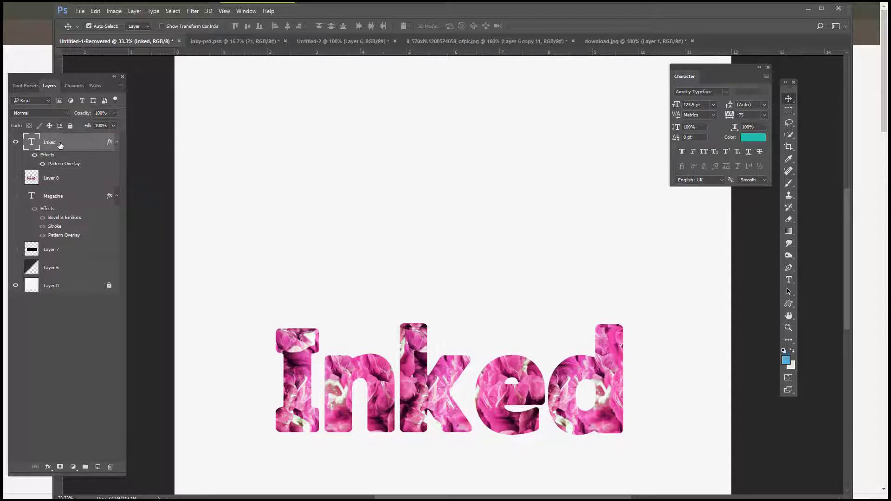
right_click(60, 146)
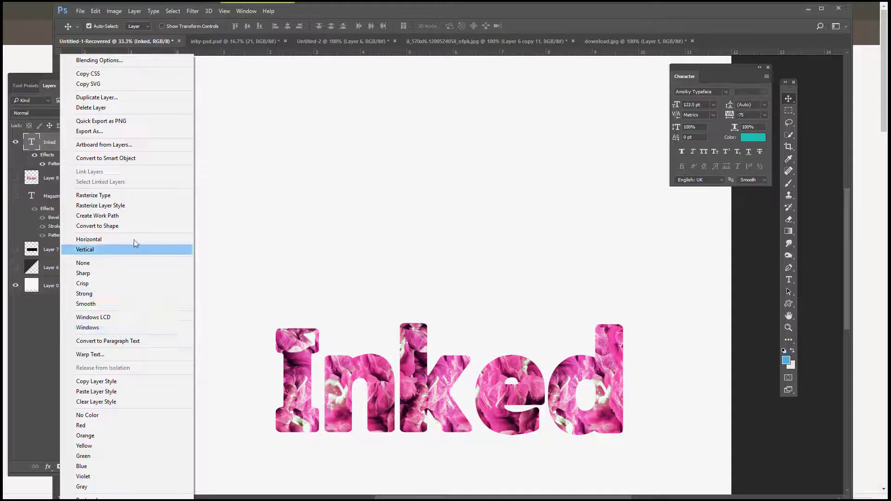
left_click(97, 196)
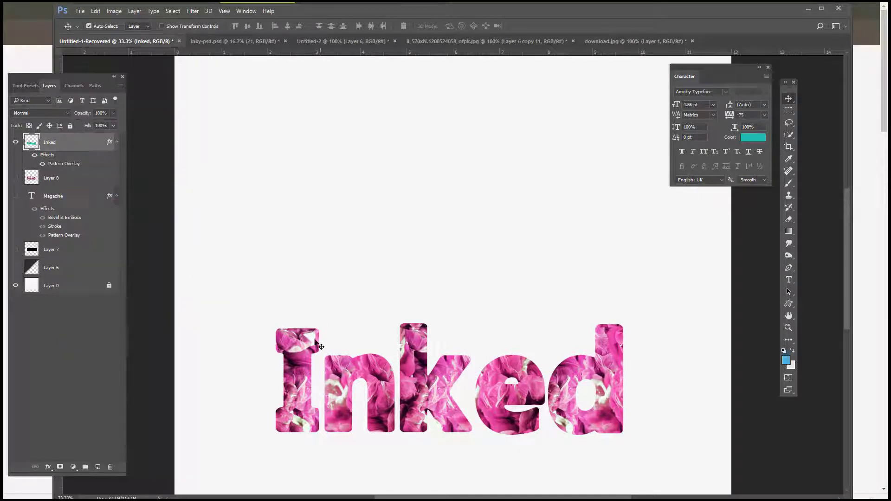
Try moving the rasterized Inked lettering higher on the canvas, and undo the move
mouse_move(346, 373)
left_mouse_down()
mouse_move(384, 263)
mouse_move(361, 229)
mouse_move(355, 233)
left_mouse_up()
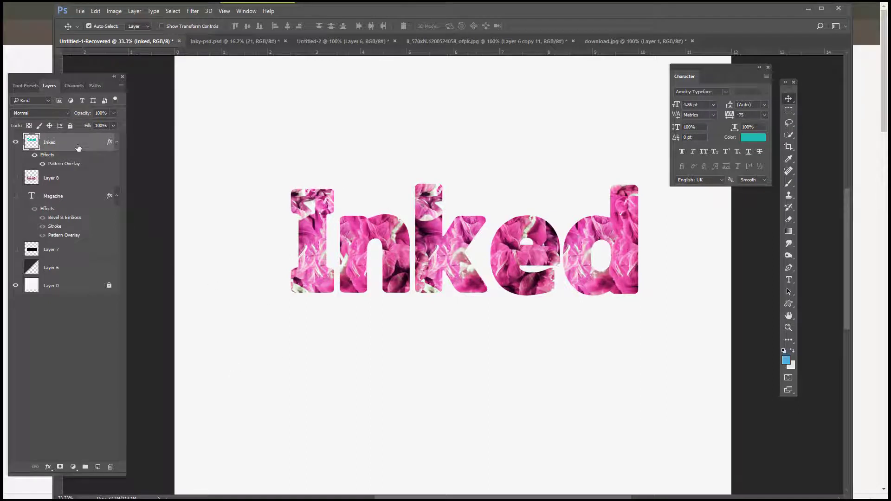
key("ctrl+z")
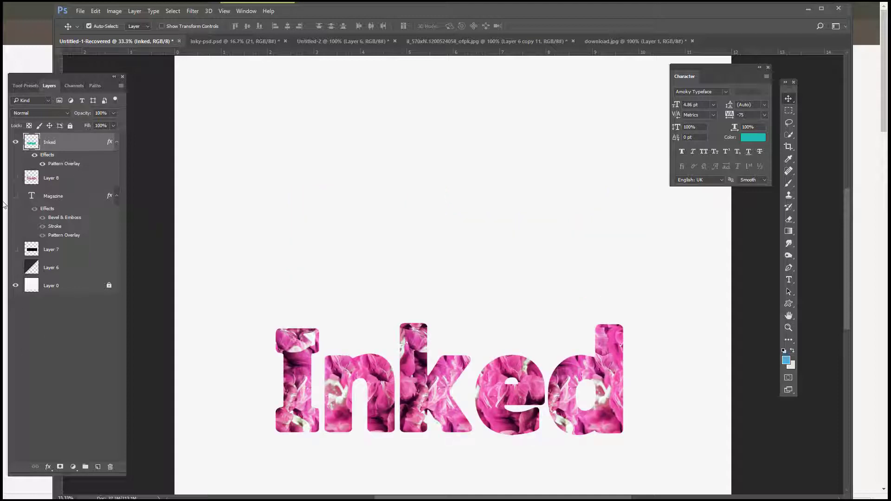
Rasterize the Inked layer's style so the Pattern Overlay becomes part of its pixels
right_click(63, 147)
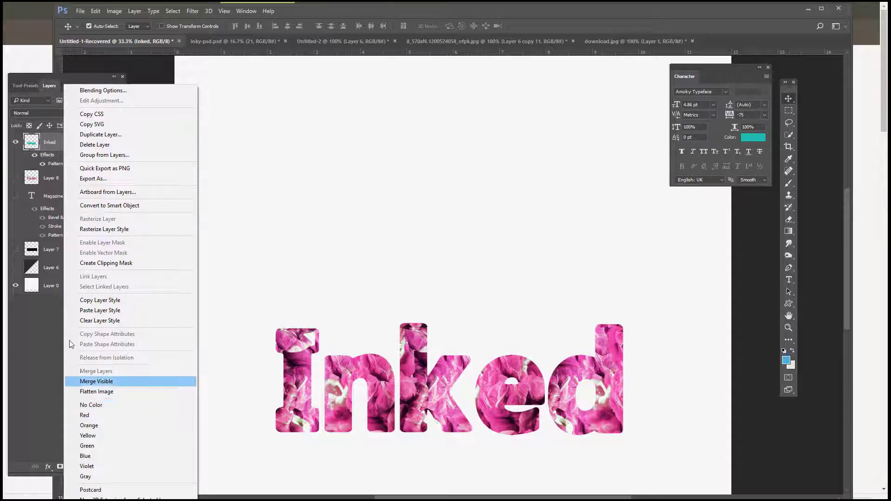
left_click(107, 229)
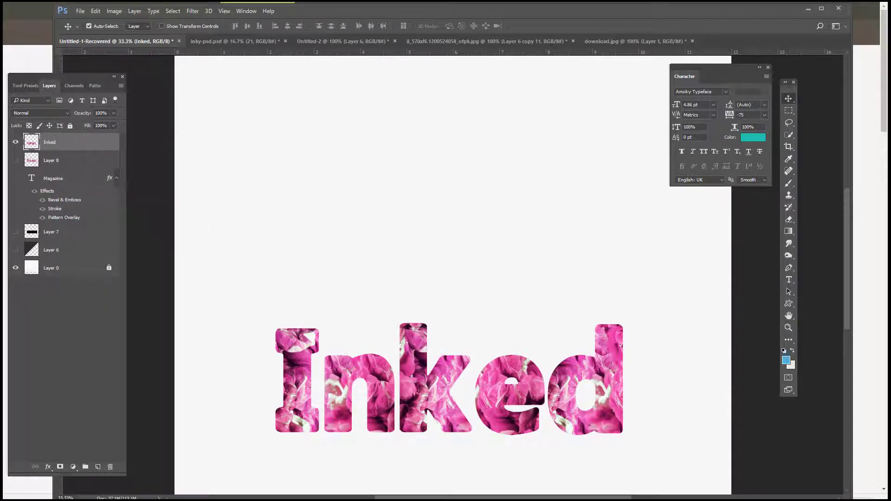
Move the Inked lettering to the upper half of the canvas and choose the 718 px ink smoke brush
mouse_move(357, 367)
left_mouse_down()
mouse_move(358, 177)
mouse_move(358, 212)
left_mouse_up()
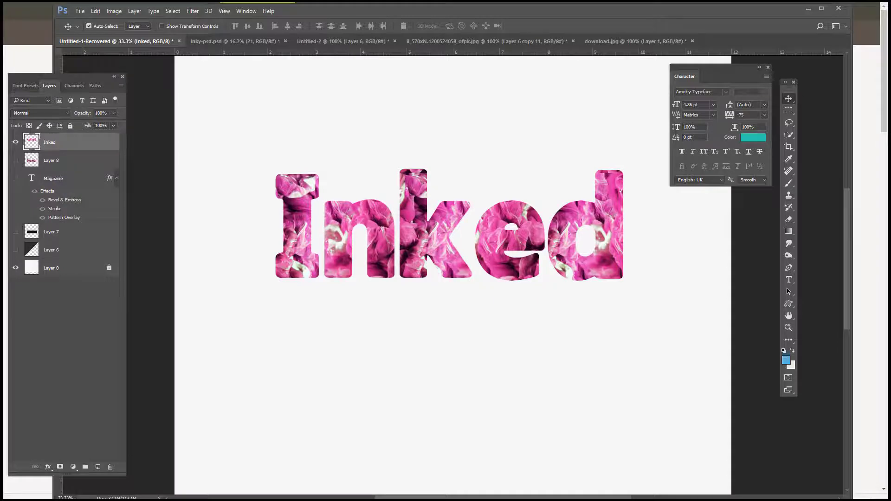
left_click(787, 184)
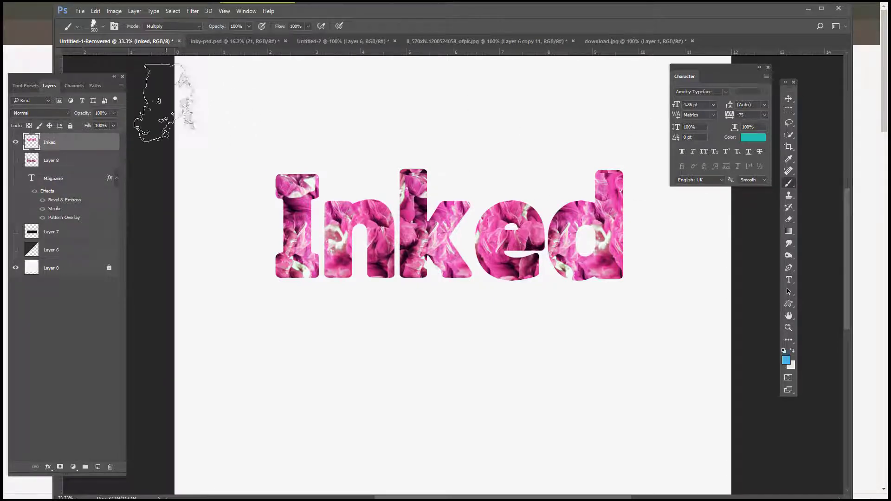
left_click(102, 26)
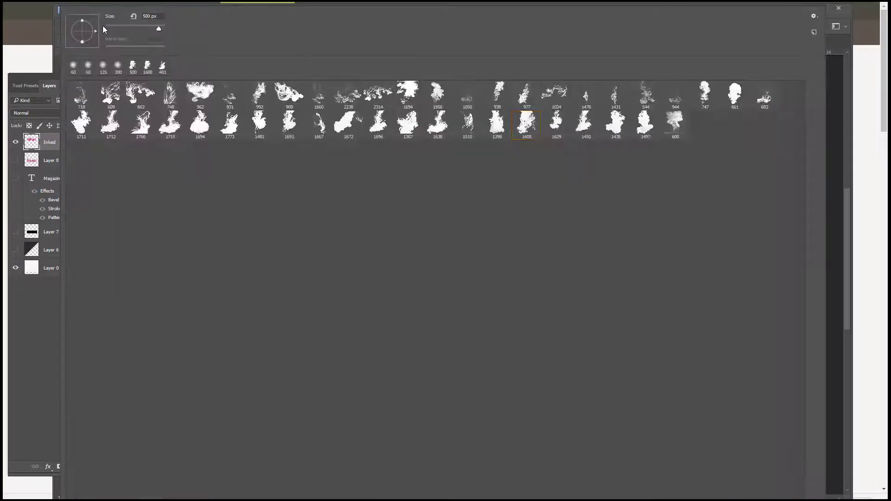
left_click(79, 98)
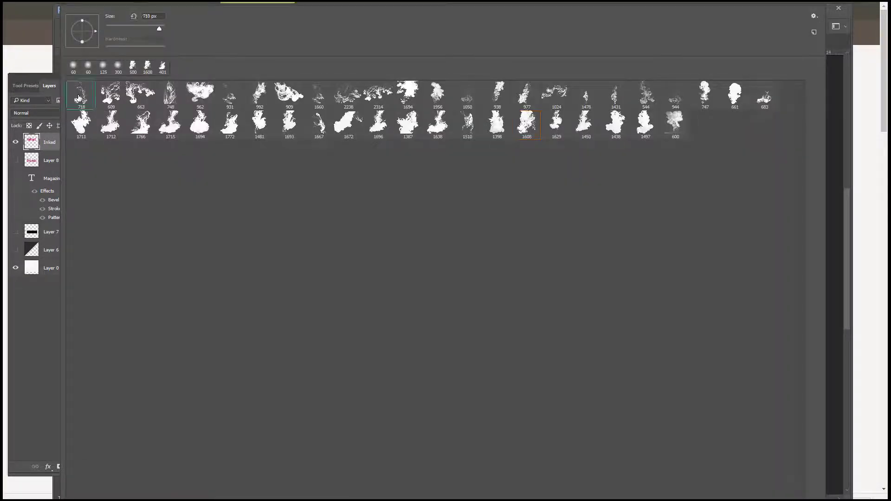
left_click(848, 154)
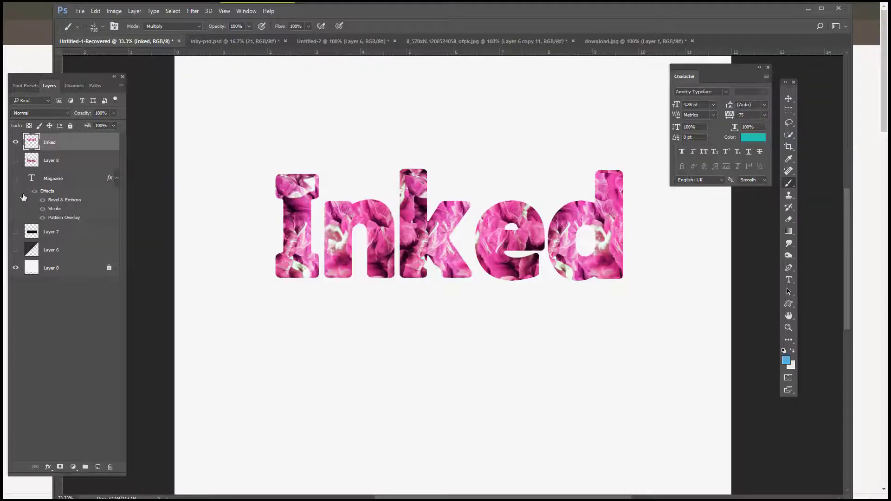
Show Layer 8 and move its finished ink-splash lettering down, clear of the plain Inked lettering
left_click(15, 160)
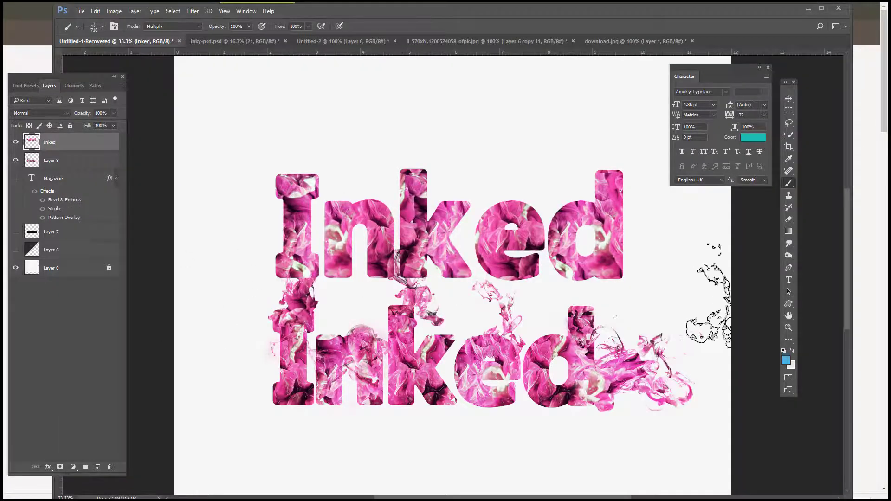
left_click(788, 99)
left_click_drag(412, 377, 400, 442)
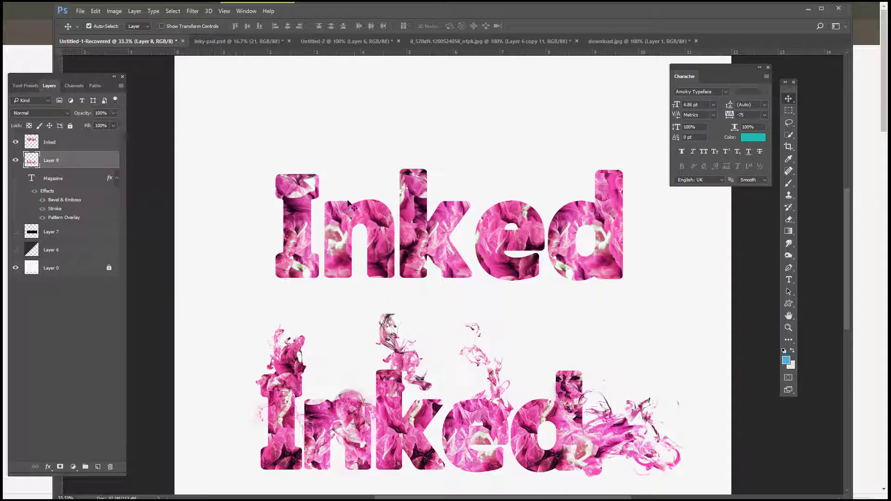
Lock Layer 8 completely, and select the Inked layer, toggling its visibility to check which lettering it holds
left_click(789, 183)
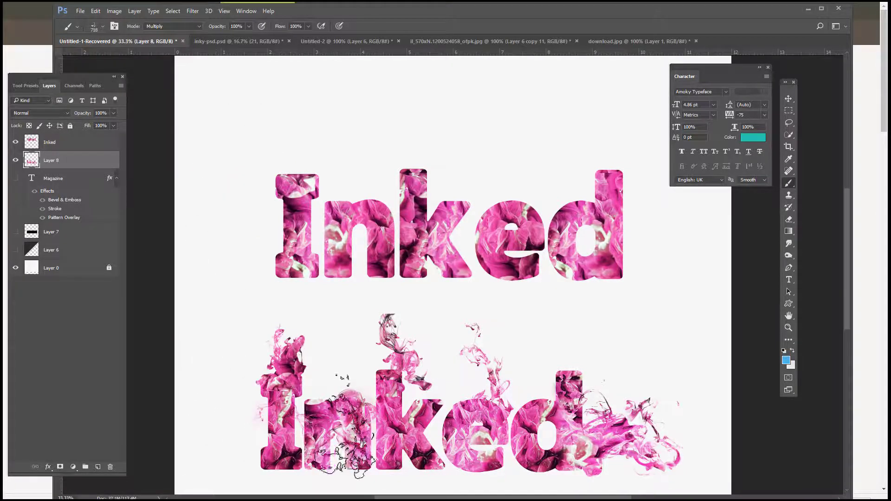
left_click(68, 126)
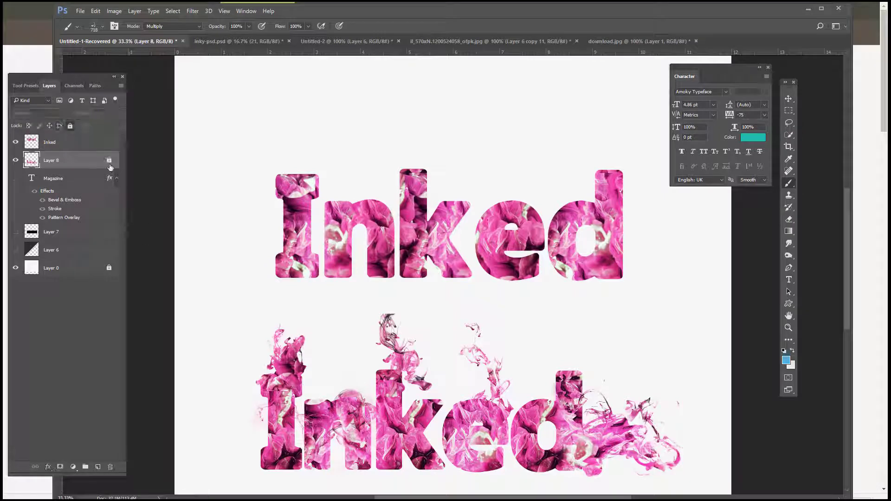
left_click(68, 145)
left_click(15, 144)
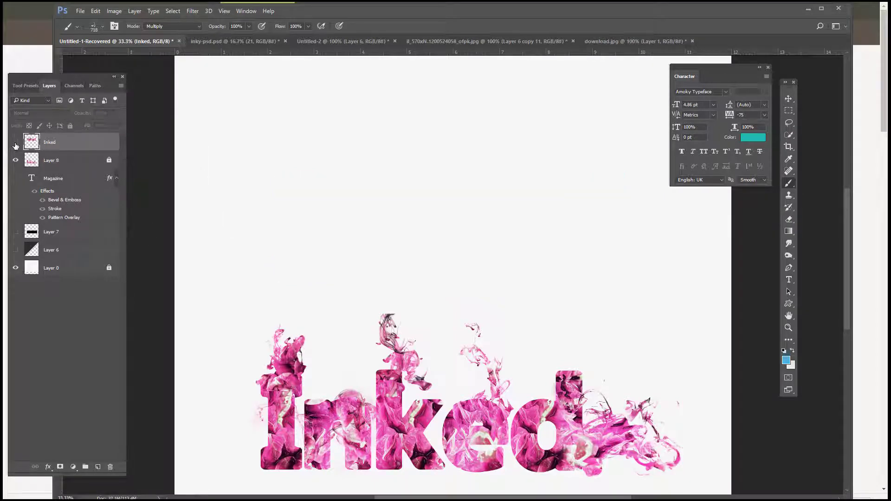
left_click(16, 144)
left_click(15, 144)
left_click(16, 143)
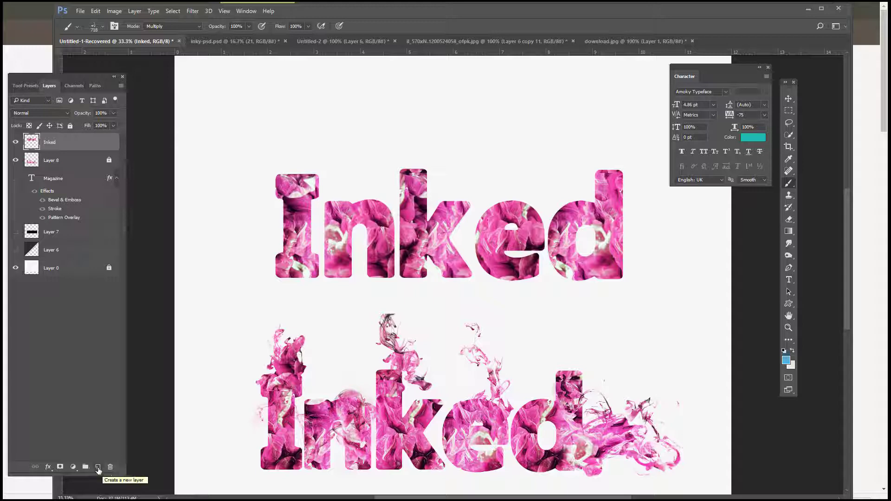
Add a new layer above Inked and name it smokeeyeffect1
left_click(98, 467)
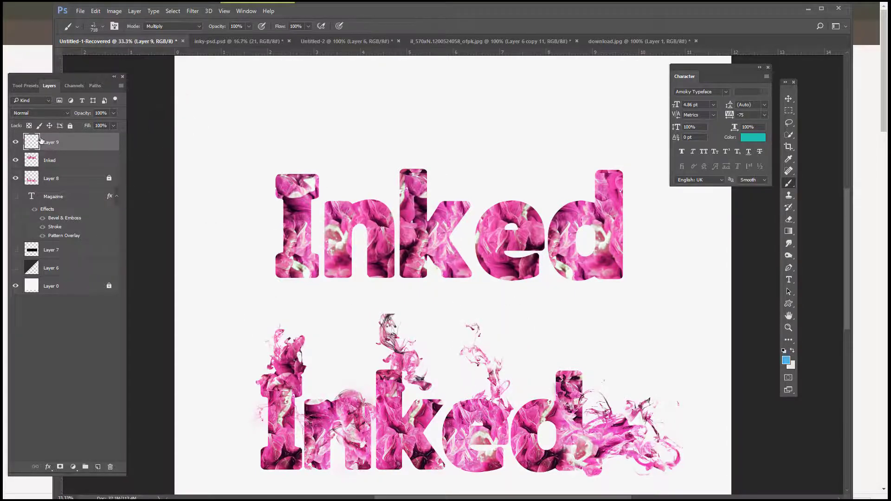
double_click(49, 143)
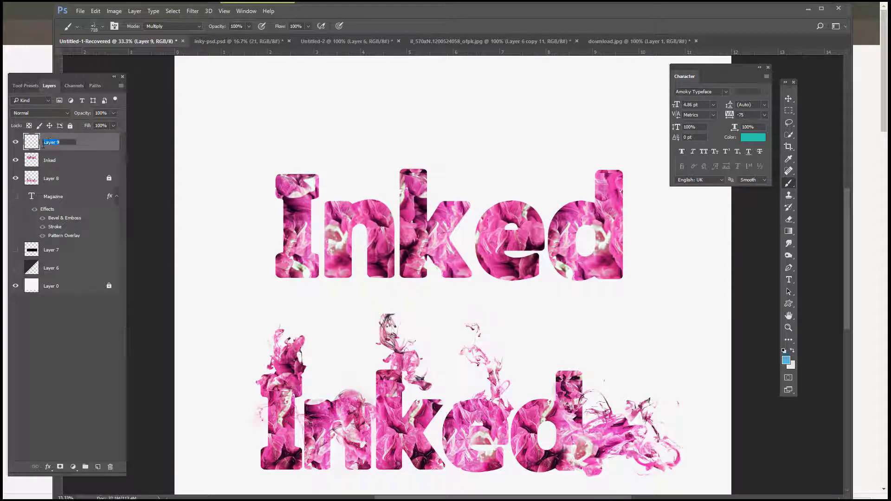
key("BackSpace")
type("smokeeyeffect1")
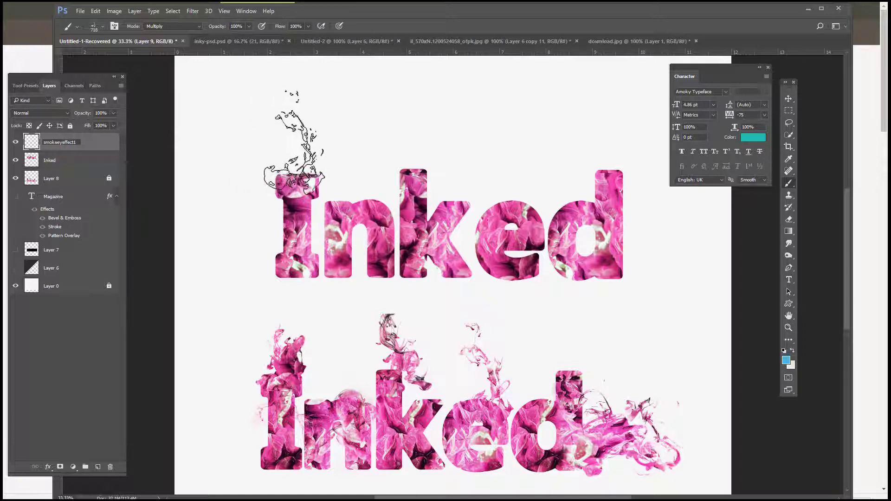
Stamp the blue smoke brush over the top of the letter I, undoing the first stamp and placing it again slightly further left
left_click(293, 139)
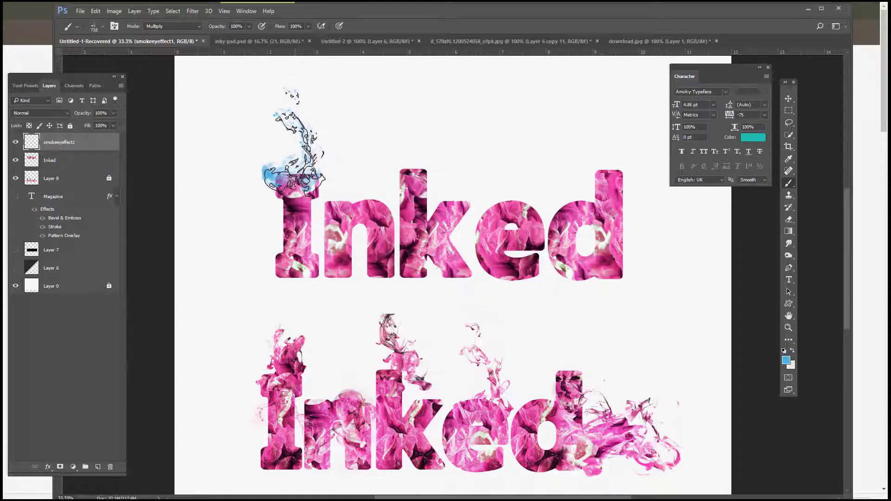
key("ctrl+z")
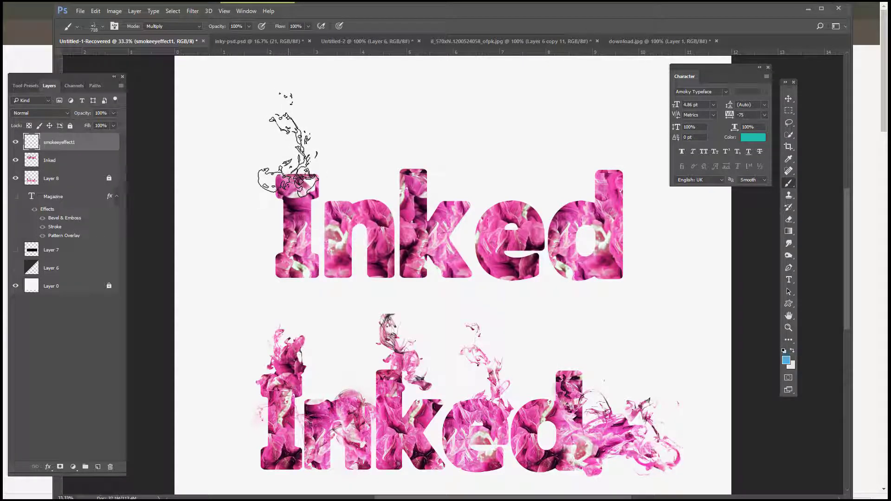
left_click(288, 144)
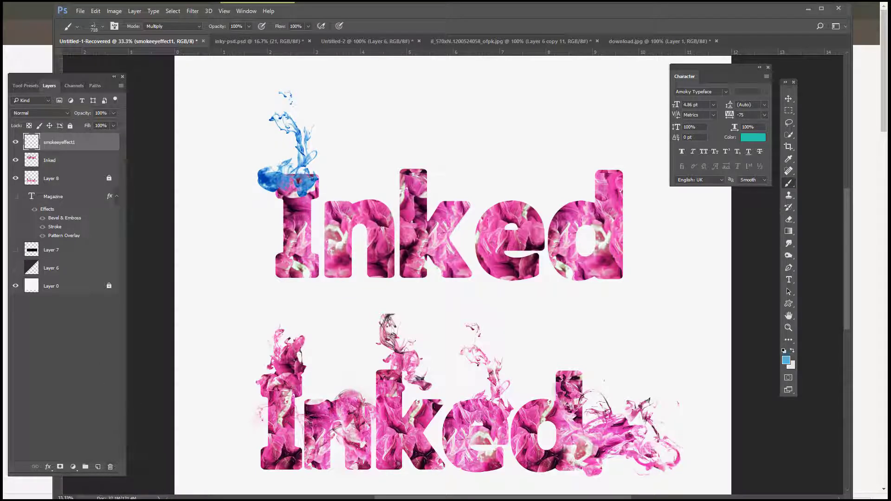
Apply a Pattern Overlay with the pink ink pattern at 17% scale to smokeeyeffect1, shifting the pattern within the smoke
left_click(48, 467)
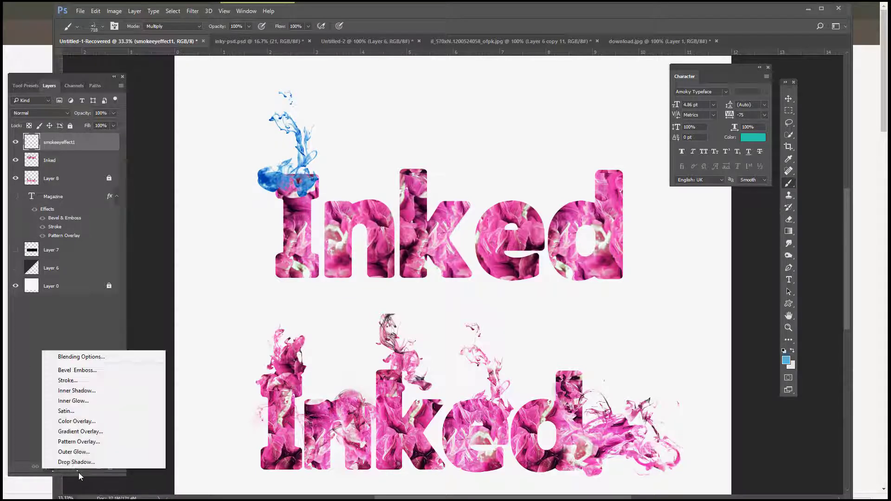
left_click(79, 442)
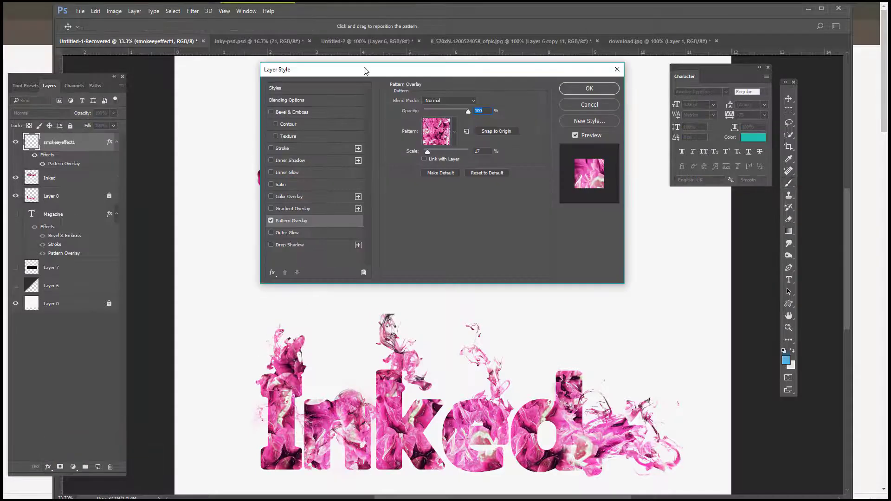
left_click_drag(371, 78, 327, 322)
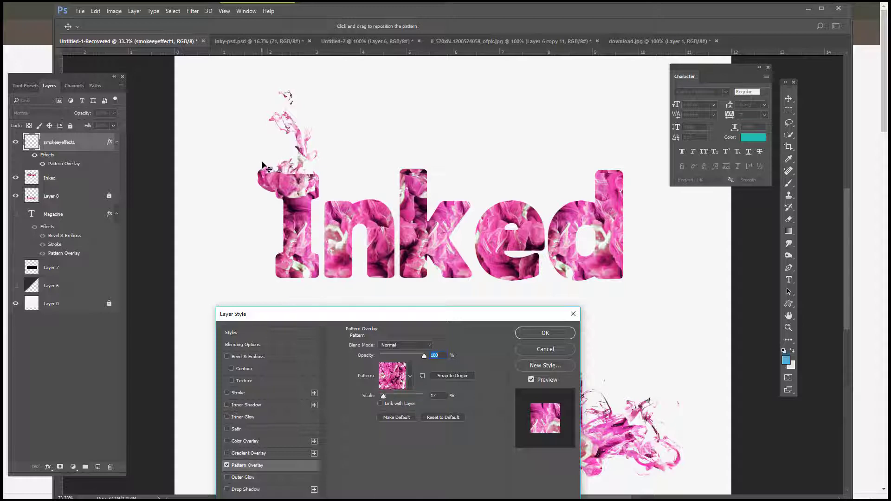
left_click(410, 377)
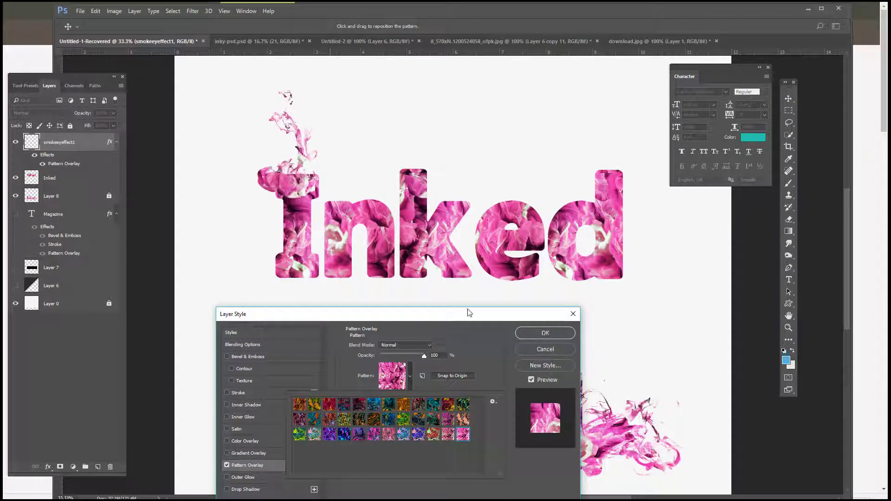
left_click(285, 186)
left_click_drag(299, 175, 277, 195)
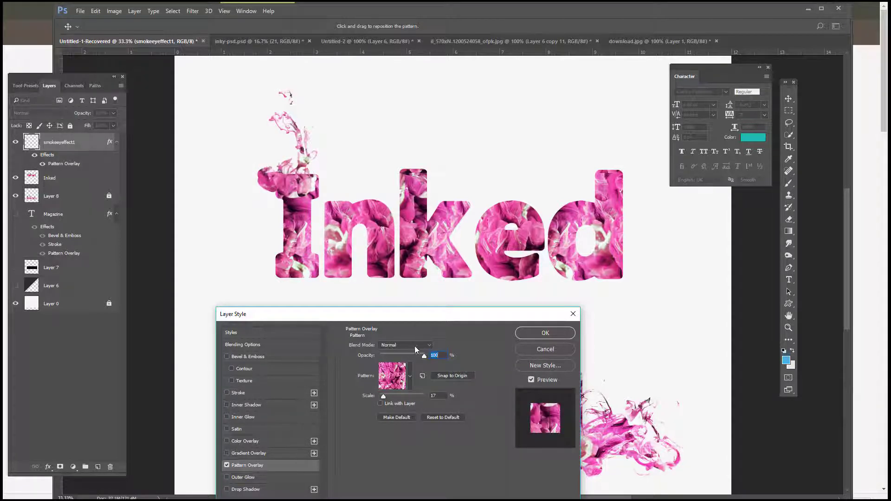
left_click(545, 333)
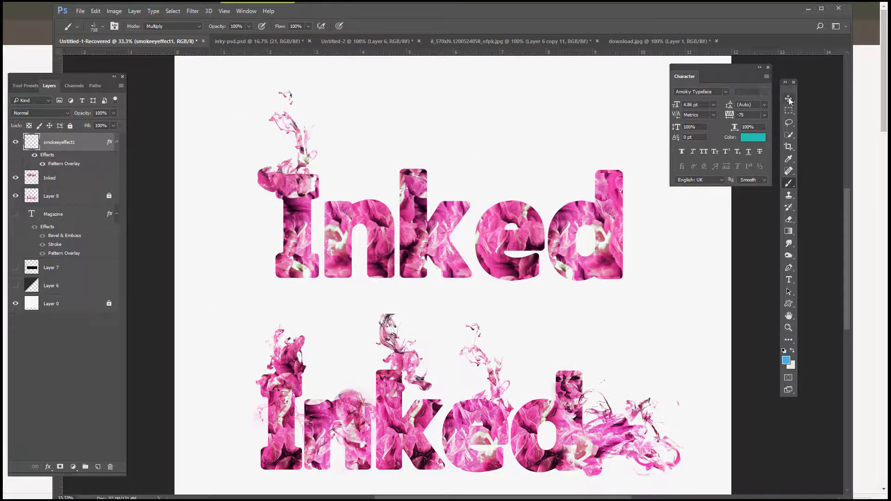
Rasterize the smokeeyeffect1 layer's style and move the smoke splash from the letter I onto the n
right_click(88, 146)
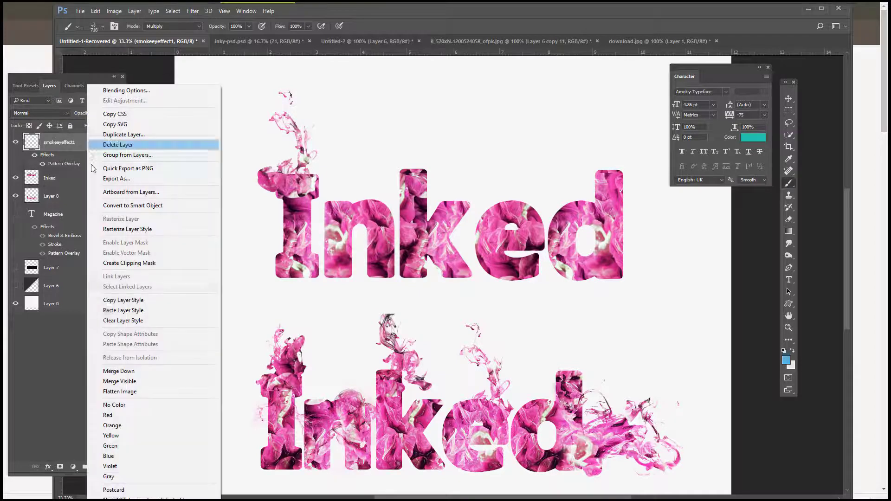
left_click(124, 229)
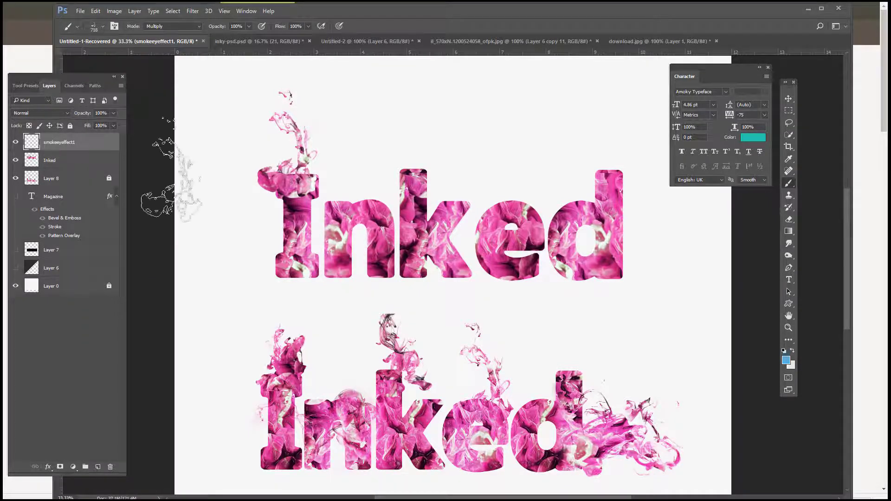
left_click(788, 98)
mouse_move(272, 186)
left_mouse_down()
mouse_move(303, 191)
mouse_move(287, 191)
left_mouse_up()
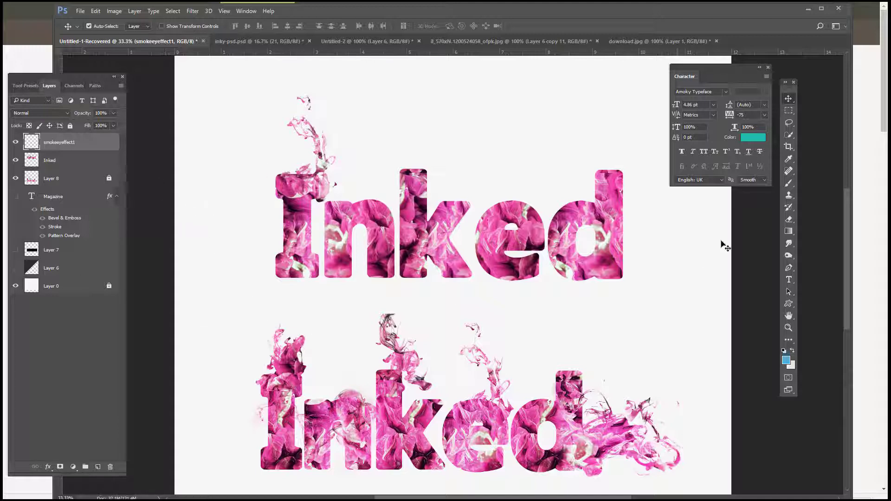
left_click(792, 219)
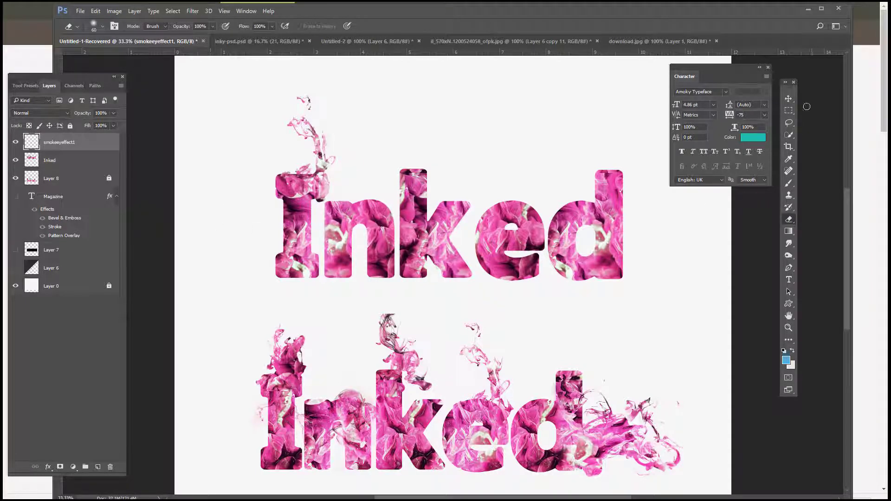
left_click(788, 99)
mouse_move(288, 192)
left_mouse_down()
mouse_move(453, 172)
mouse_move(346, 218)
mouse_move(355, 214)
mouse_move(356, 227)
left_mouse_up()
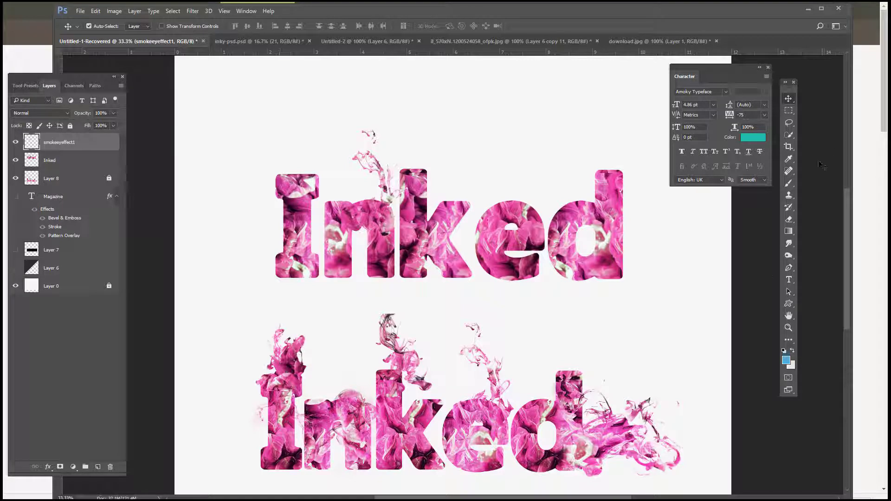
Add a new layer above smokeeyeffect1 and choose the 1772 px ink splash brush
left_click(788, 183)
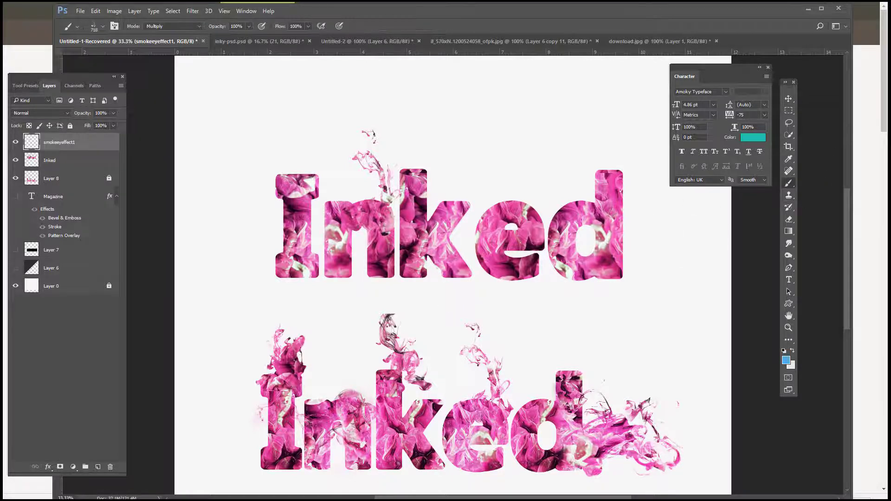
left_click(97, 466)
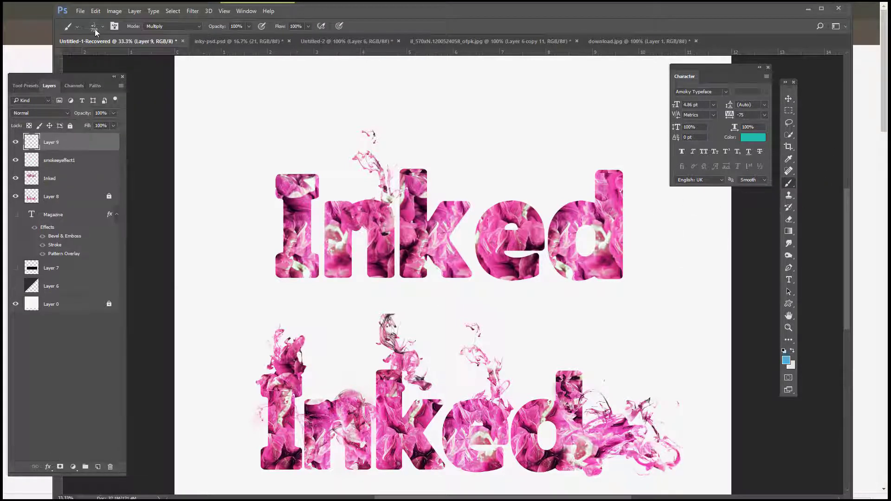
left_click(102, 27)
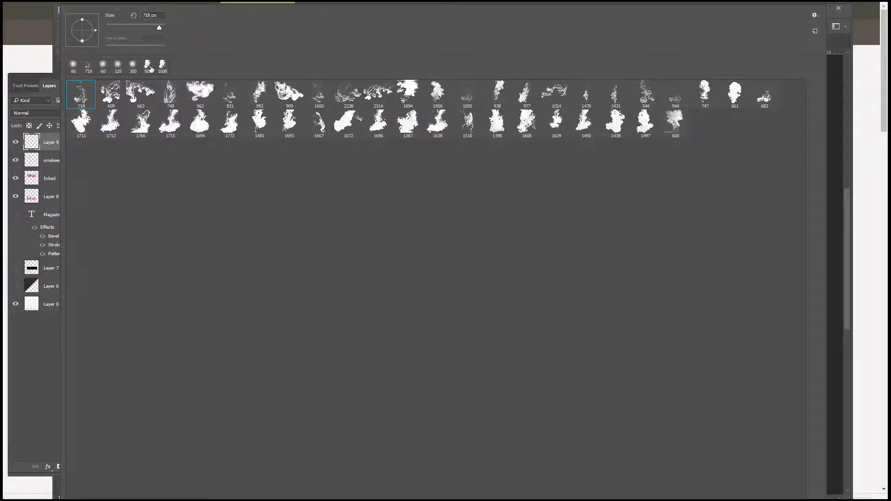
left_click(229, 123)
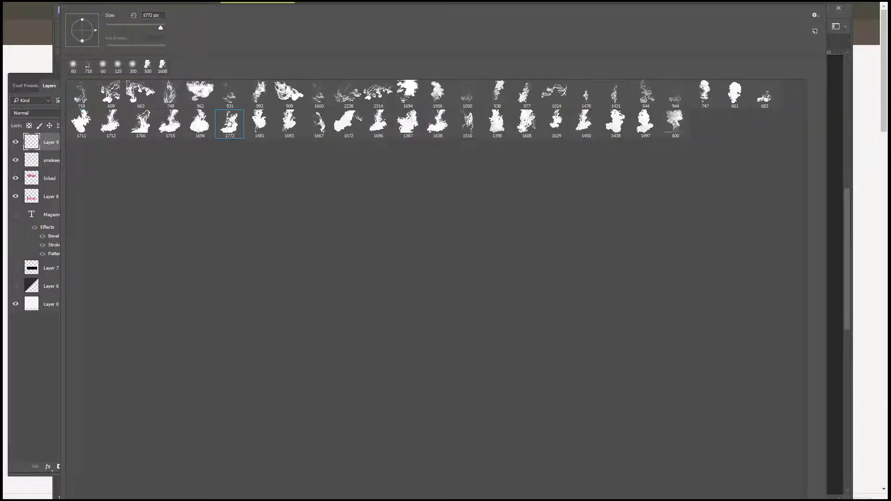
left_click(863, 149)
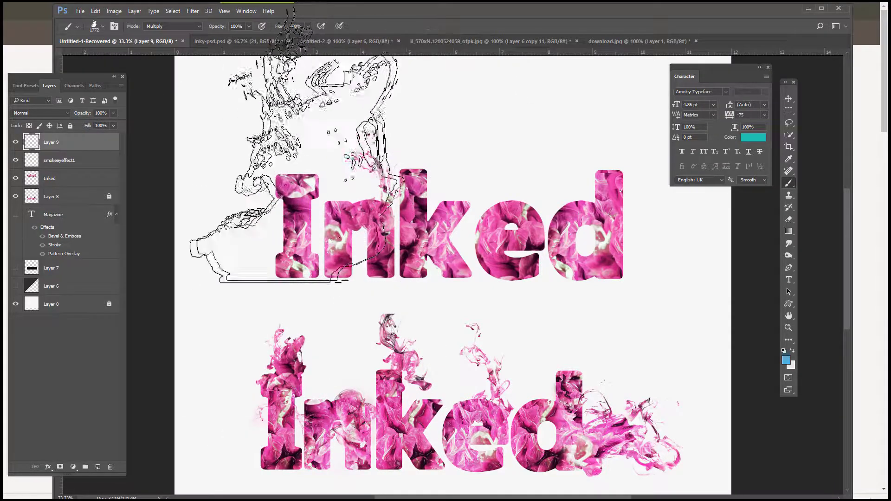
Reduce the ink splash brush size to 400 px so it fits the top of the letter I
key("bracketleft")
key("bracketleft")
key("bracketleft")
key("bracketleft")
key("bracketleft")
key("bracketleft")
key("bracketleft")
key("bracketleft")
key("bracketleft")
key("bracketleft")
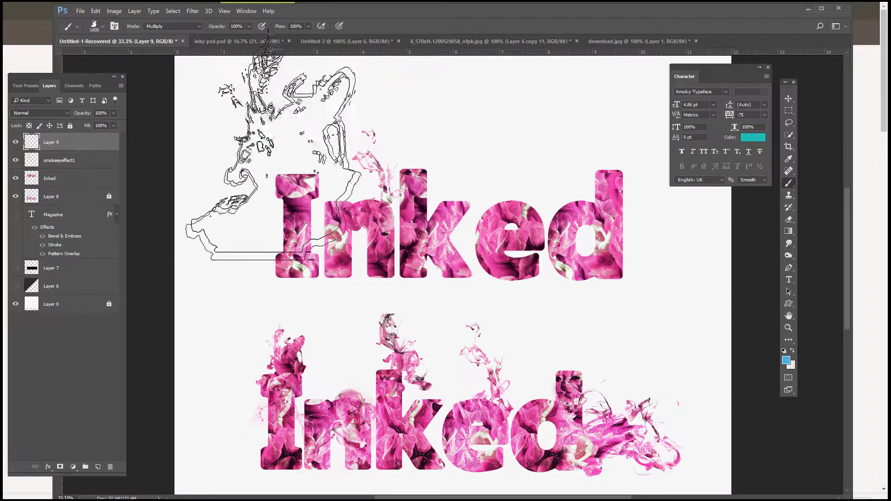
key("bracketleft")
key("bracketleft")
key("bracketleft")
key("bracketleft")
key("bracketleft")
key("bracketleft")
key("bracketleft")
key("bracketleft")
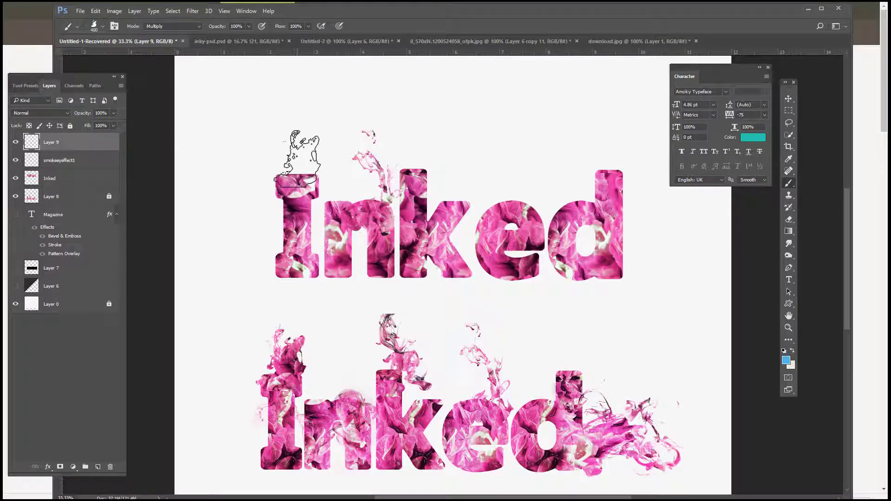
Stamp the ink splash at 500 px on top of the letter I and apply the pink Pattern Overlay at 17% scale, shifting the pattern within it
key("bracketright")
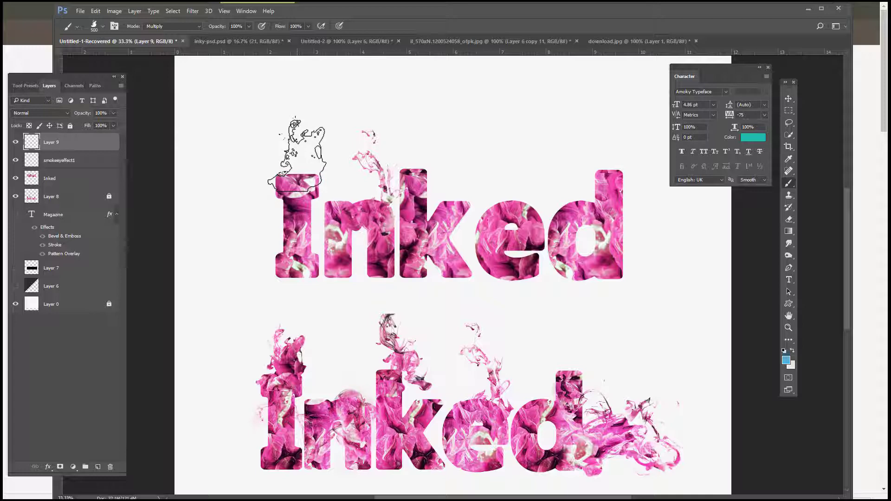
left_click(298, 155)
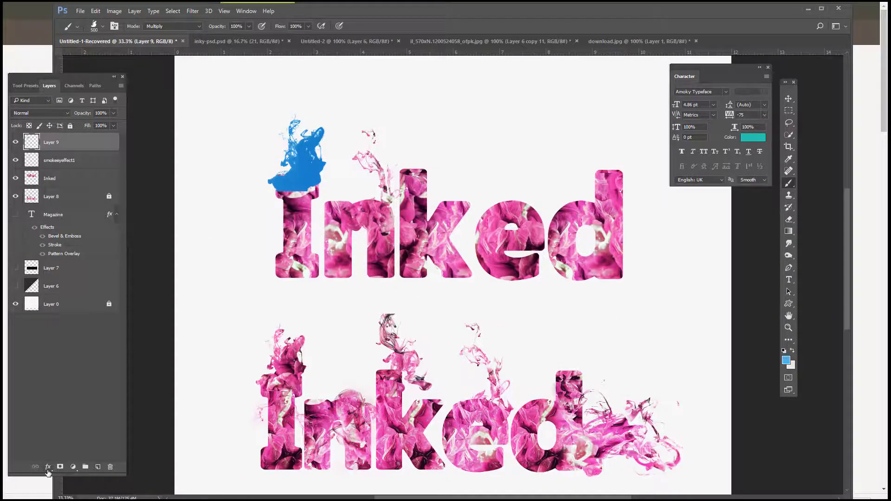
left_click(47, 467)
left_click(339, 224)
mouse_move(453, 74)
left_mouse_down()
mouse_move(457, 204)
mouse_move(547, 326)
left_mouse_up()
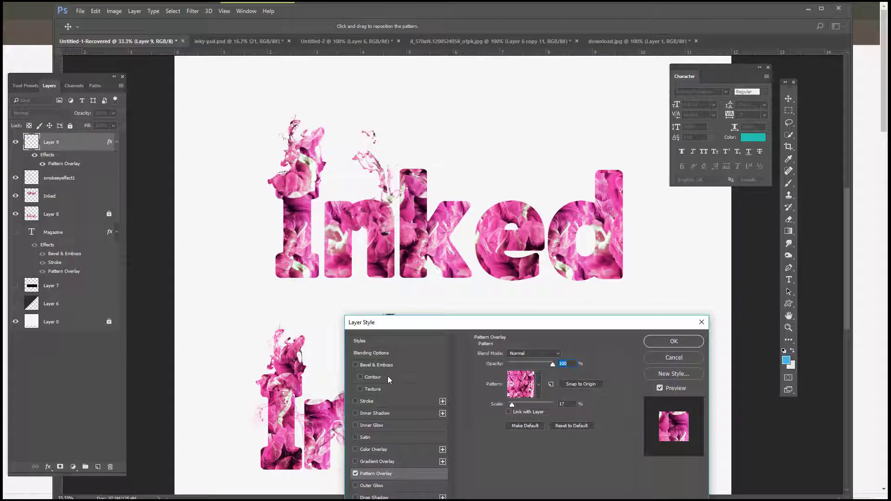
left_click_drag(292, 124, 348, 158)
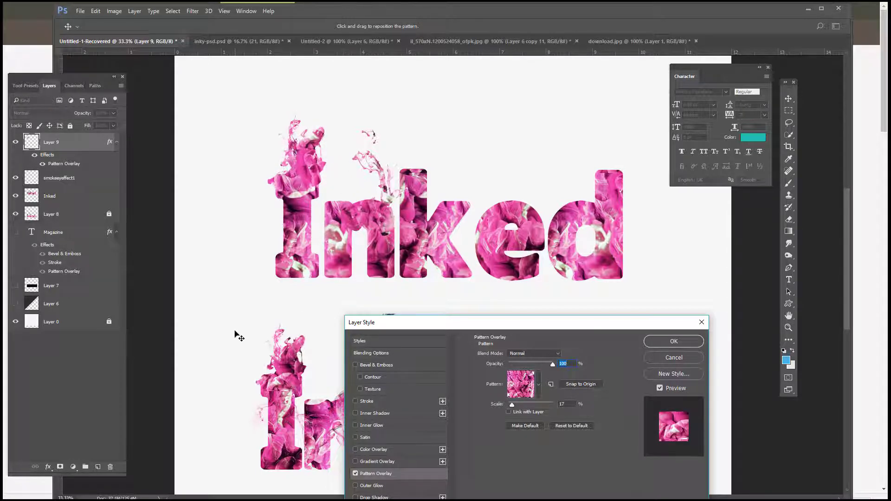
left_click(674, 342)
Rasterize the layer style of the splash on the I and ready the Eraser at 60 px
right_click(61, 143)
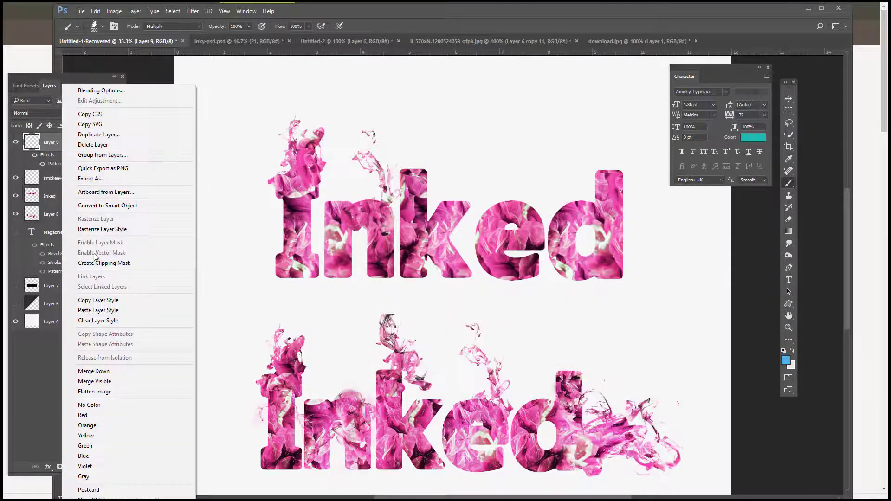
left_click(79, 233)
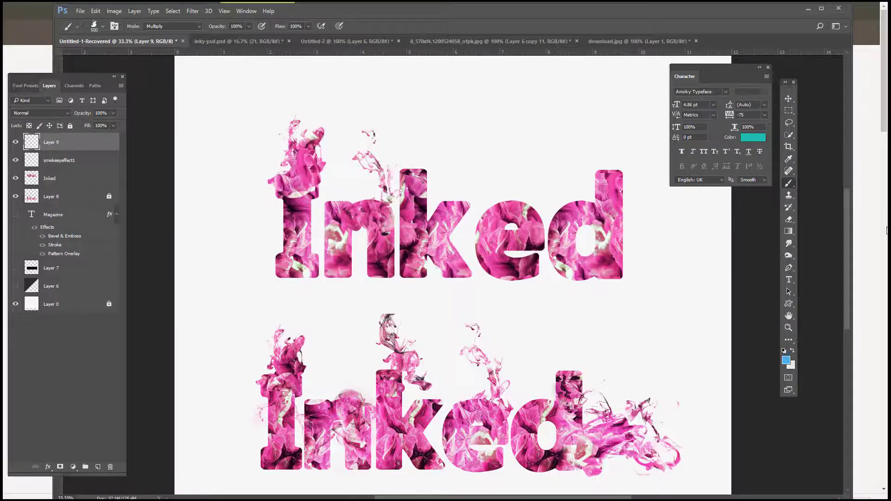
left_click(789, 219)
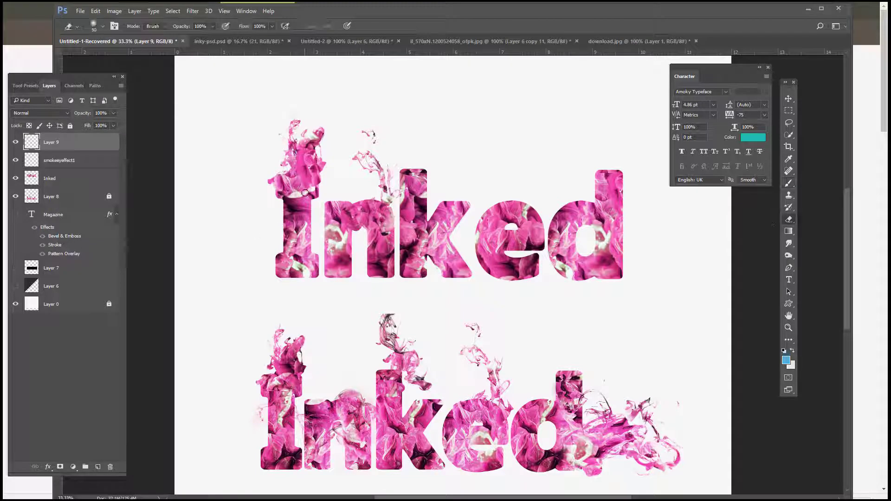
key("bracketright")
Add a new layer above the splash layer of the letter I
left_click(96, 467)
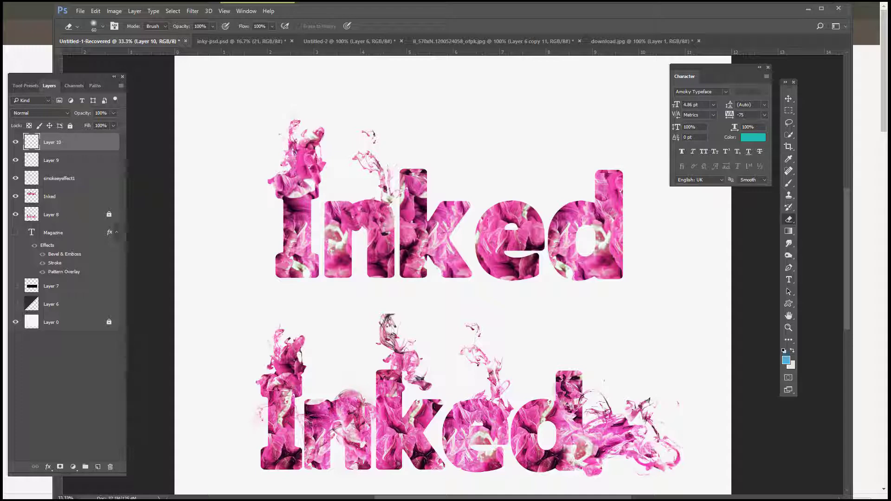
left_click(101, 28)
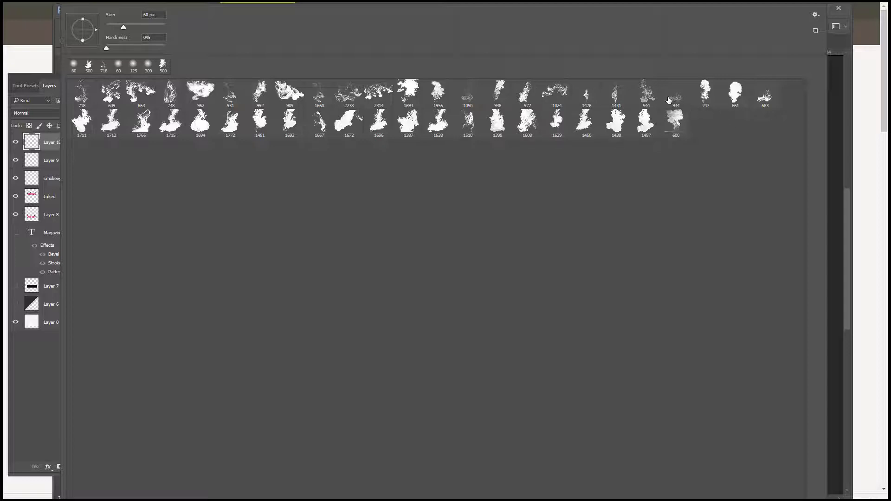
left_click(646, 96)
left_click(858, 118)
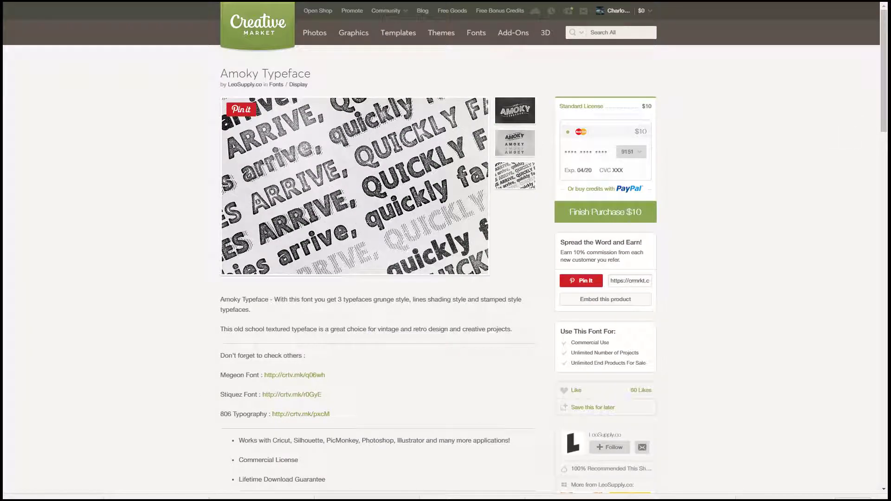
key("alt+Tab")
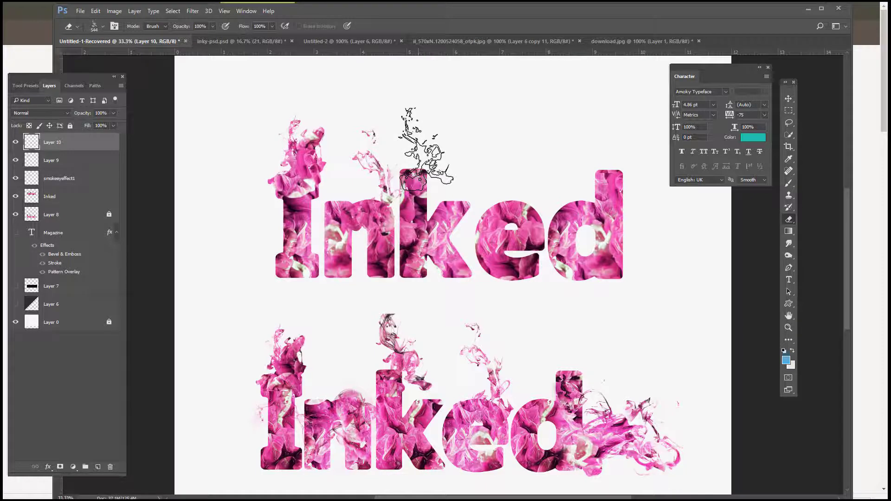
Choose the 544 px smoke tip for the Brush tool and stamp it twice over the top of the letter k
left_click(789, 183)
left_click(365, 167)
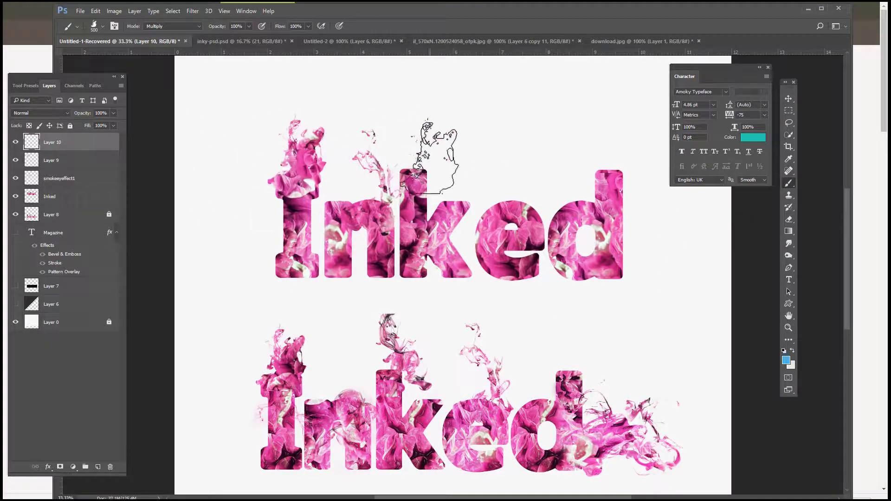
left_click(102, 27)
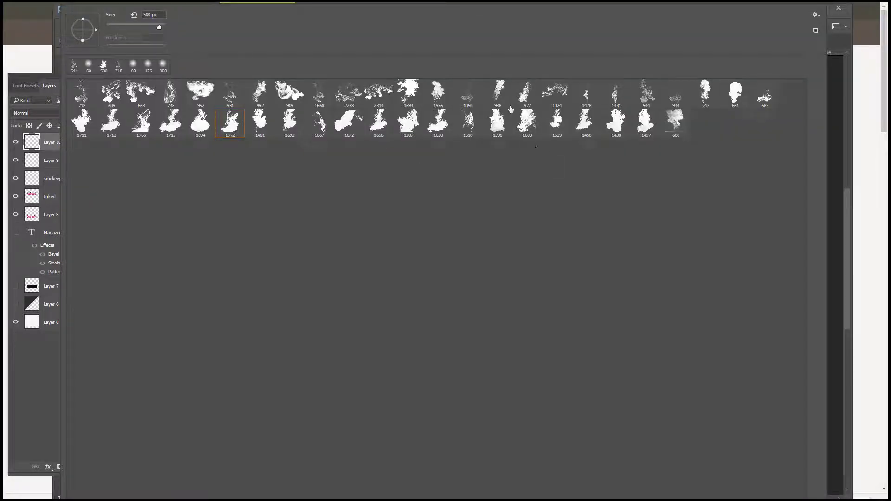
left_click(645, 93)
left_click(857, 135)
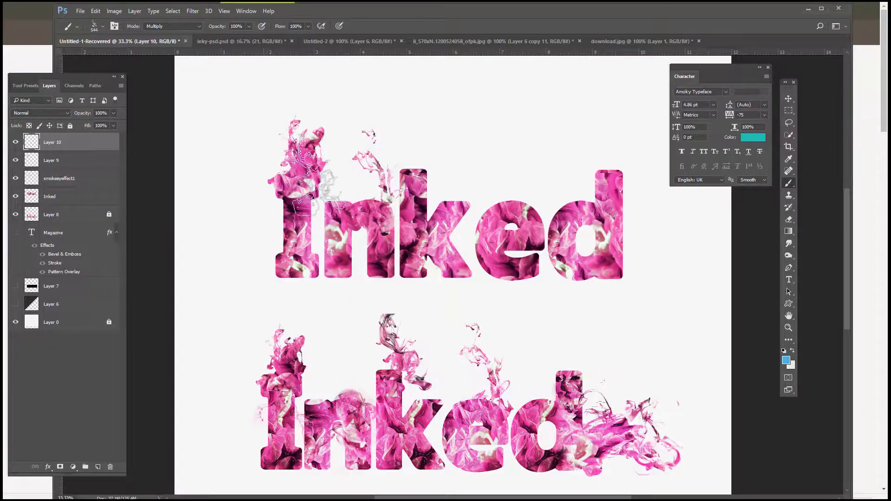
left_click(426, 143)
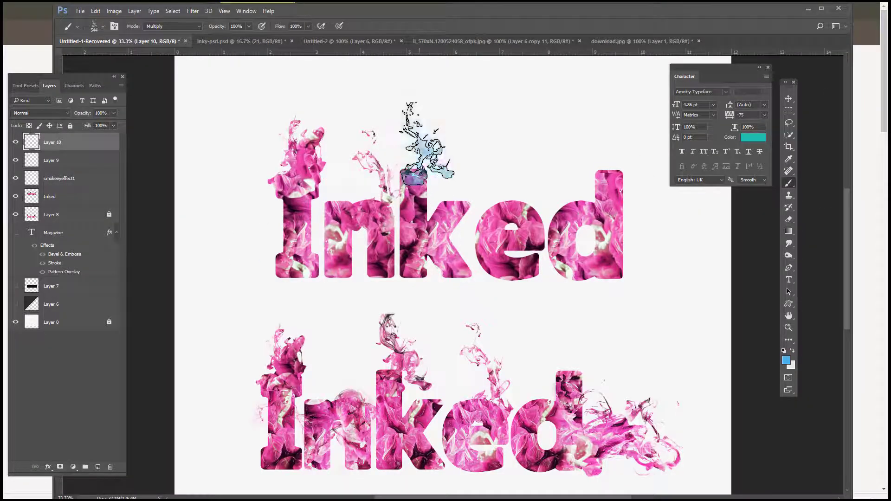
left_click(426, 143)
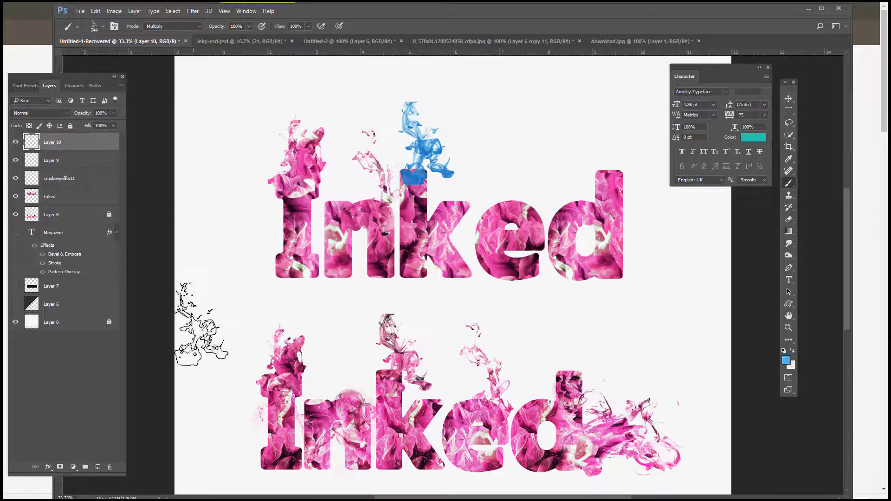
Apply a Pattern Overlay with the pink ink pattern at 17% scale to the smoke on the k, shifting the pattern within it
left_click(47, 467)
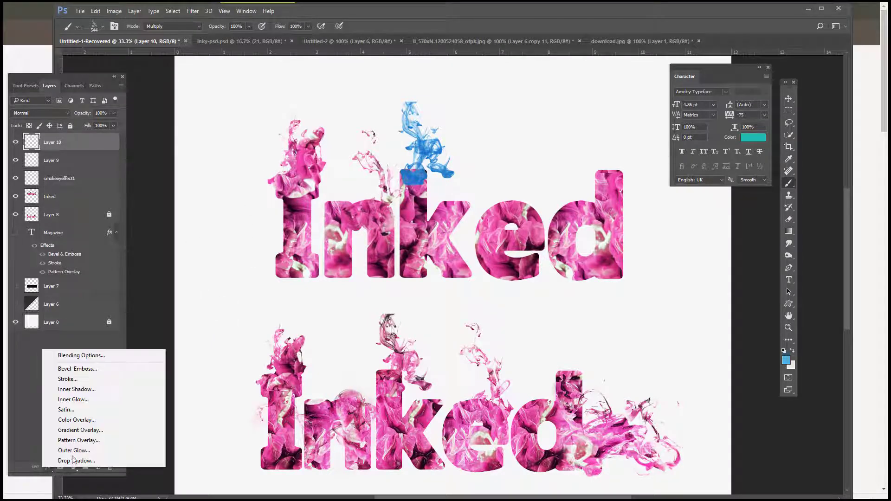
left_click(79, 450)
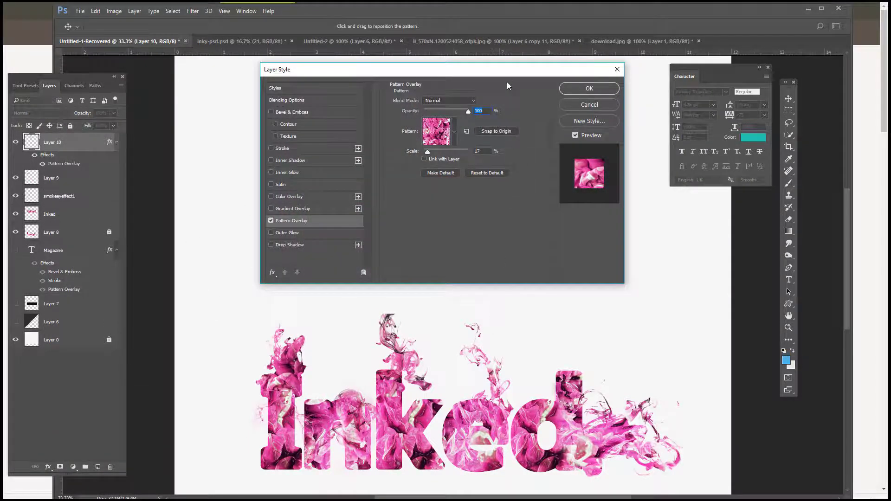
mouse_move(465, 71)
left_mouse_down()
mouse_move(198, 261)
mouse_move(177, 262)
left_mouse_up()
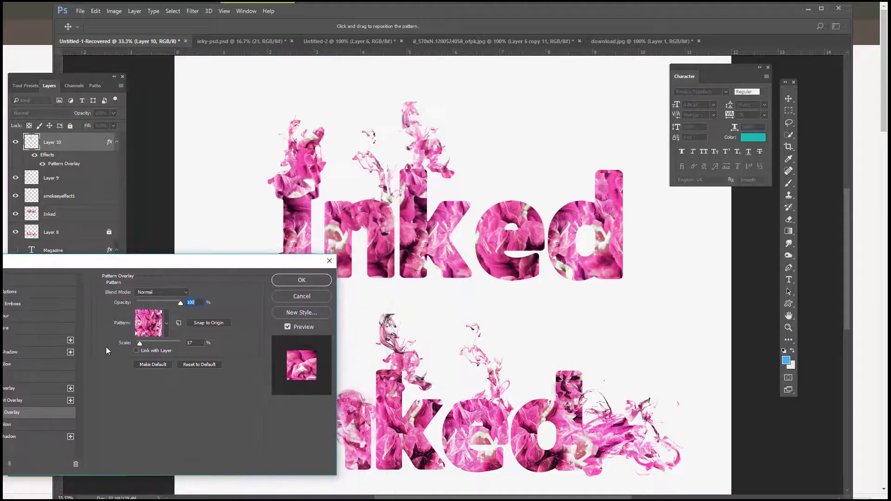
left_click(162, 331)
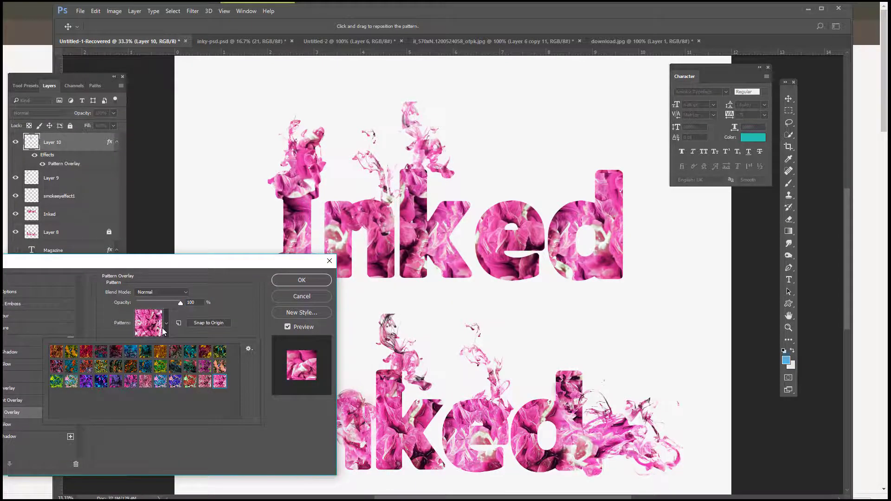
left_click(164, 331)
left_click_drag(439, 162, 397, 217)
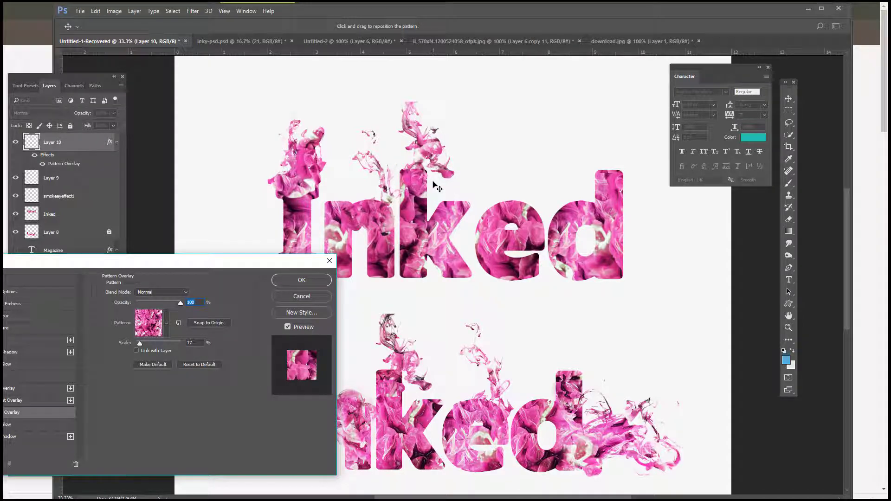
left_click_drag(434, 180, 347, 157)
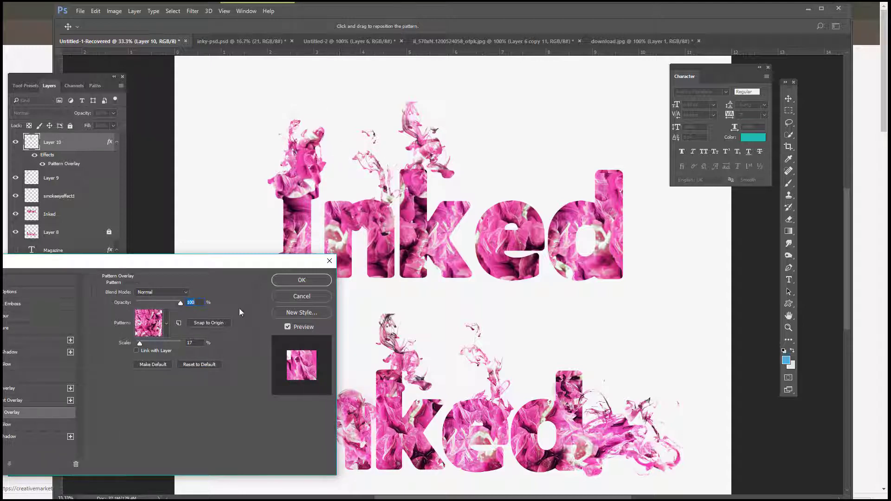
left_click(288, 281)
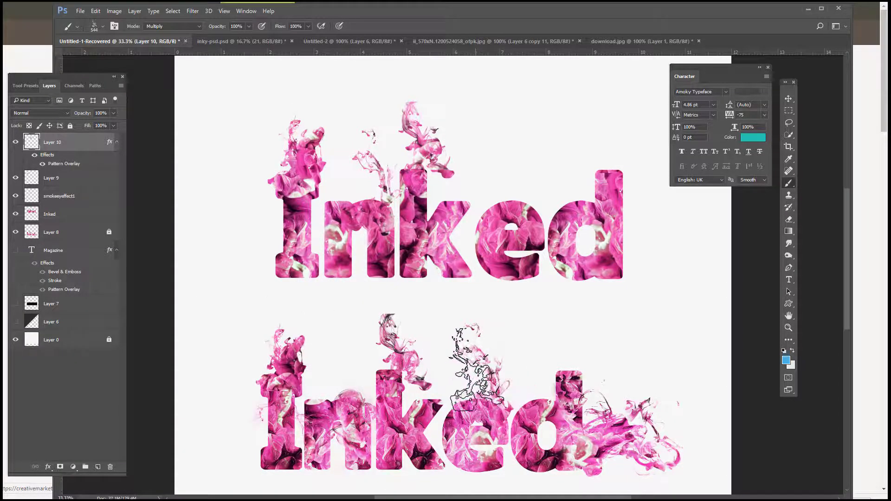
left_click(478, 370)
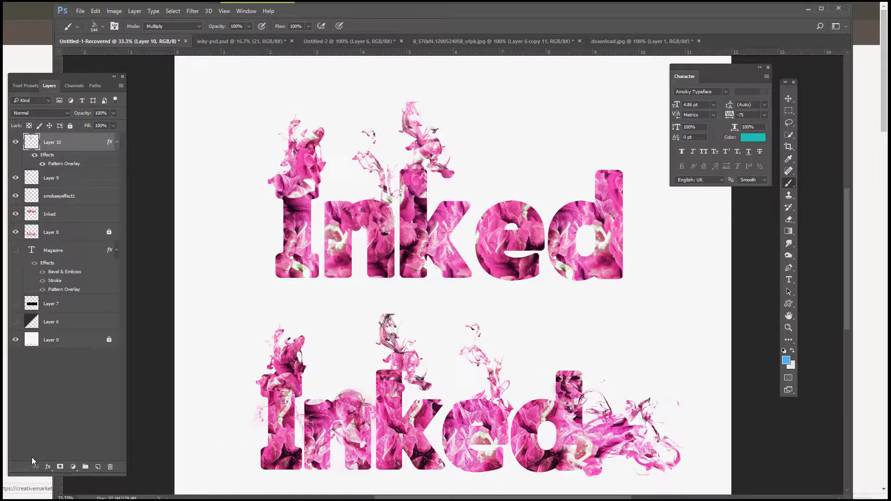
Add a new layer and stamp the 718 px smoke brush three times in place over the top of the letter e
left_click(98, 466)
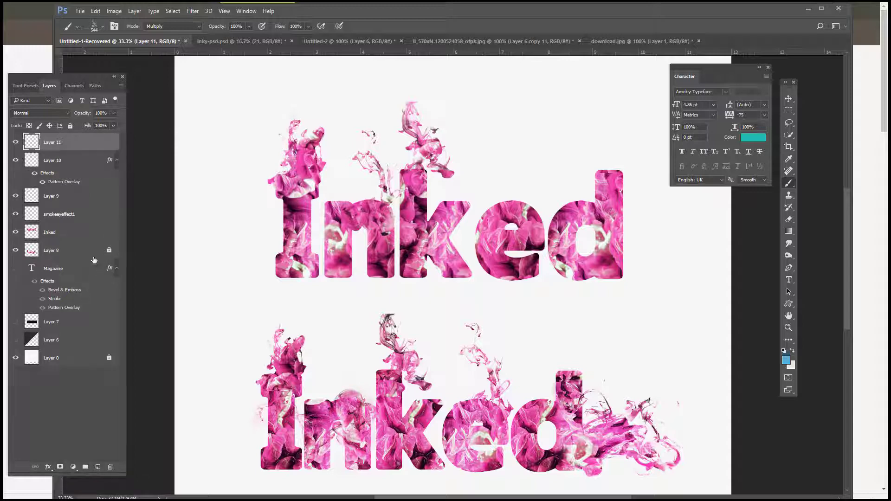
left_click(103, 28)
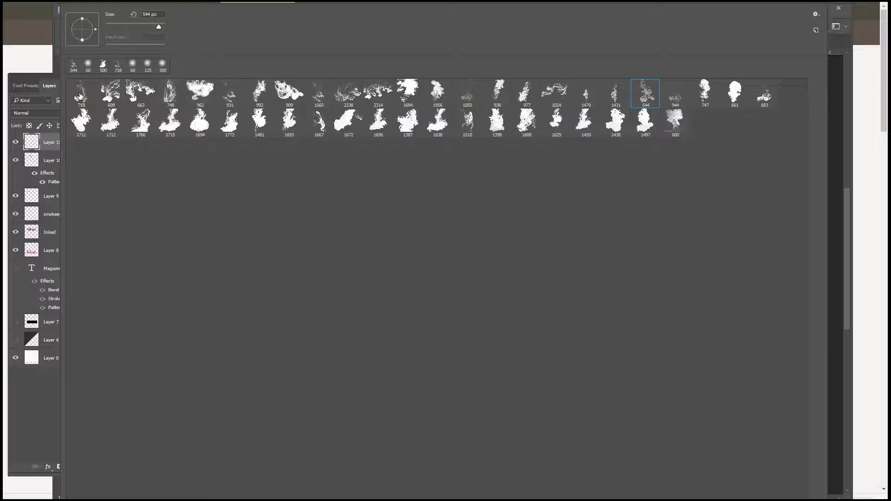
left_click(80, 97)
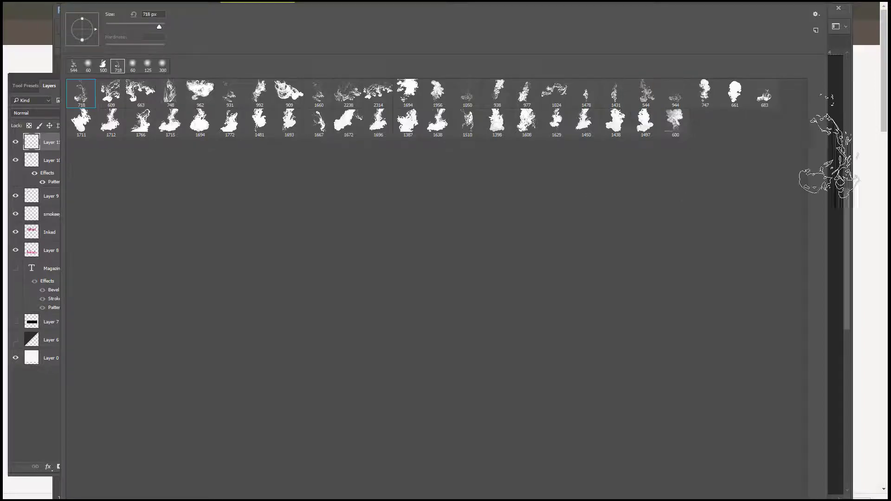
left_click(824, 160)
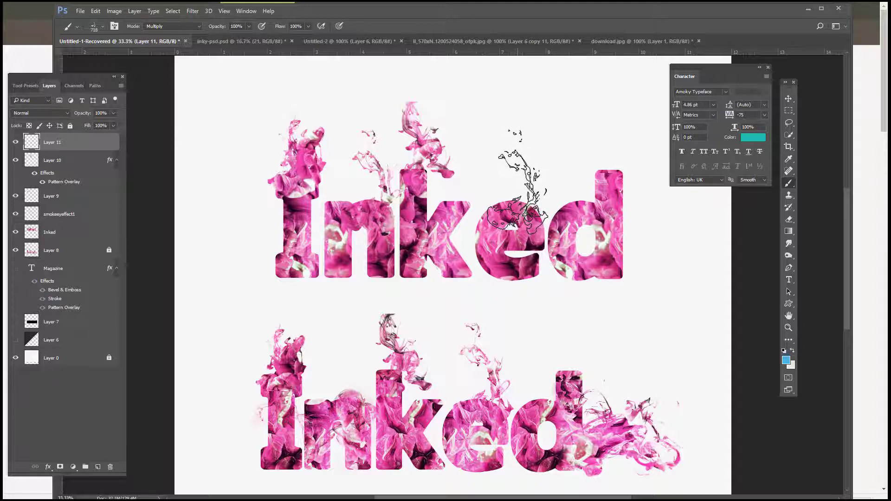
left_click(517, 181)
left_click(518, 181)
left_click(517, 181)
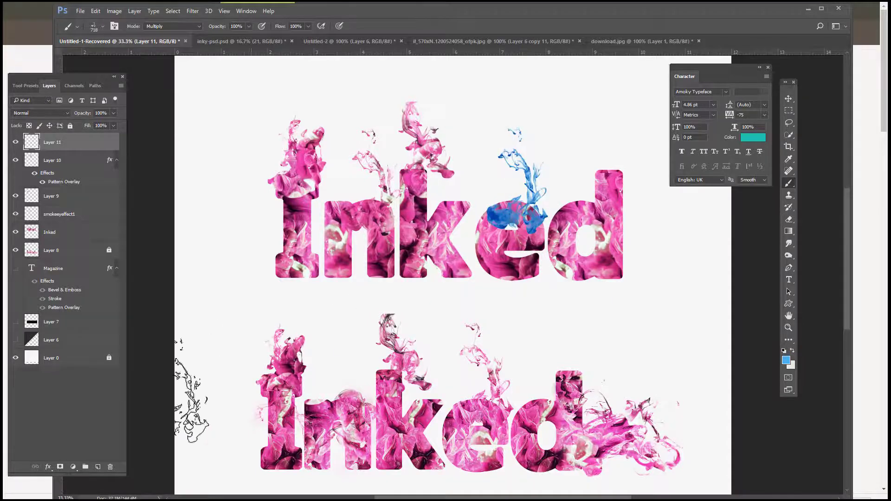
Apply a Pattern Overlay with the pink ink pattern at 17% scale to the smoke on the e, shifting the pattern within it
left_click(48, 467)
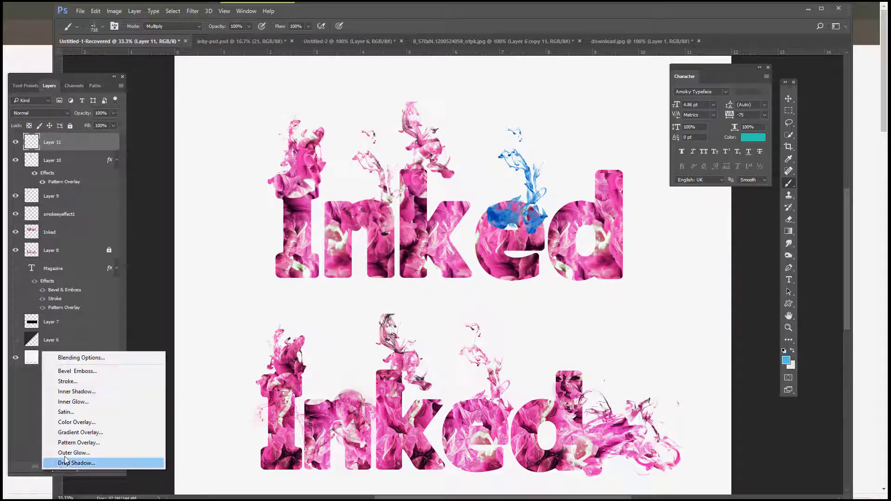
left_click(60, 442)
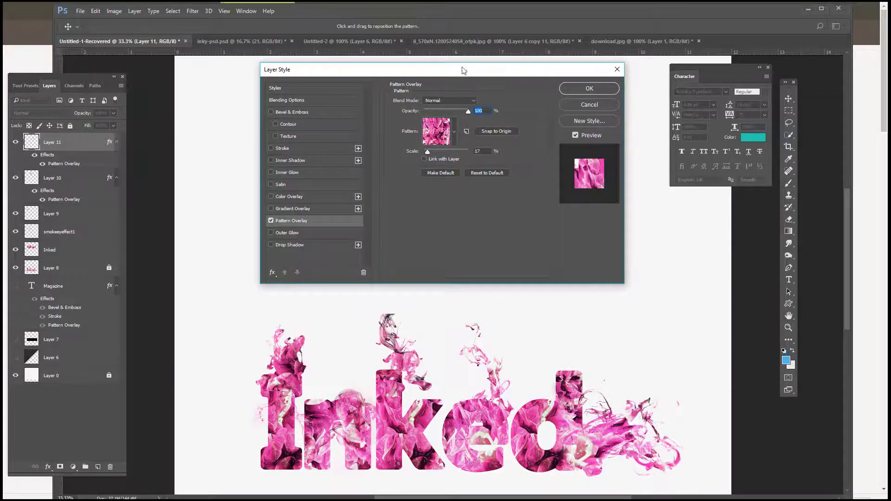
mouse_move(463, 71)
left_mouse_down()
mouse_move(246, 188)
mouse_move(139, 281)
left_mouse_up()
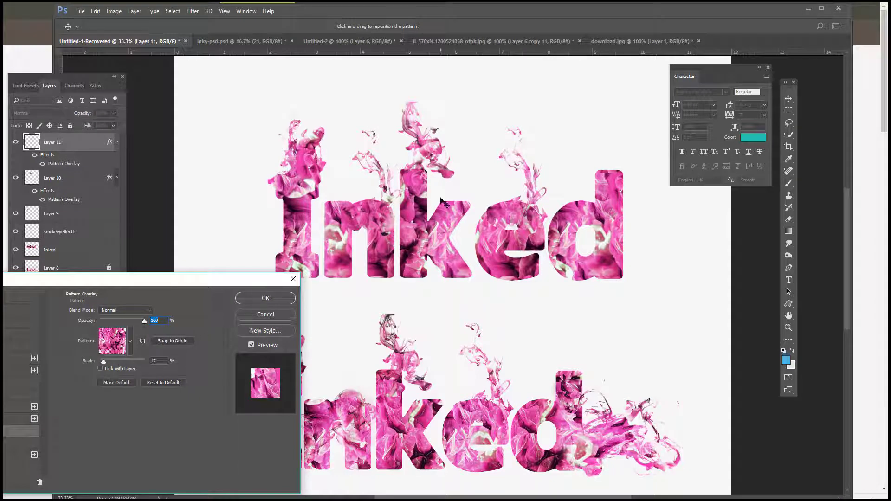
mouse_move(513, 213)
left_mouse_down()
mouse_move(523, 212)
mouse_move(493, 238)
mouse_move(454, 251)
left_mouse_up()
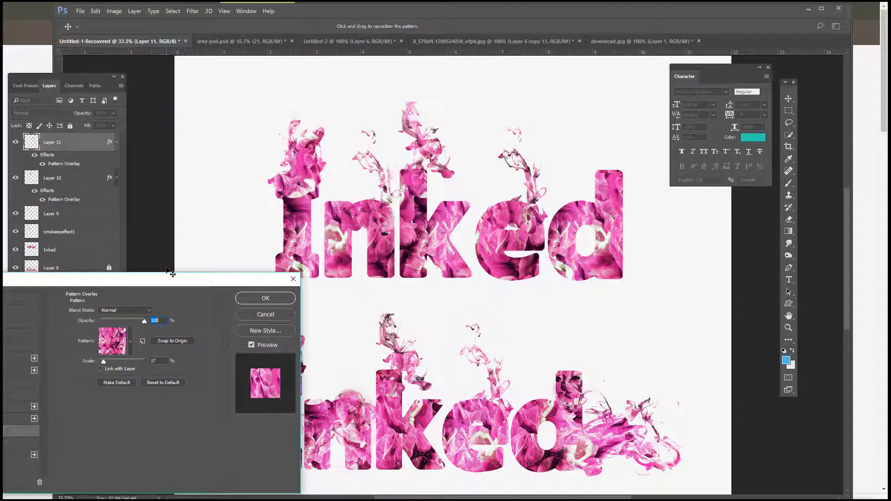
left_click(254, 298)
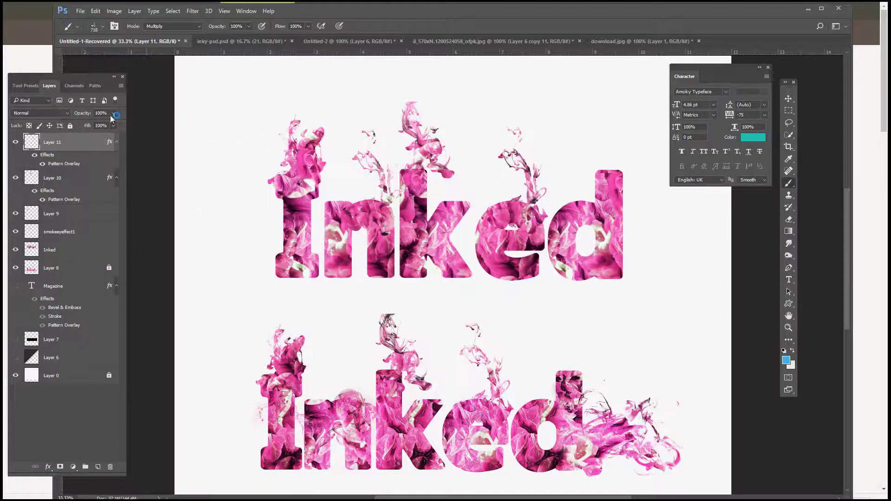
Nudge the smoke on the letter e slightly up and to the right with the Move tool
left_click(789, 98)
mouse_move(503, 213)
left_mouse_down()
mouse_move(517, 209)
mouse_move(506, 201)
mouse_move(506, 209)
left_mouse_up()
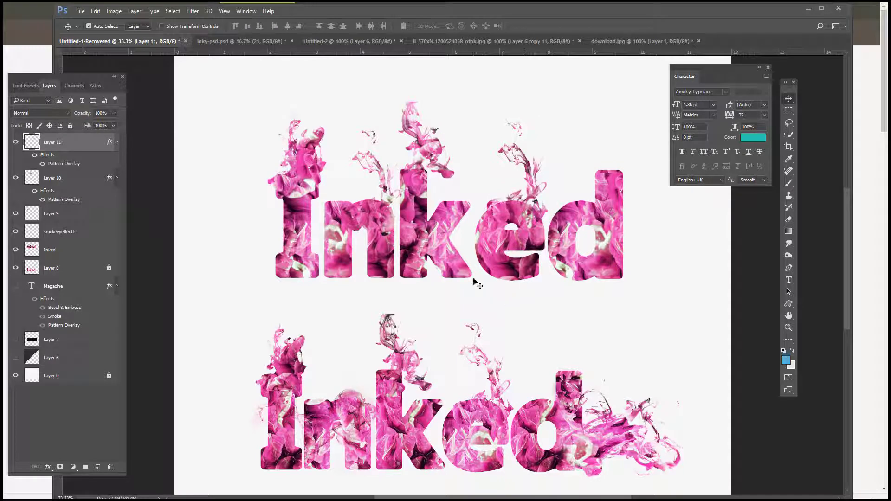
Undo the last nudge of the smoke on the letter e and rasterize the layer style of its layer, Layer 11
key("ctrl+z")
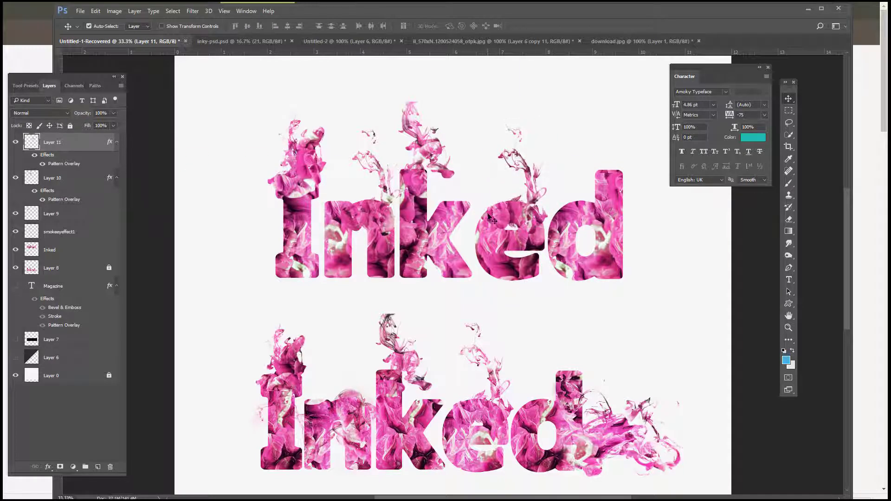
right_click(515, 223)
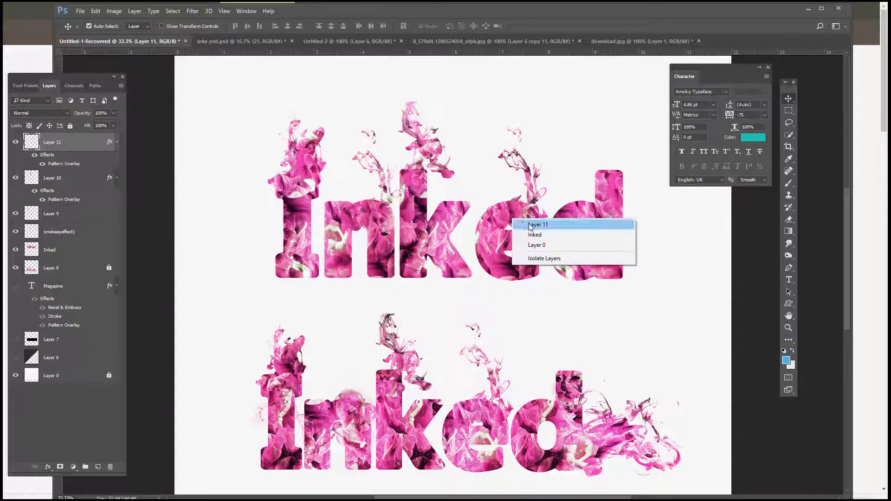
left_click(530, 227)
right_click(92, 142)
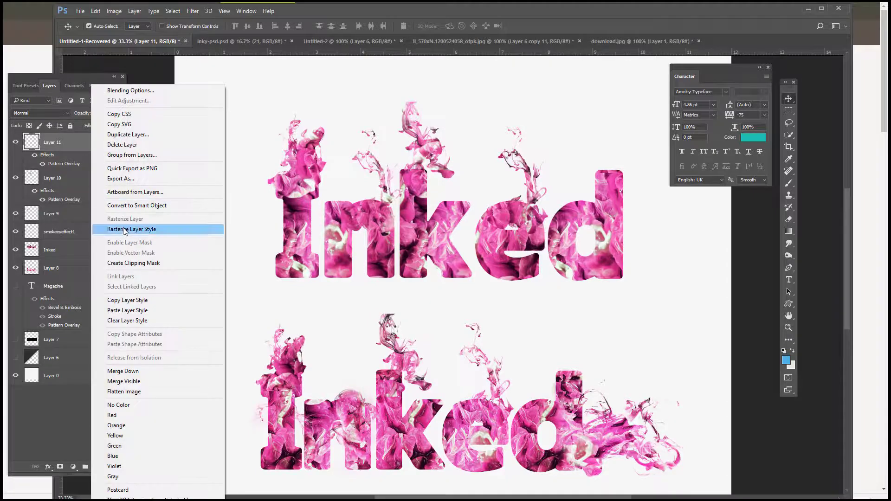
left_click(186, 229)
Try to shift the smoke on the letter e slightly upward
mouse_move(515, 214)
left_mouse_down()
mouse_move(528, 180)
mouse_move(516, 199)
mouse_move(523, 224)
mouse_move(524, 214)
left_mouse_up()
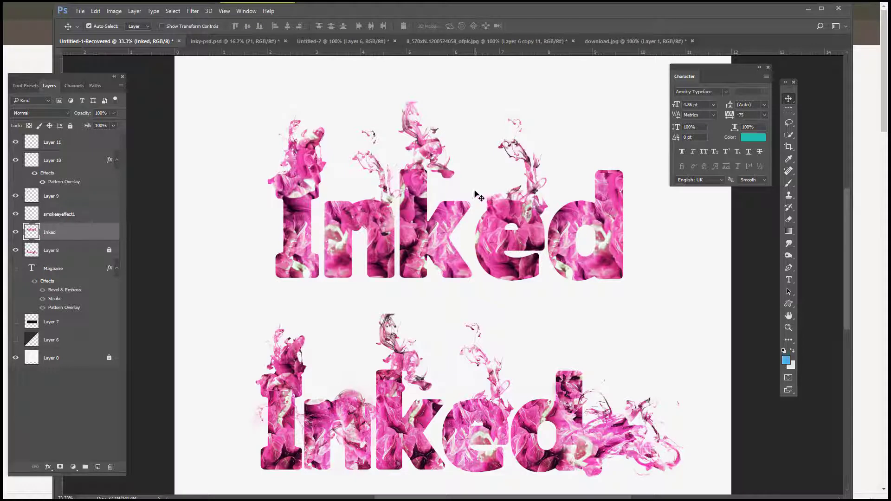
key("Up")
key("Up")
key("Up")
key("Up")
key("Up")
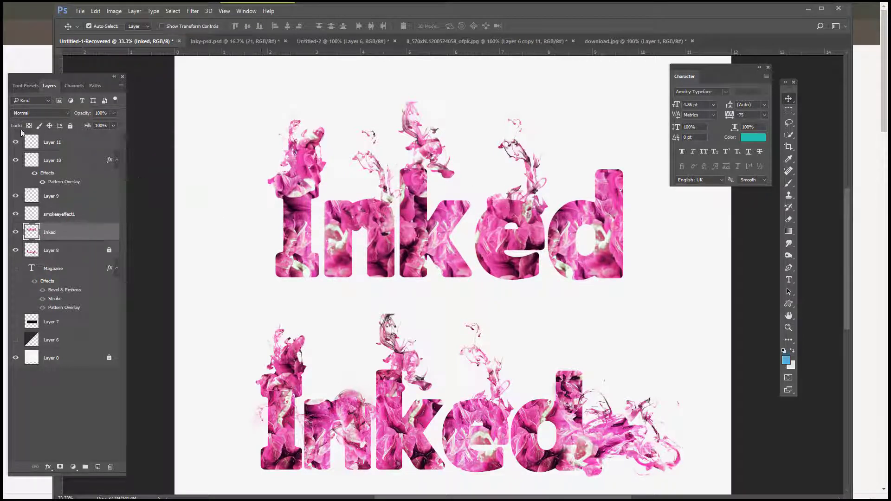
Select Layer 11 and nudge the smoke on the letter e down and slightly to the left
left_click(45, 144)
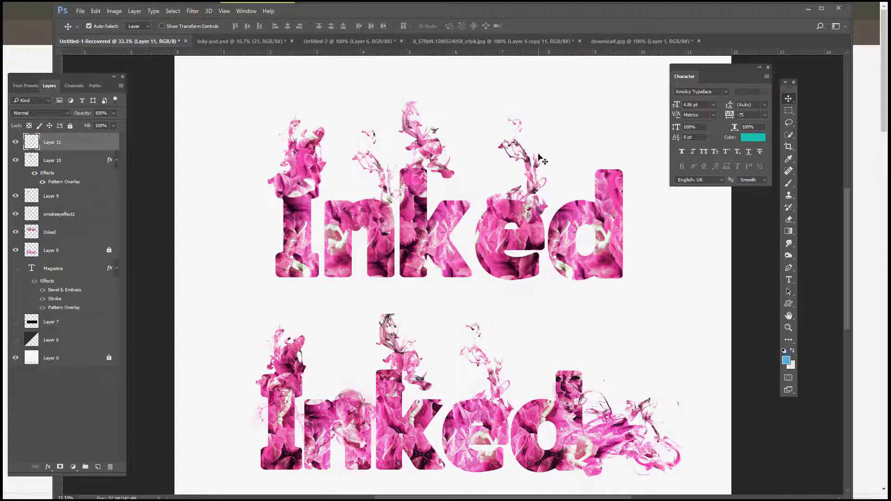
key("shift+Down")
key("shift+Down")
key("shift+Down")
key("shift+Down")
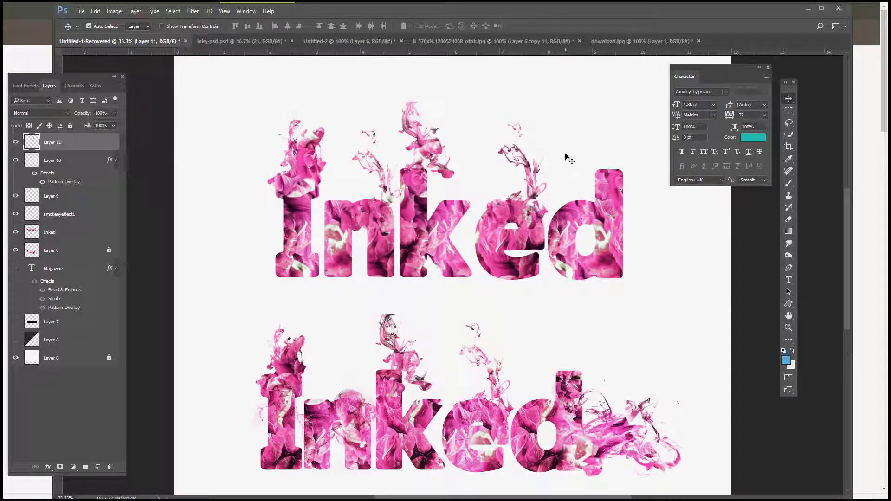
key("shift+Down")
key("shift+Down")
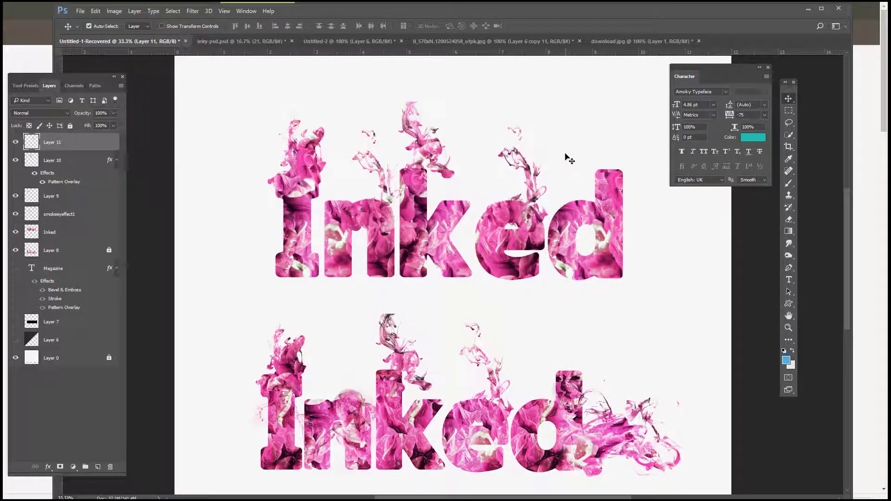
key("shift+Down")
key("shift+Down")
key("shift+Down")
key("shift+Down")
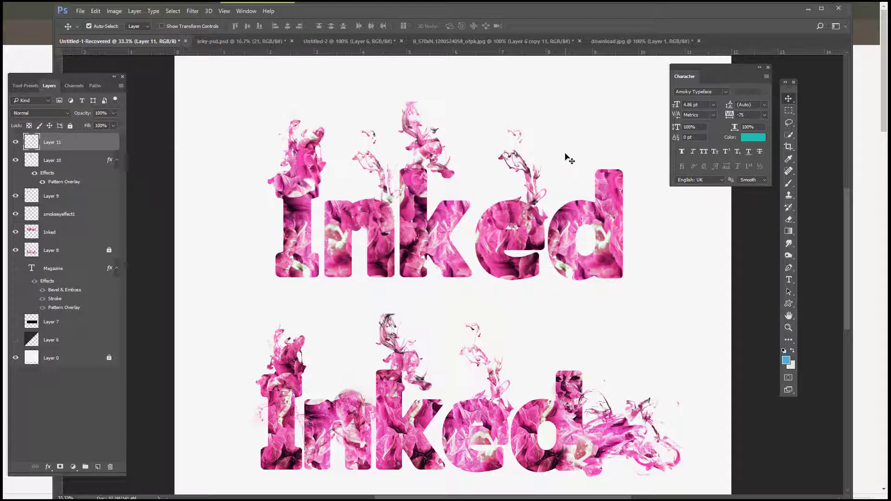
key("Down")
key("shift+Left")
key("shift+Left")
key("shift+Left")
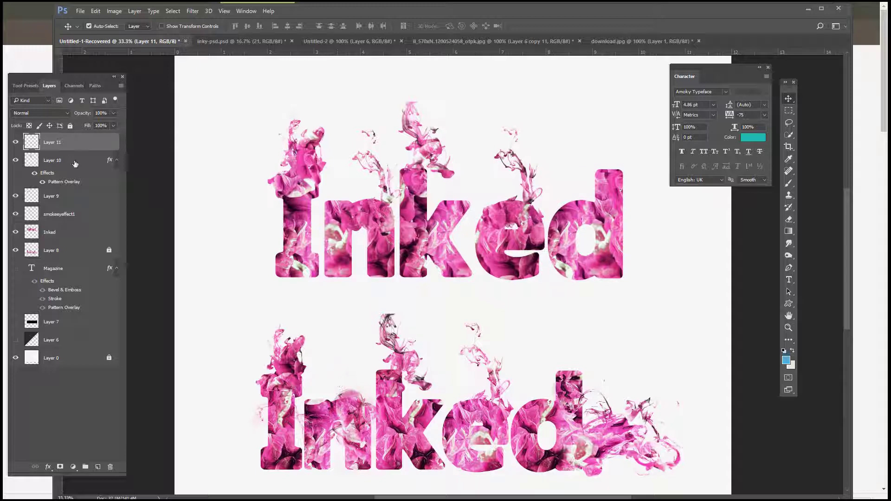
Append the Basic Brushes set to the brush presets and give the Eraser a soft round 50 px tip
left_click(791, 222)
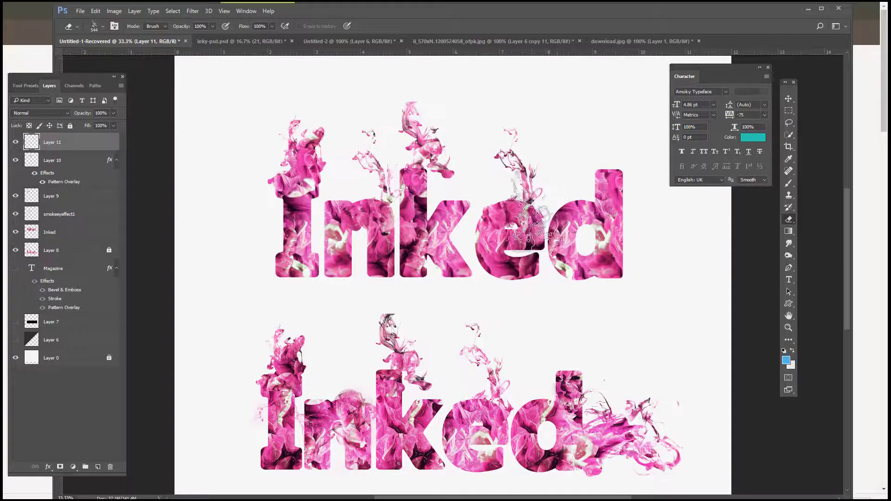
left_click(99, 26)
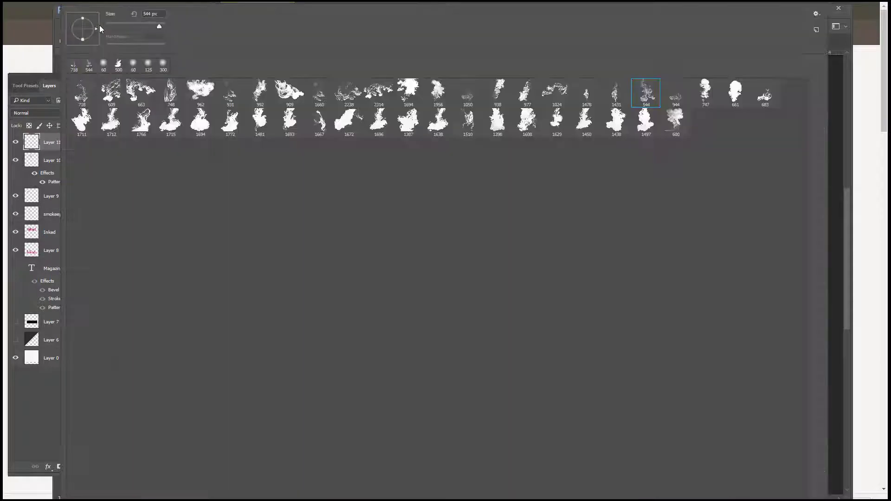
left_click(817, 14)
left_click(826, 195)
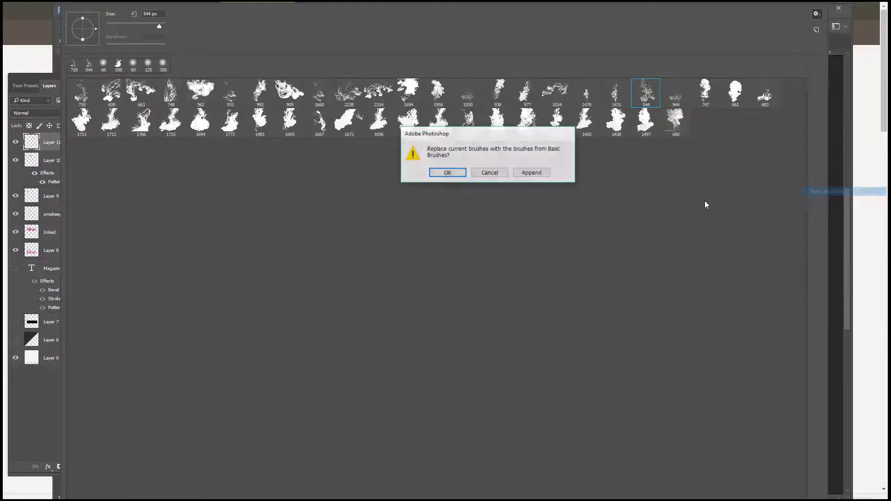
left_click(524, 174)
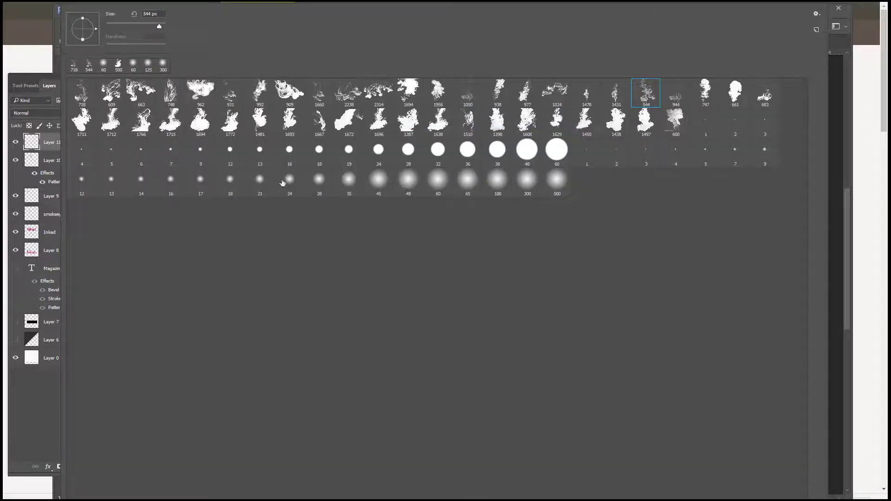
left_click(284, 181)
key("Return")
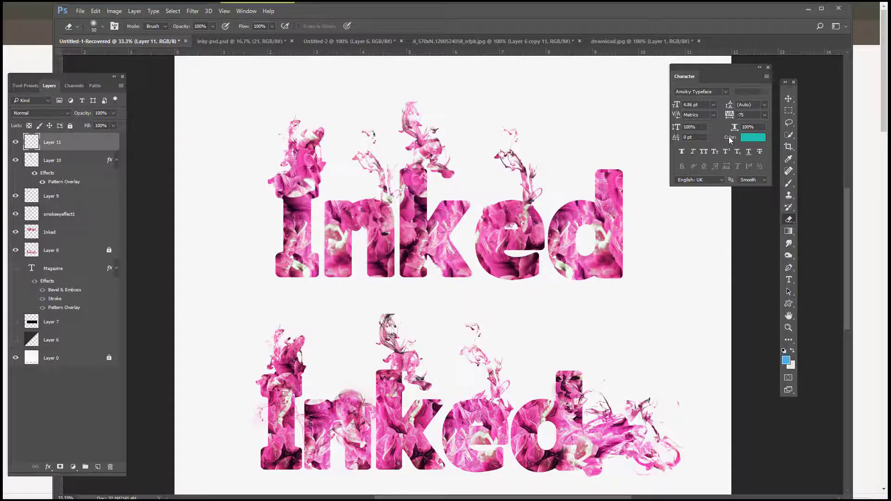
Rotate the smoke on the letter e about 22° counterclockwise with Free Transform and reposition it over the top of the letter
left_click(788, 98)
left_click_drag(529, 189, 535, 192)
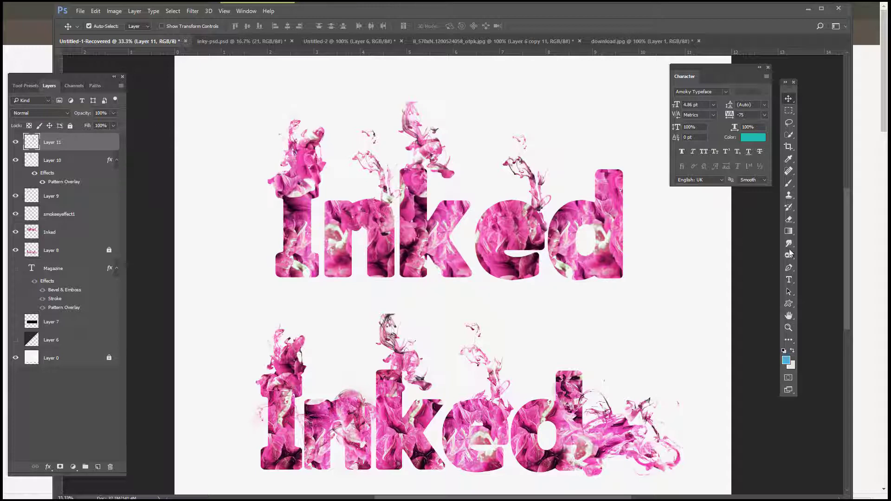
left_click(789, 219)
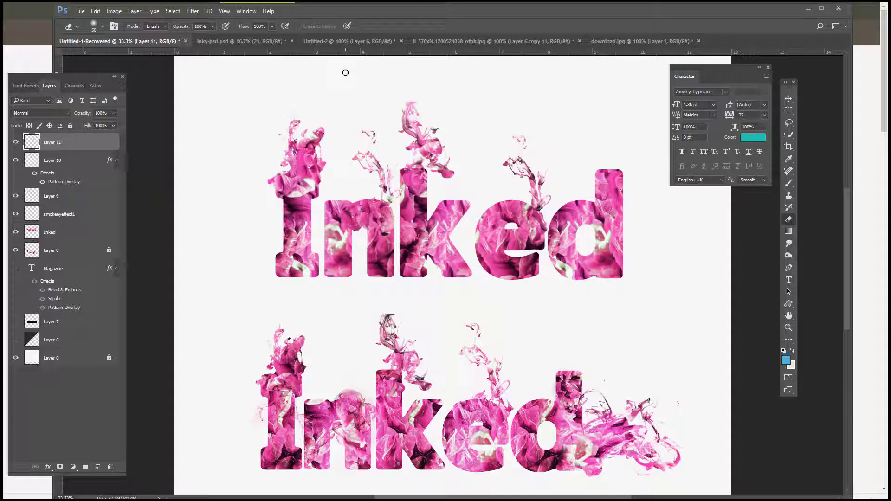
key("ctrl+t")
left_click_drag(457, 134, 439, 159)
left_click_drag(534, 194, 516, 200)
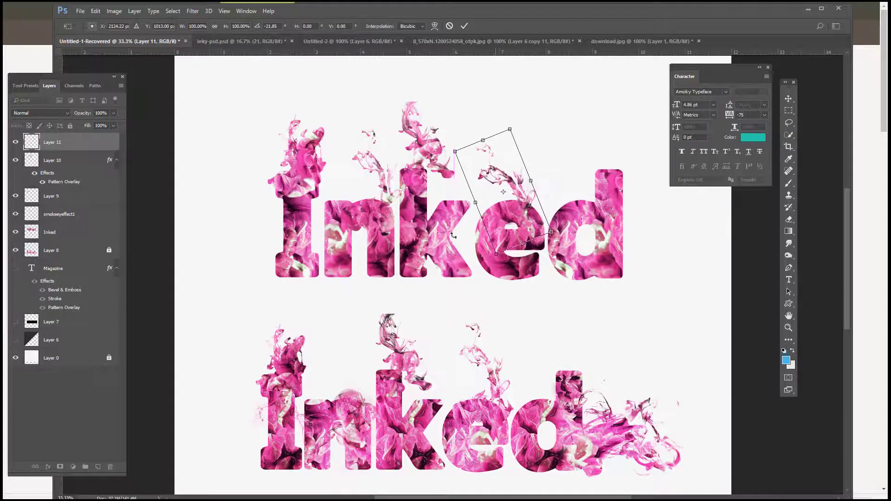
key("Return")
key("e")
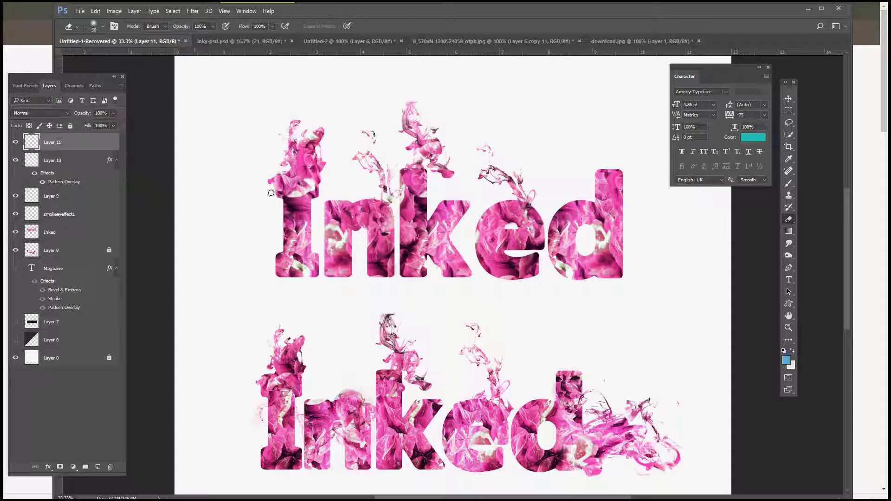
Nudge the smoke on the letter e slightly to the right with the Move tool and switch to the Eraser
left_click(788, 98)
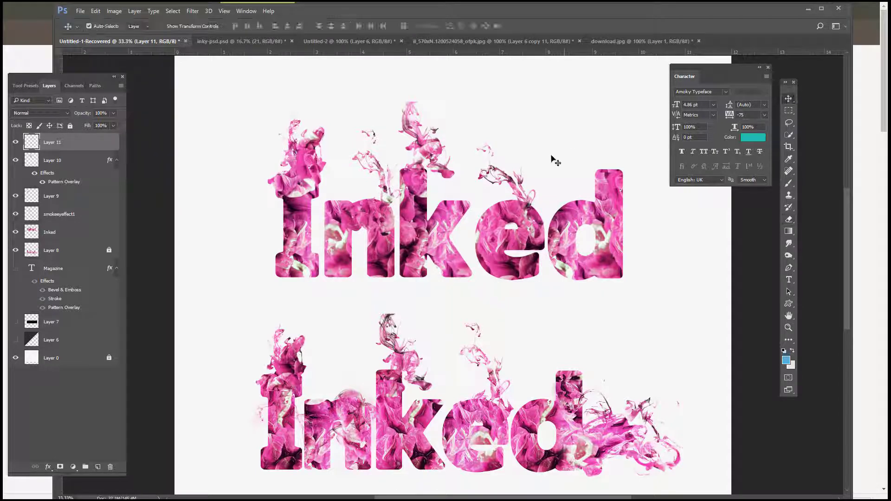
key("Right")
key("Right")
key("Right")
key("Right")
key("Right")
key("Right")
key("Right")
key("Right")
key("Right")
key("Right")
key("Right")
key("Right")
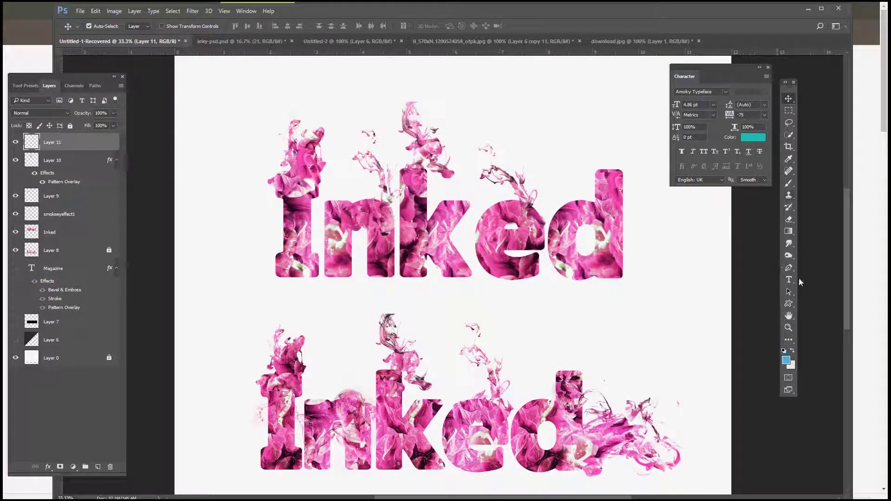
left_click(789, 219)
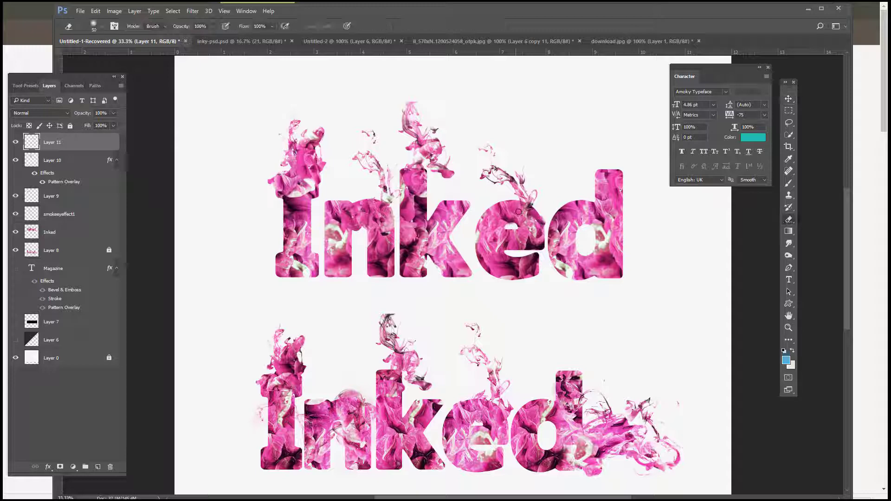
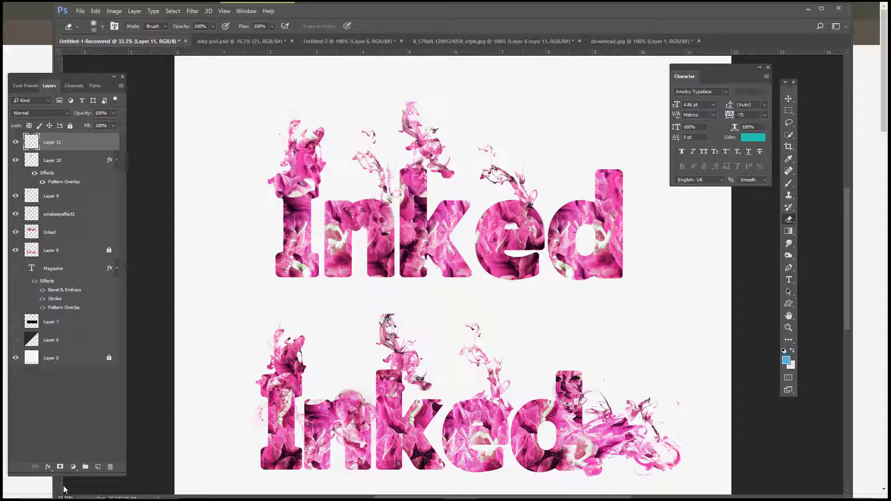
Add a new layer above Layer 11 for the smoke on the letter d
left_click(98, 467)
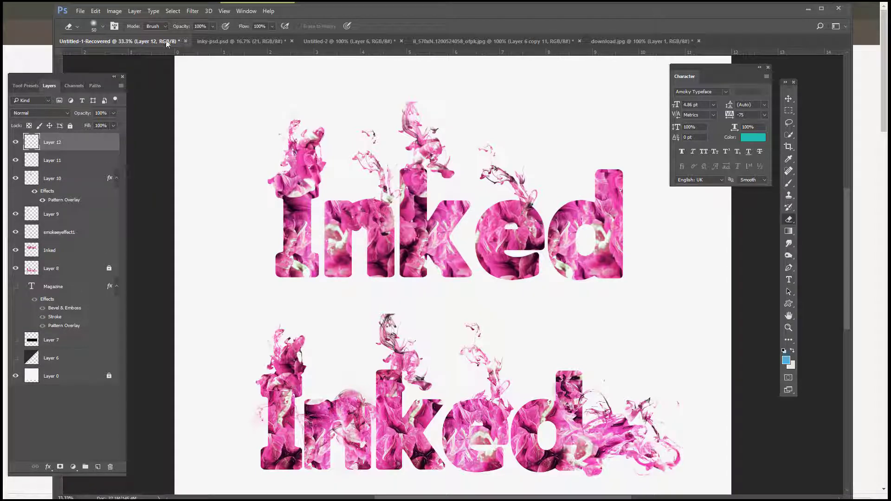
left_click(102, 26)
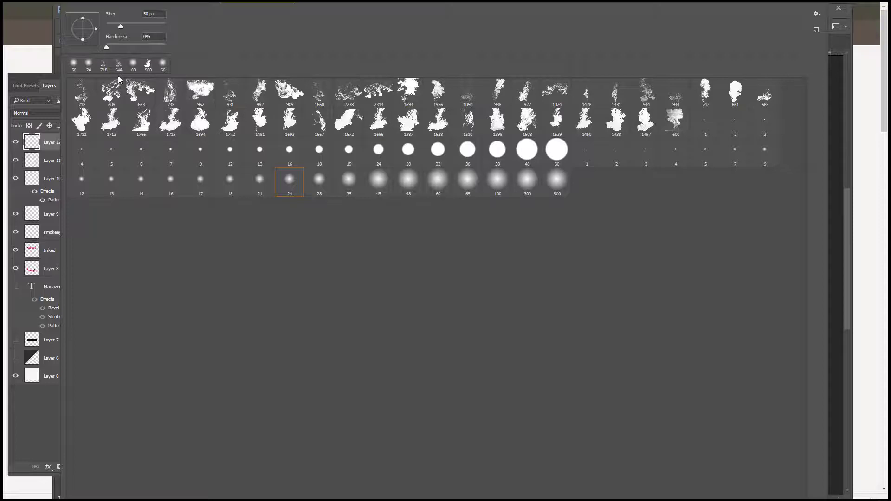
left_click(132, 95)
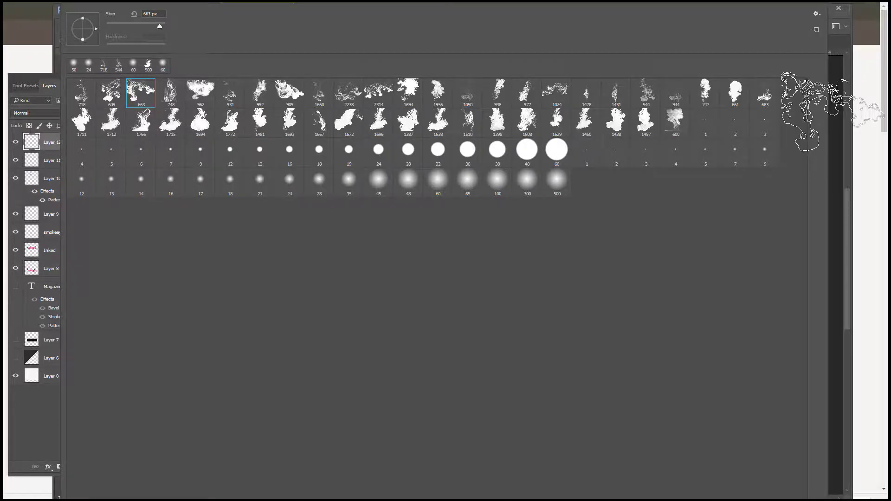
left_click(833, 109)
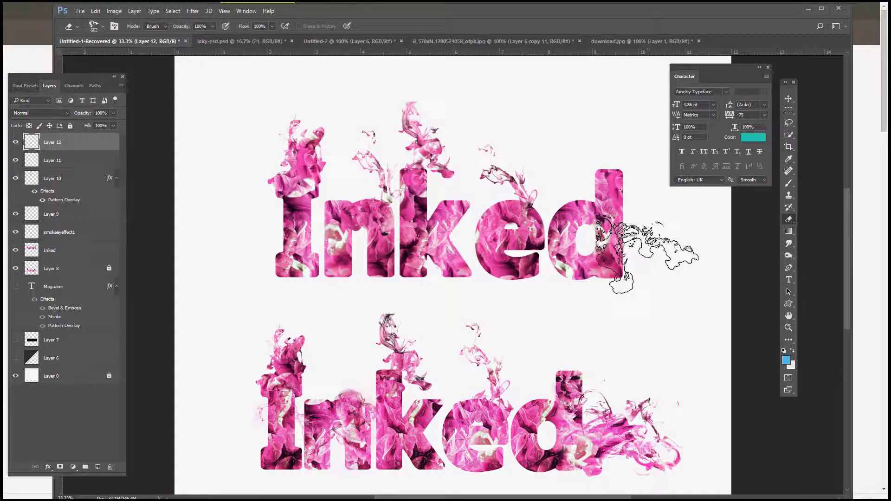
key("bracketright")
key("bracketright")
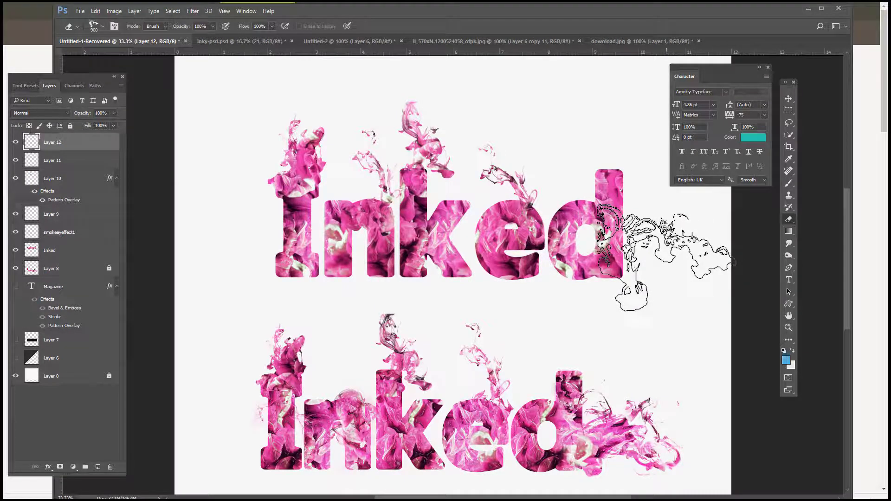
With the Brush tool, stamp the 1024 px smoke brush over the lower right of the letter d, trailing out beside the word
left_click(791, 185)
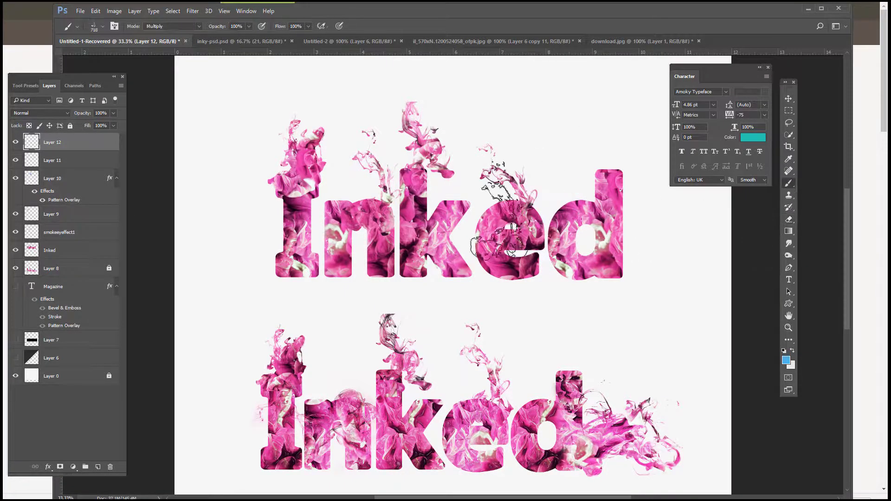
left_click(99, 26)
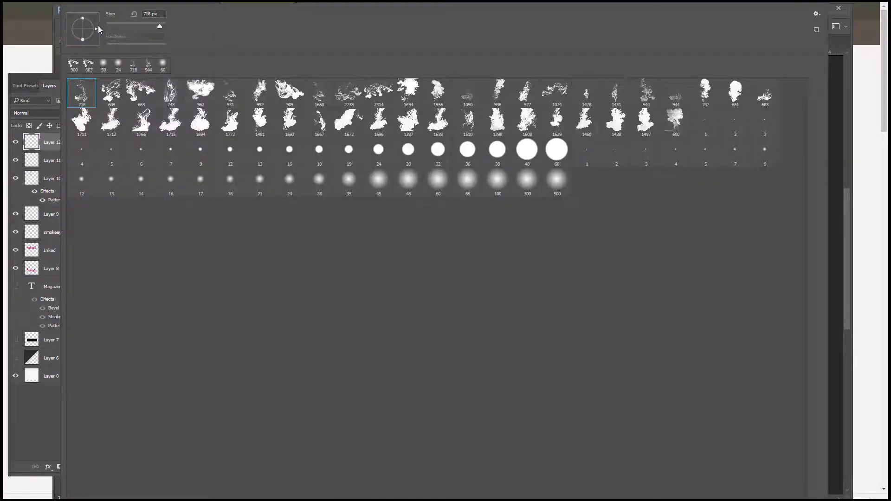
left_click(557, 90)
left_click(808, 260)
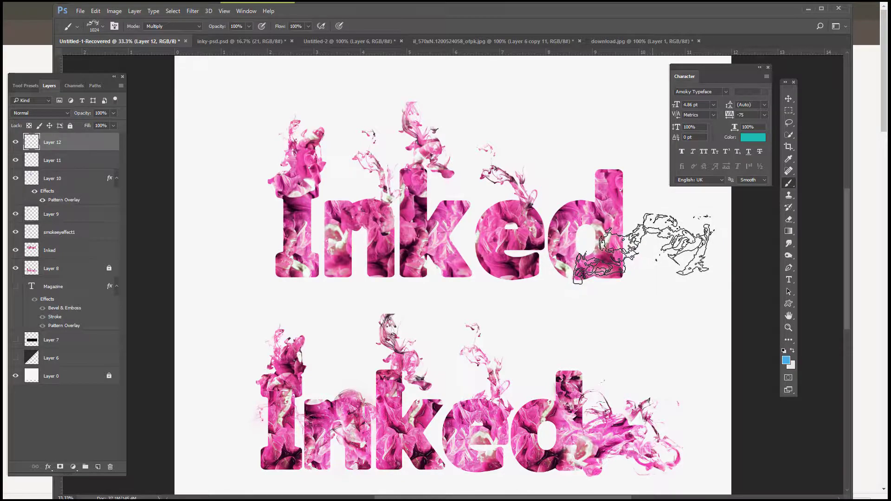
left_click(644, 248)
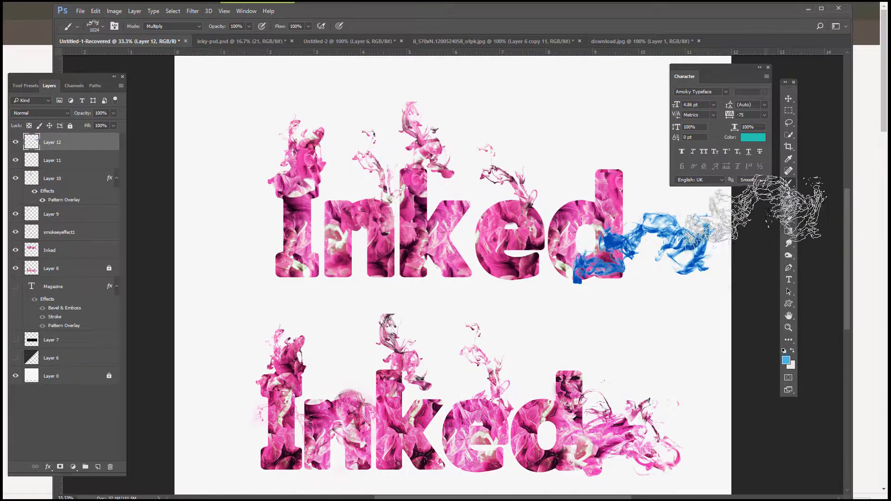
Switch to the Eraser and choose the soft round 35 px brush
left_click(788, 219)
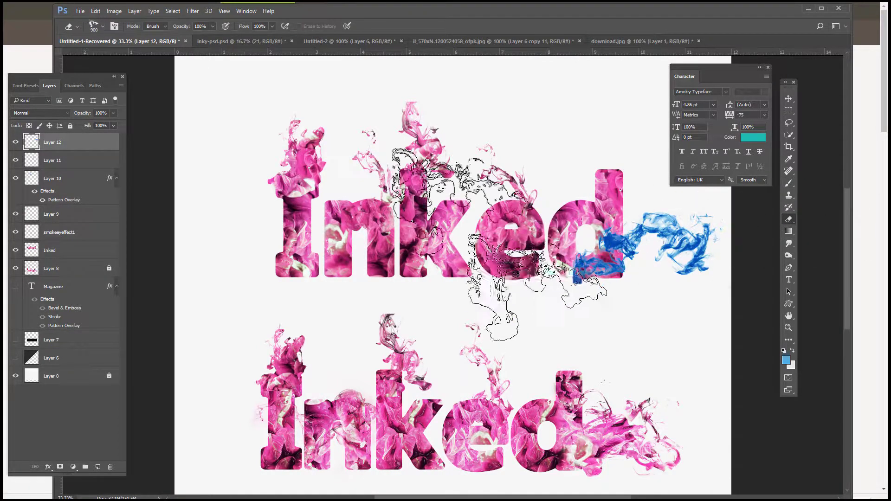
left_click(101, 27)
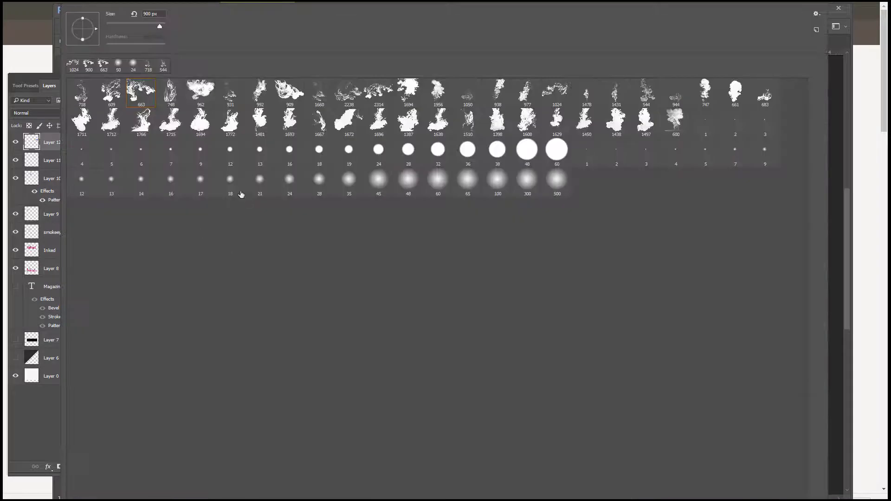
left_click(361, 186)
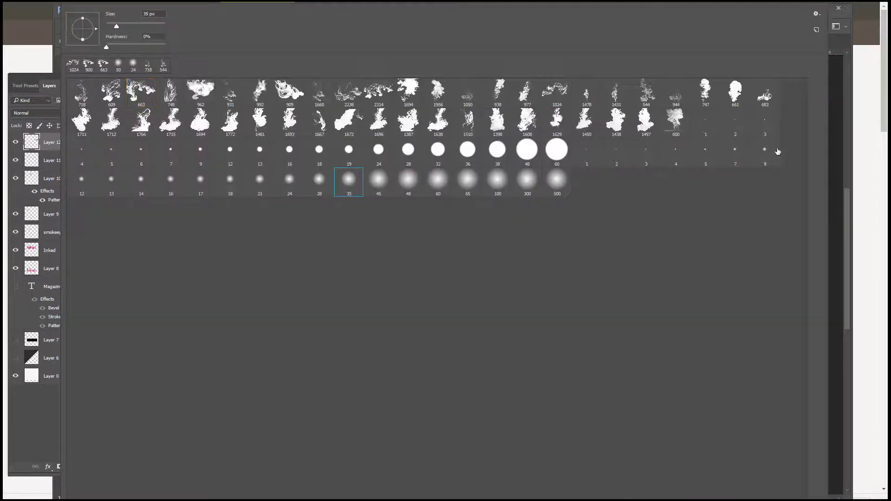
left_click(837, 156)
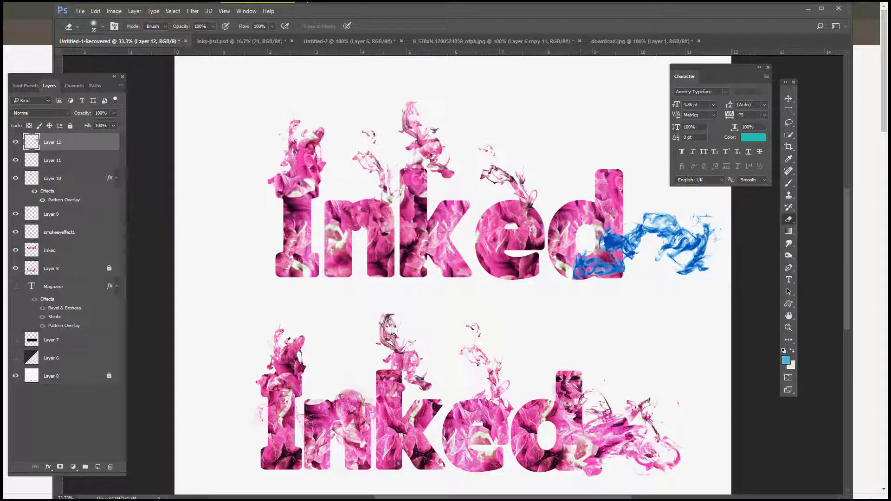
Fill the smoke on the letter d with a Pattern Overlay of the pink ink pattern at 17% scale and return to the Eraser
left_click(48, 467)
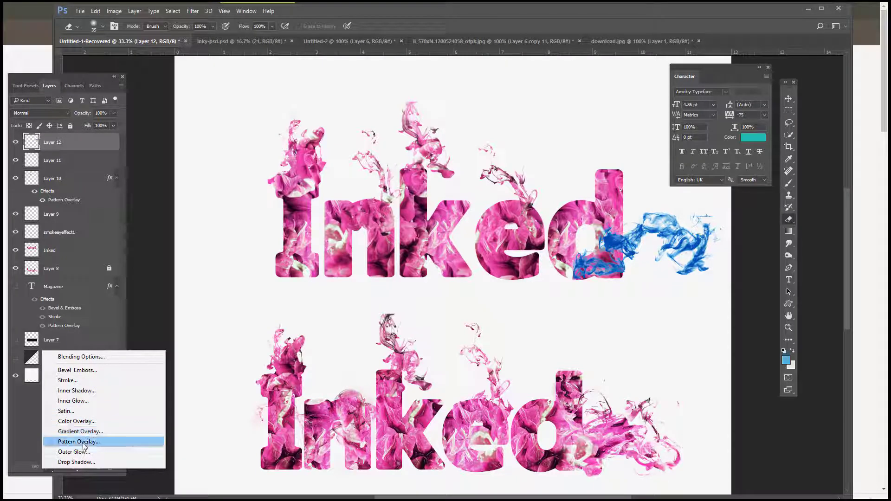
left_click(79, 443)
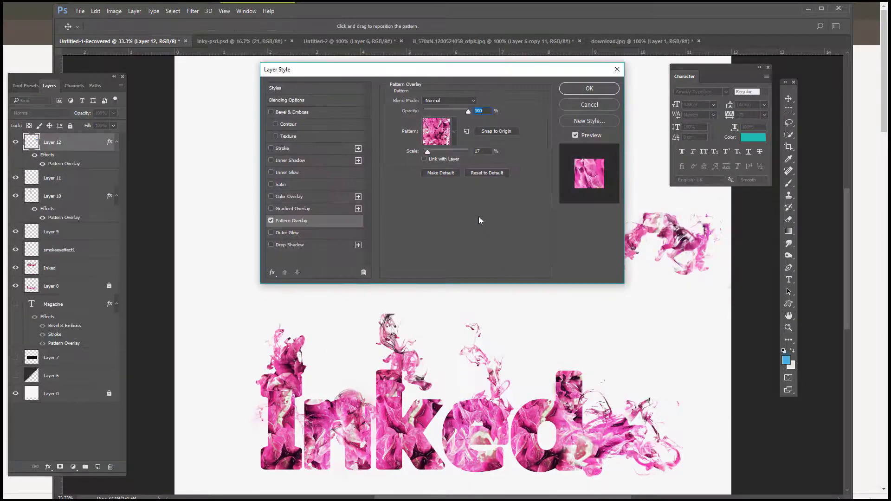
mouse_move(545, 79)
left_mouse_down()
mouse_move(404, 104)
mouse_move(282, 181)
mouse_move(442, 388)
mouse_move(673, 346)
mouse_move(662, 364)
left_mouse_up()
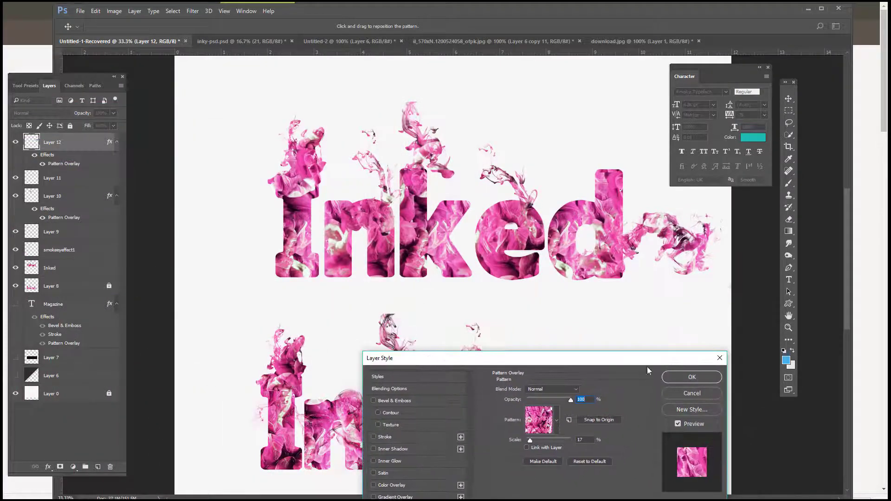
left_click(692, 377)
key("e")
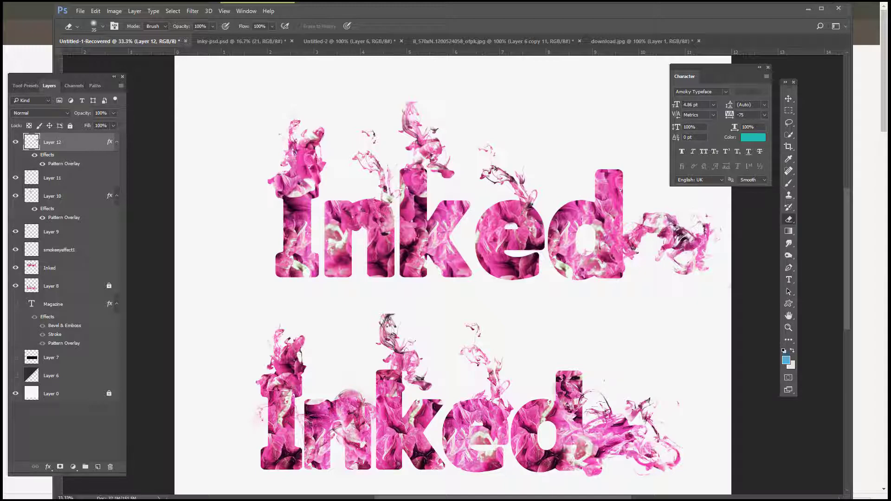
Hide Layer 8 and the Layer 0 background, and stamp all visible layers into a new merged layer
left_click(15, 286)
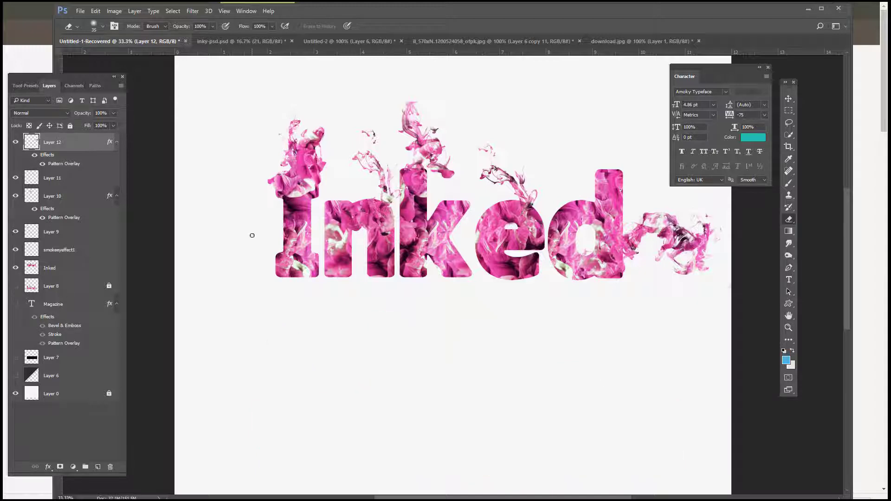
left_click(15, 393)
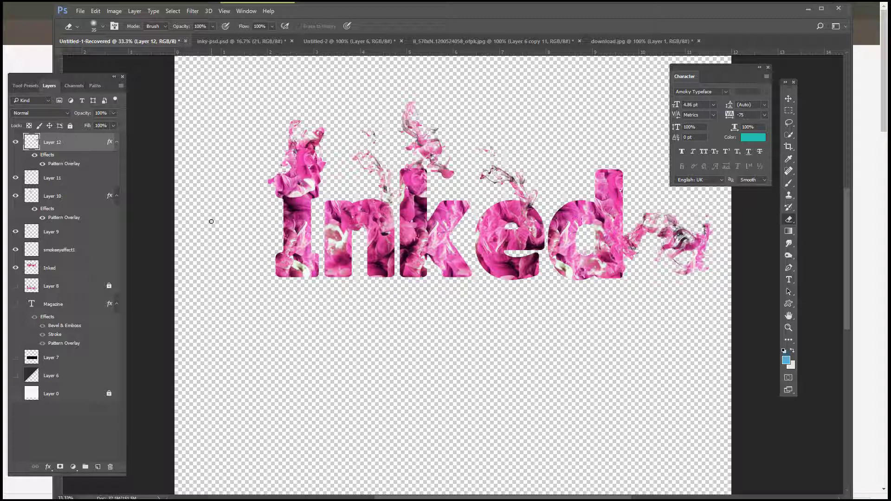
key("ctrl+alt+shift+e")
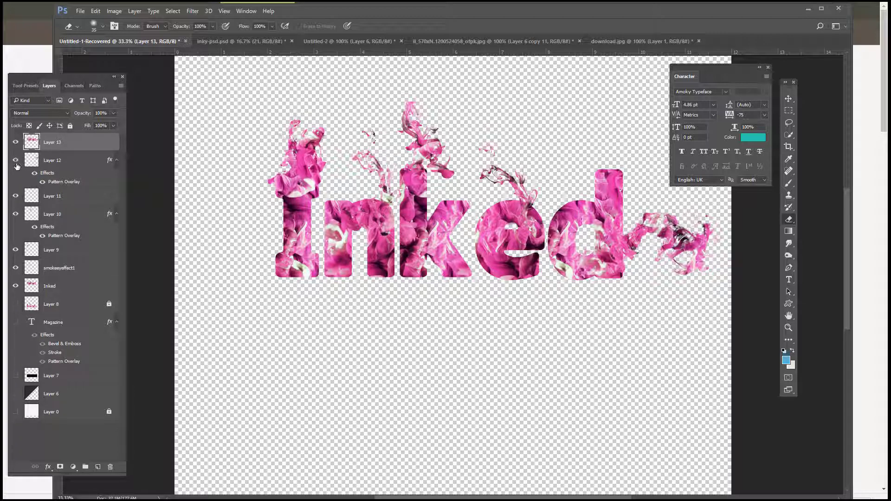
Show the Layer 0 background again and delete the separate source layers from Layer 12 down to Inked
left_click_drag(16, 165, 16, 292)
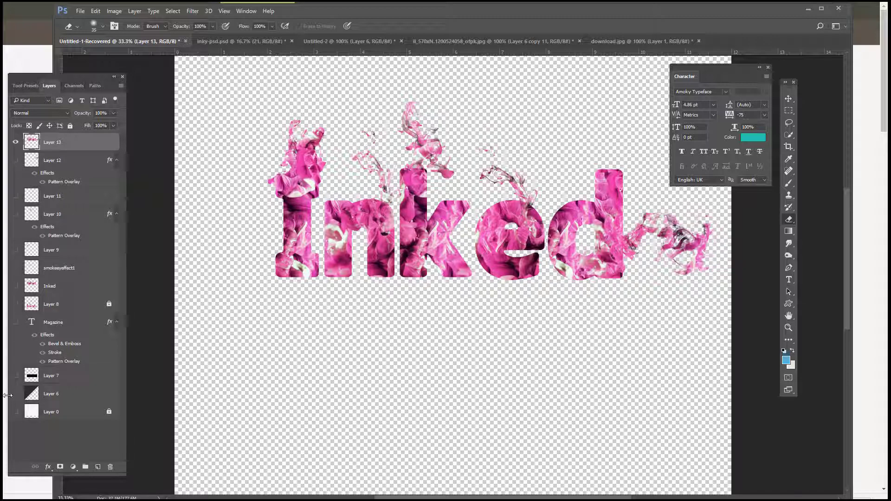
left_click(15, 412)
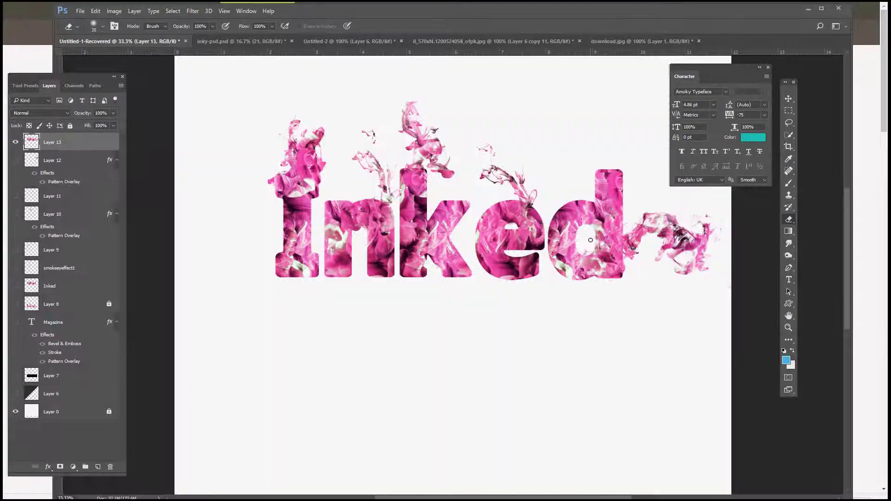
left_click(55, 161)
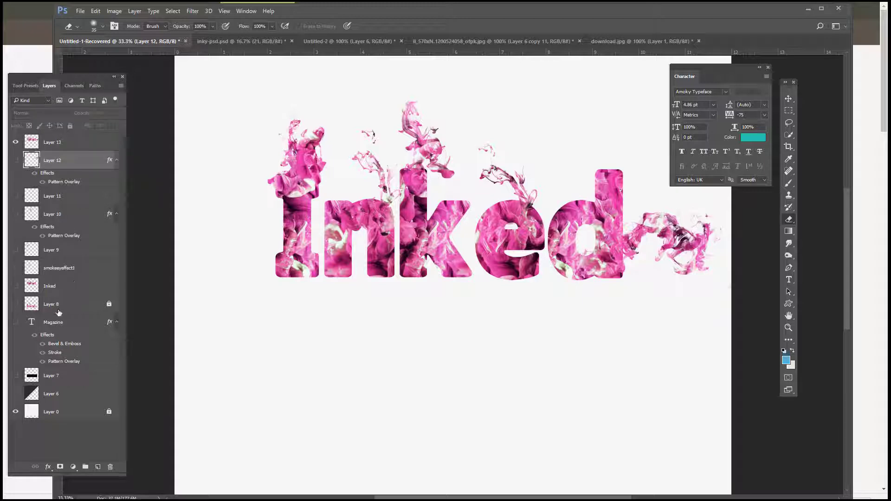
left_click(55, 288, "shift")
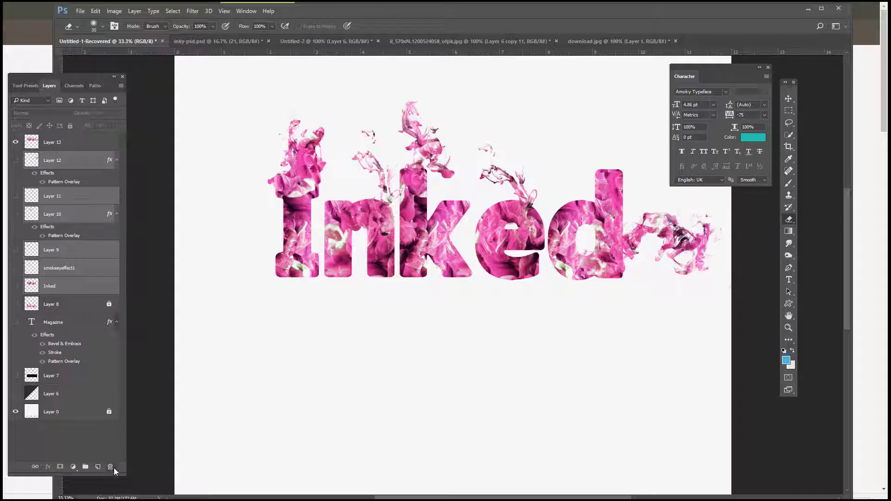
left_click(110, 467)
left_click(446, 173)
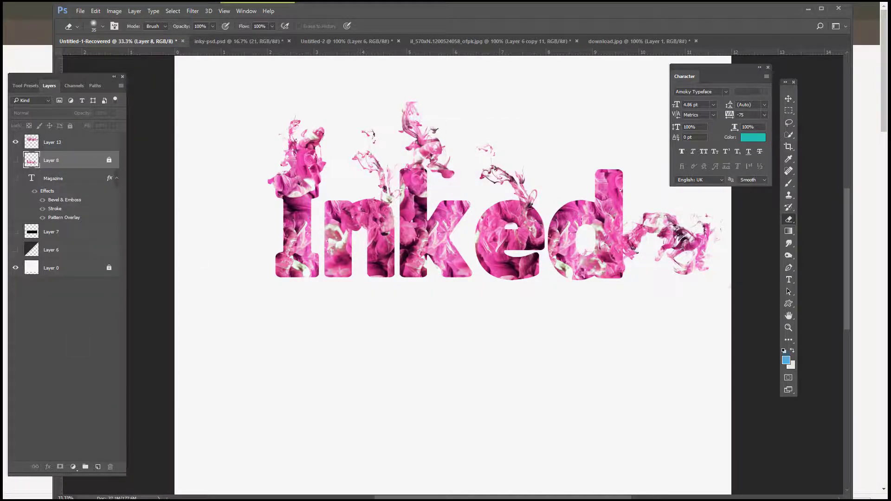
Apply the Plastic Wrap filter to Layer 13 with Highlight Strength 9, Detail 4 and Smoothness 7
left_click(51, 139)
left_click(192, 11)
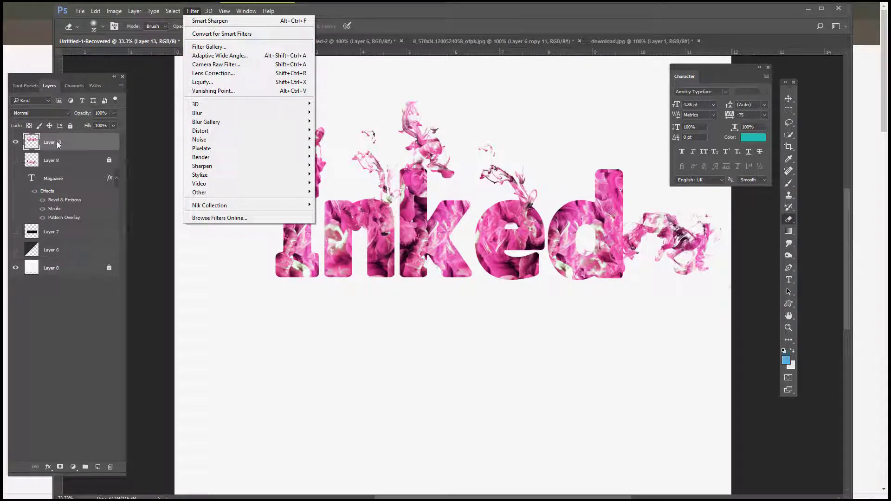
left_click(90, 143)
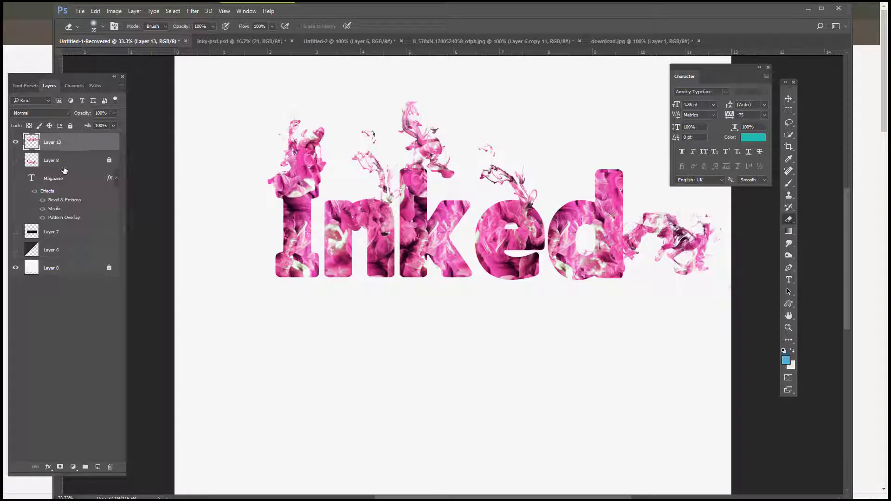
left_click(194, 13)
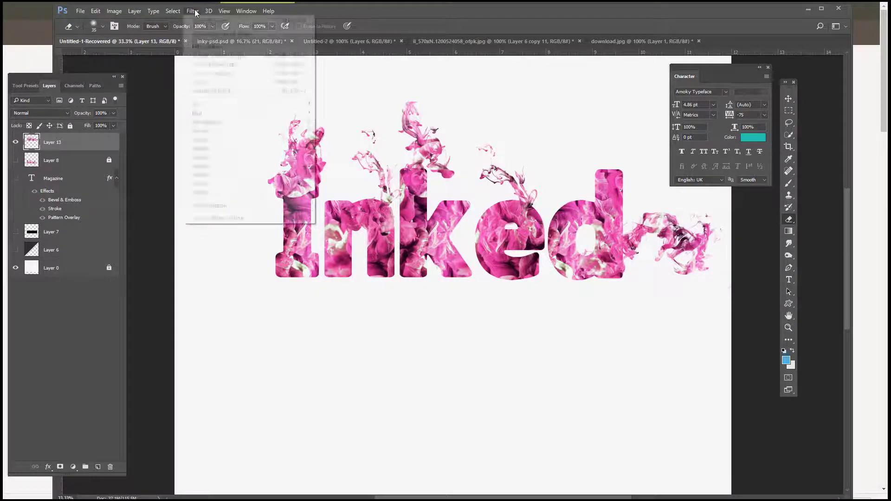
left_click(208, 48)
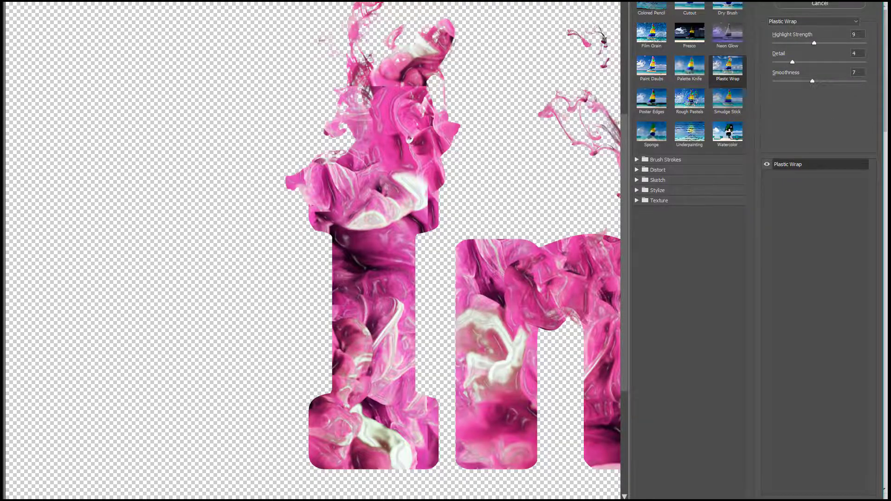
key("ctrl+minus")
key("ctrl+minus")
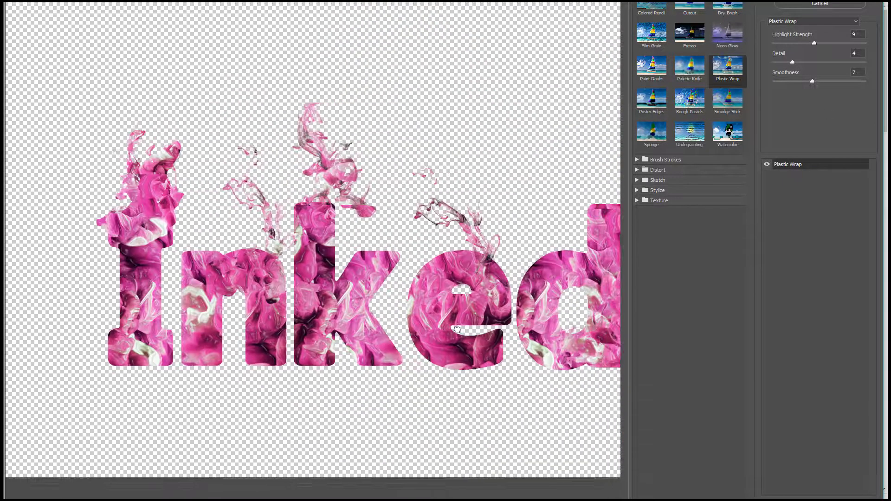
left_click_drag(457, 330, 409, 353)
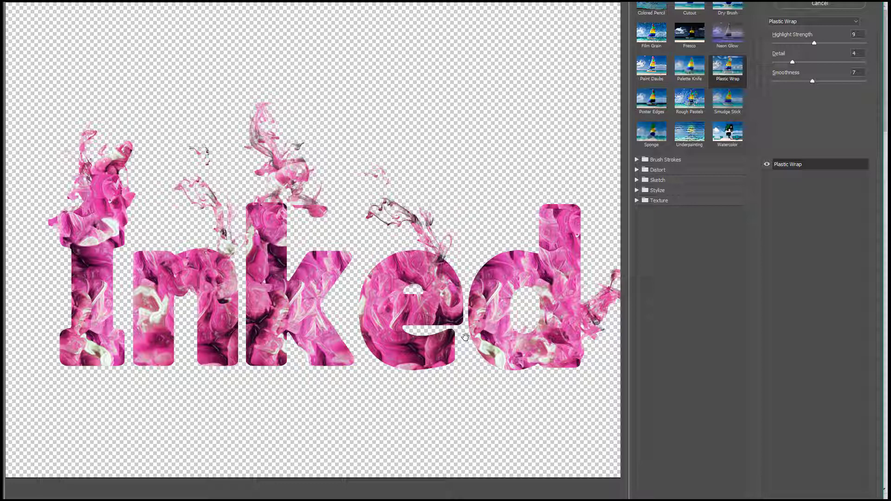
left_click_drag(535, 290, 360, 281)
left_click_drag(422, 283, 567, 280)
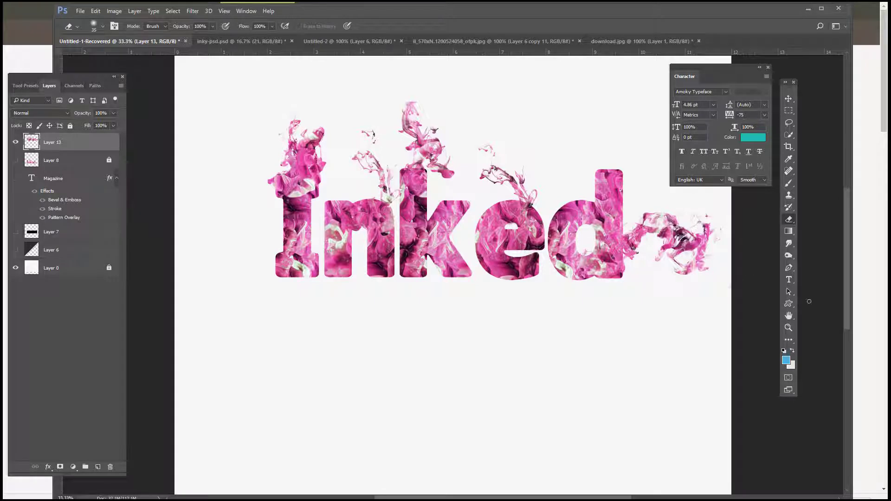
Add the text "Magagazine" in the empty area below Inked, using the 1 ink brush font at 72 pt
left_click(788, 327)
left_click(503, 216)
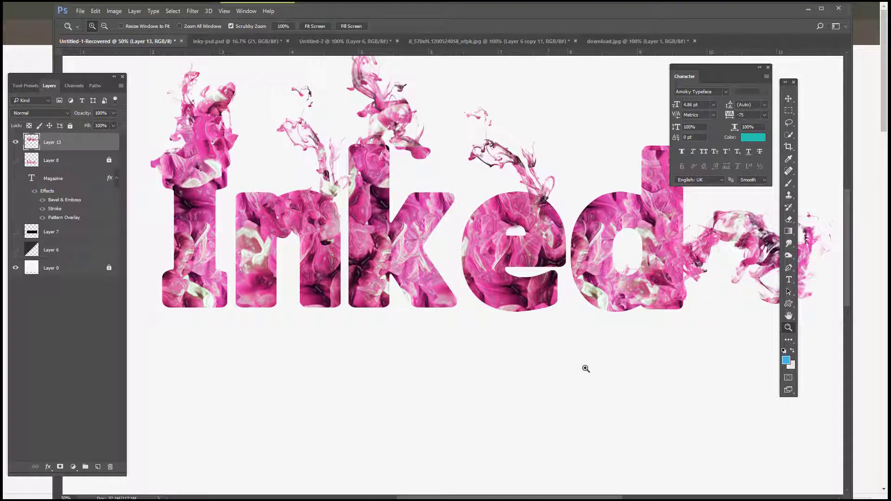
scroll(707, 384, "up", 2)
scroll(659, 369, "up", 1)
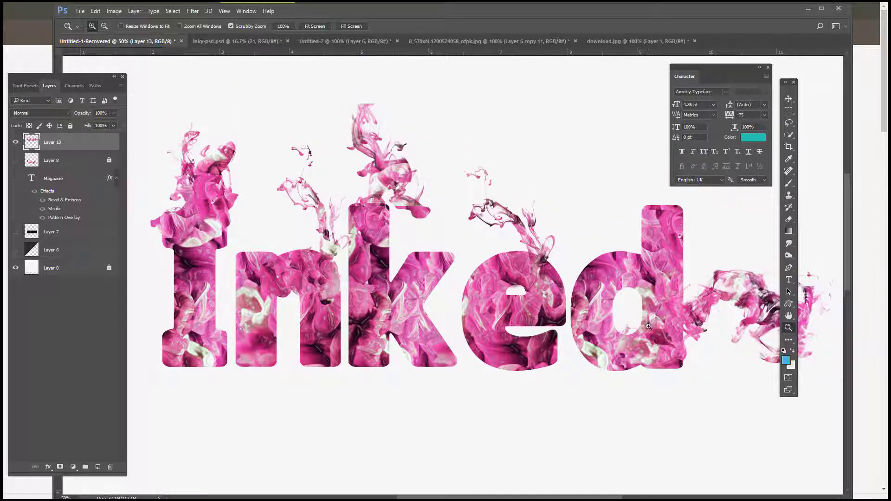
scroll(688, 372, "down", 4)
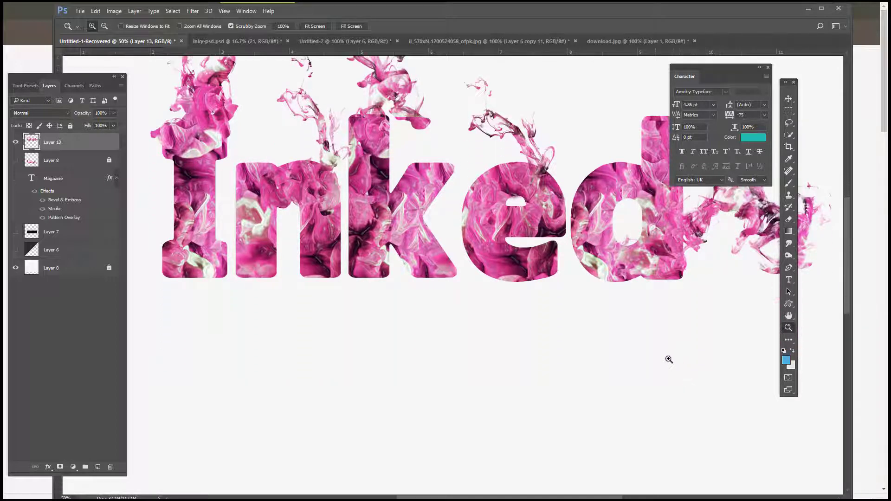
scroll(659, 357, "down", 1)
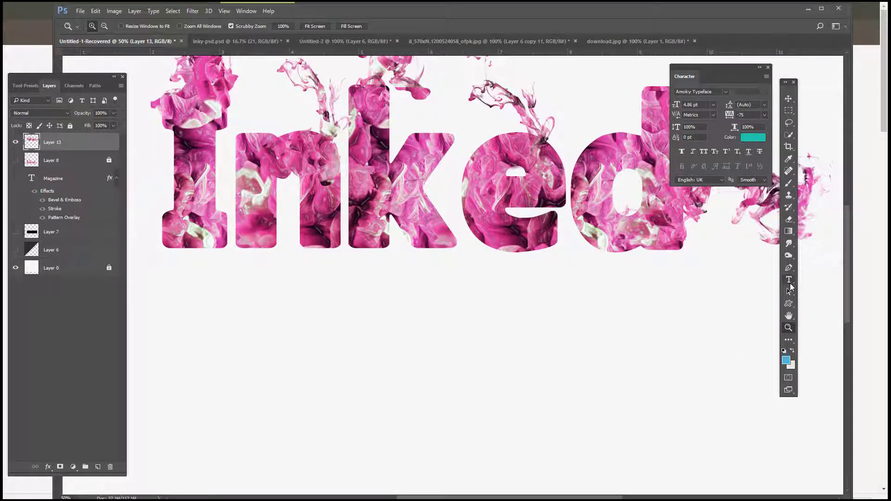
left_click(789, 281)
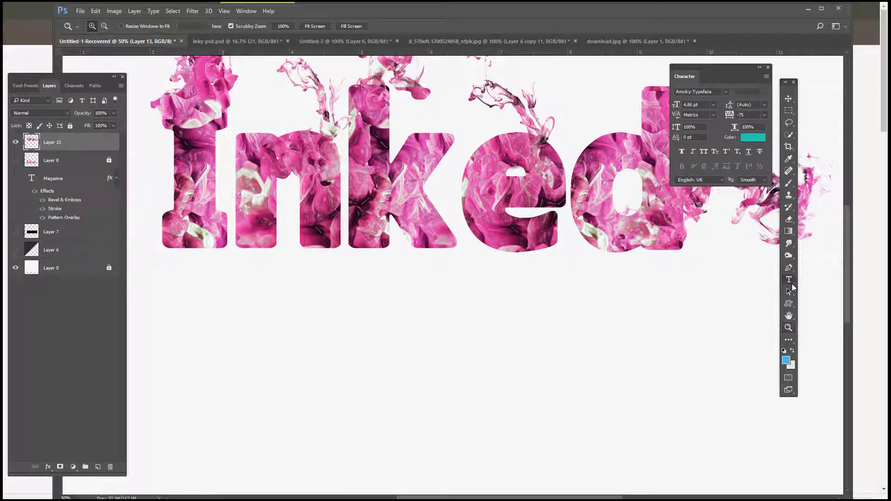
left_click(726, 93)
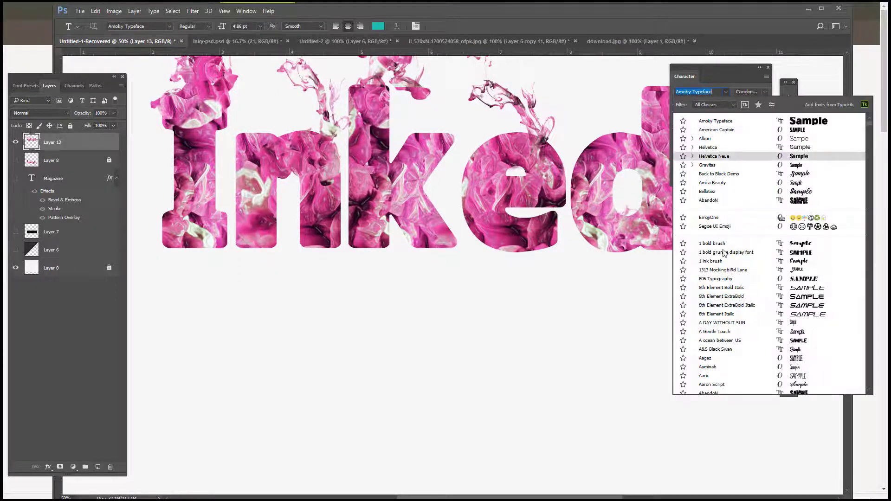
left_click(749, 263)
left_click(277, 328)
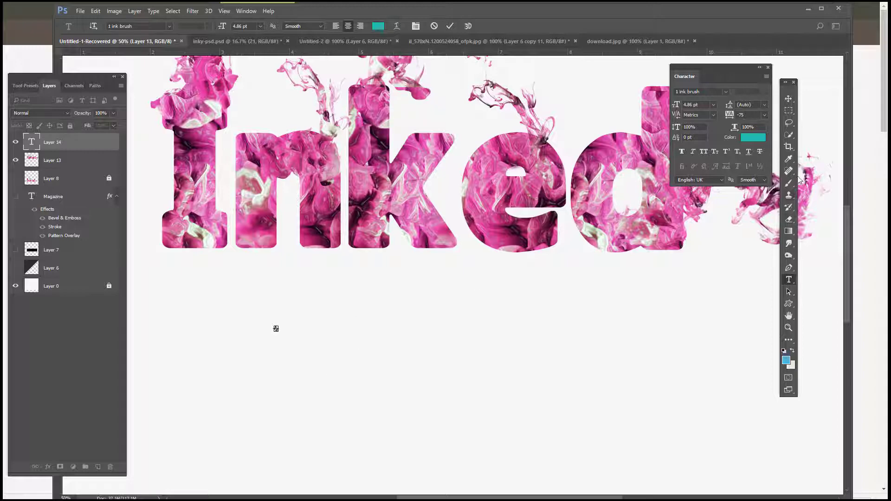
left_click(789, 98)
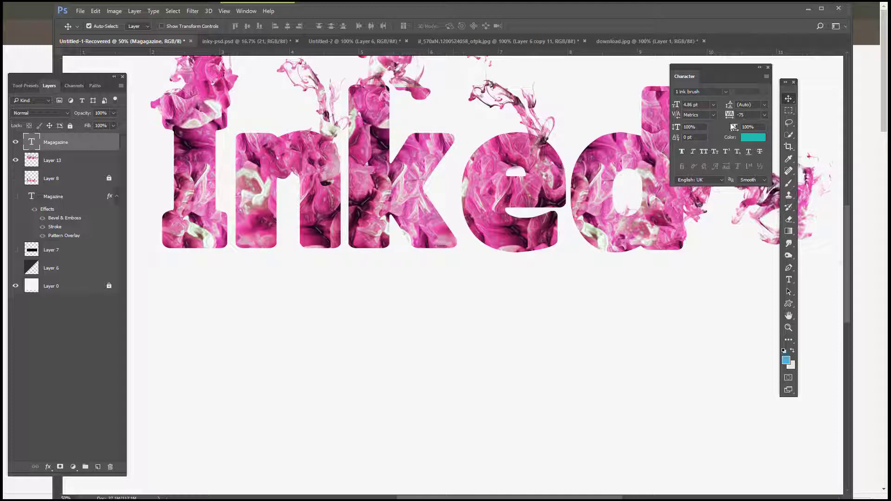
left_click(713, 110)
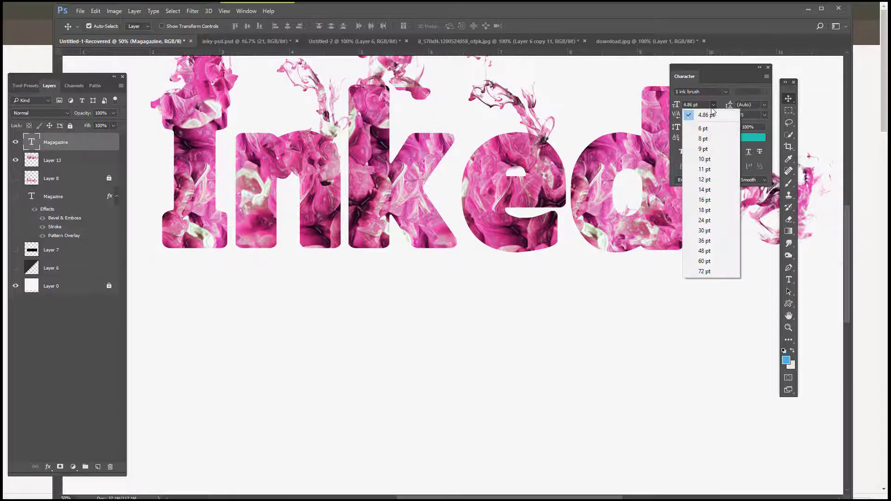
left_click(704, 273)
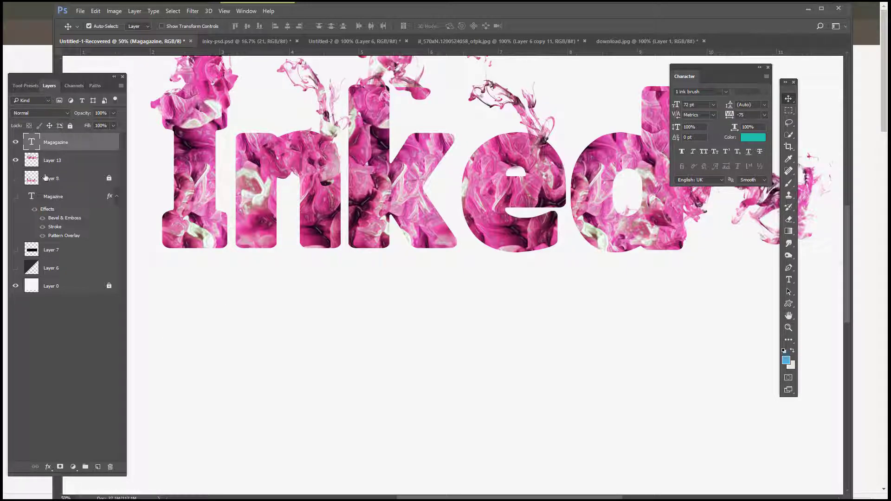
Try a dark blue ink Pattern Overlay on the Magagazine text layer
left_click(14, 142)
left_click(48, 467)
left_click(70, 441)
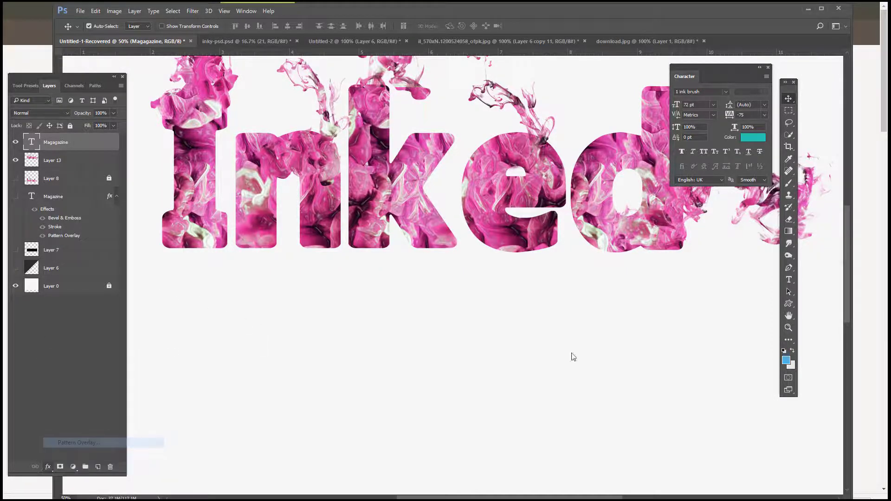
left_click(454, 139)
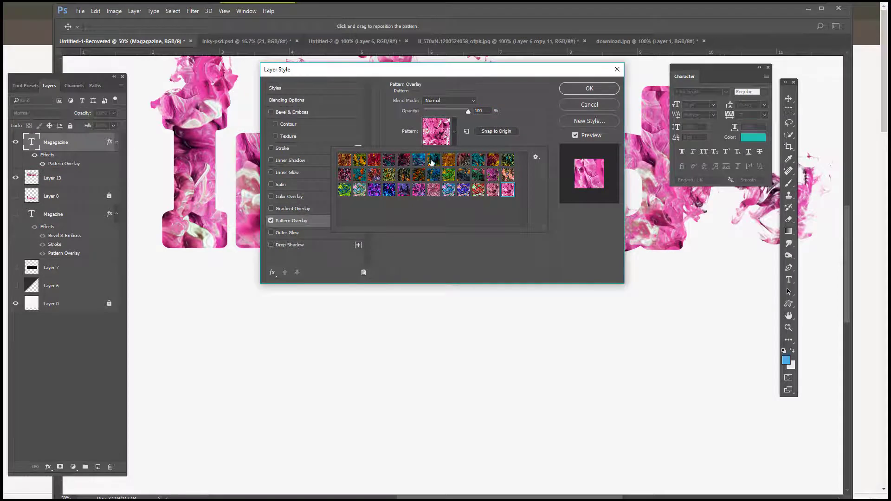
left_click(434, 175)
left_click(585, 89)
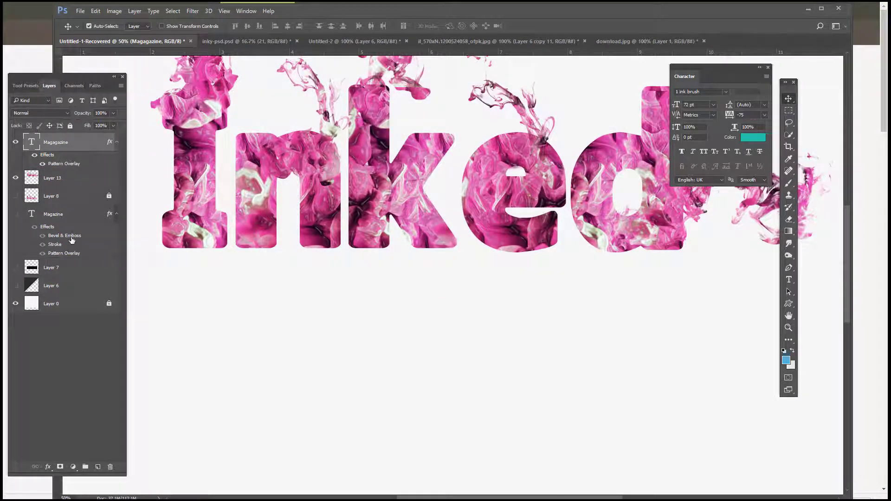
Delete the Magagazine text layer and add the text "magazine" below Inked on a new layer, using 1 ink brush at 72 pt
key("Delete")
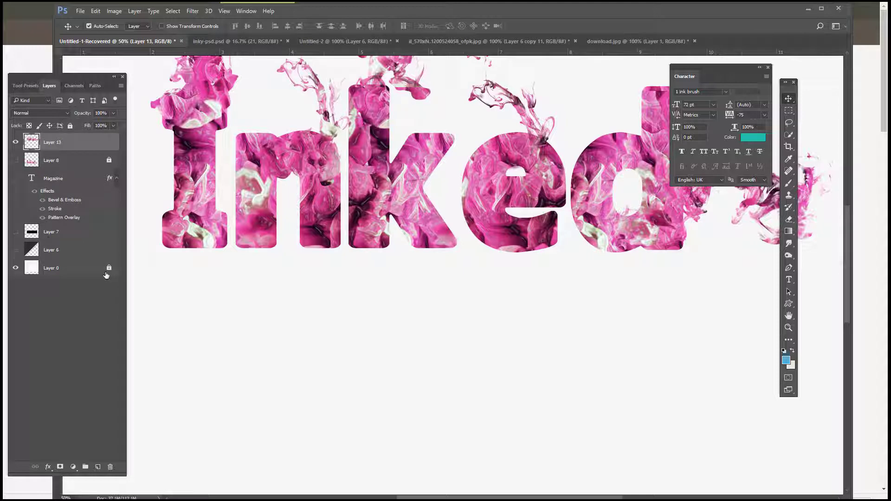
left_click(97, 467)
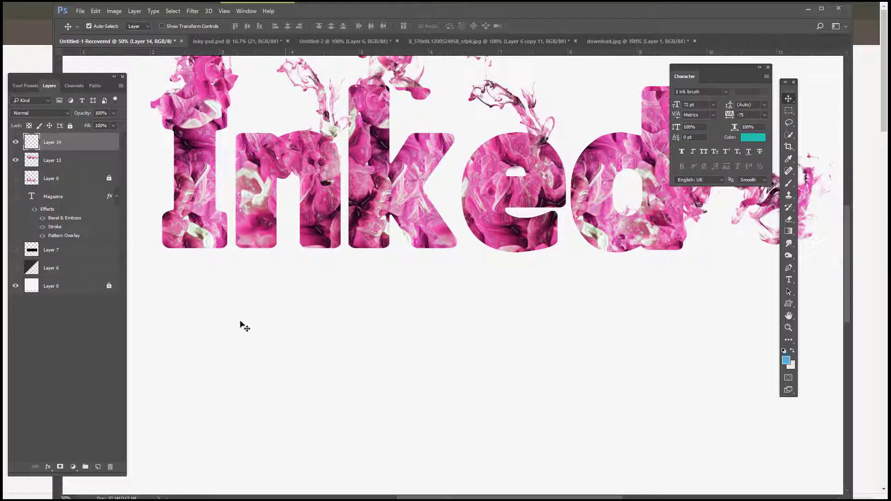
left_click(788, 281)
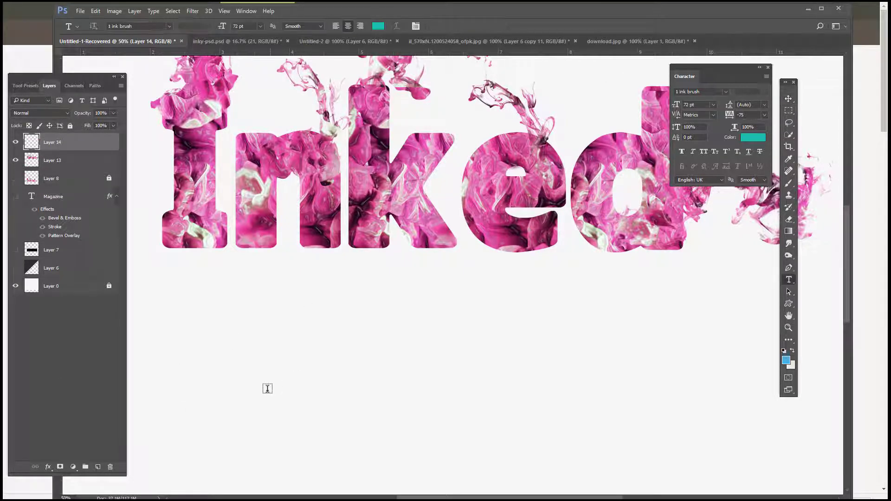
left_click(265, 367)
type("m")
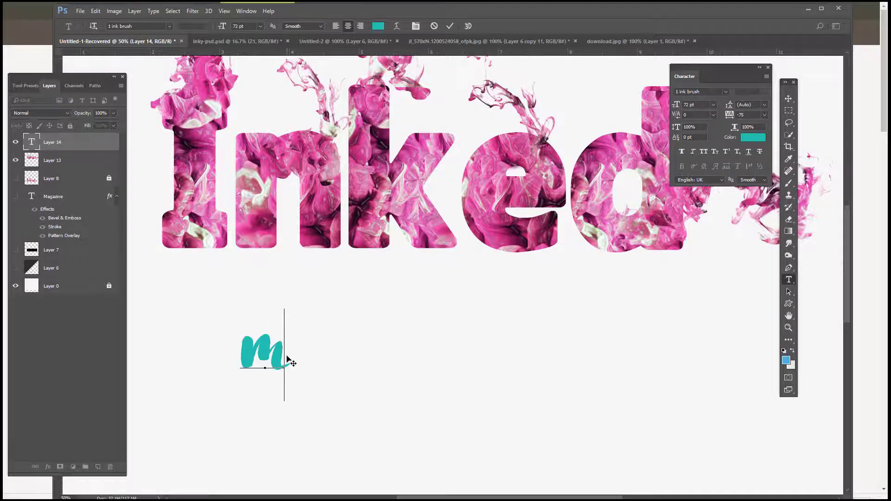
type("agazine")
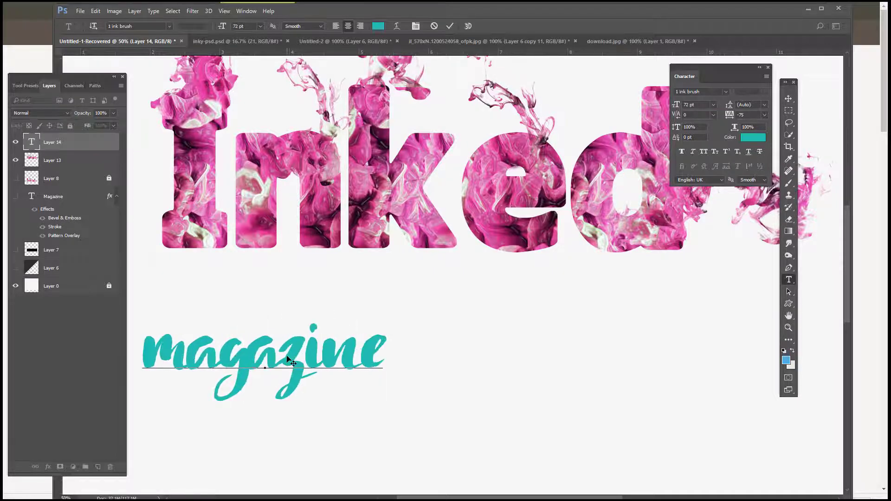
Scale the magazine text proportionally to about 189% and place it directly beneath the Inked lettering
left_click(788, 98)
left_click_drag(252, 364, 433, 292)
key("ctrl+t")
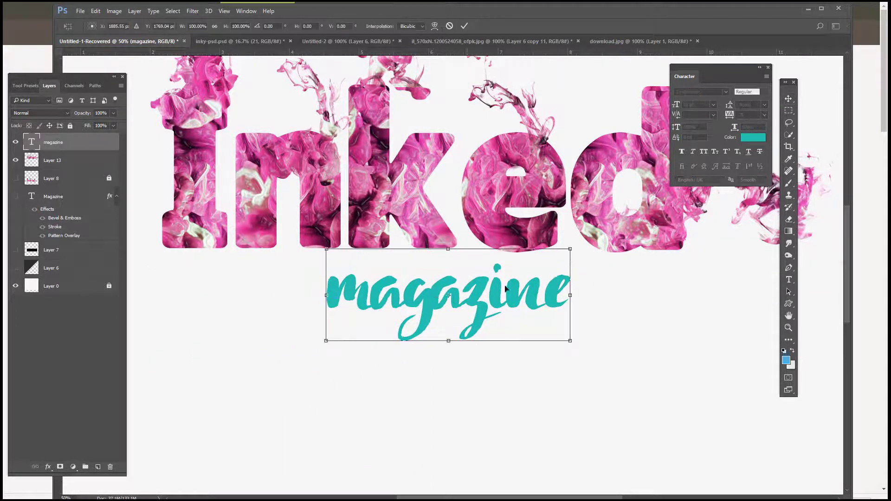
left_click_drag(571, 250, 704, 234)
left_click_drag(516, 262, 395, 291)
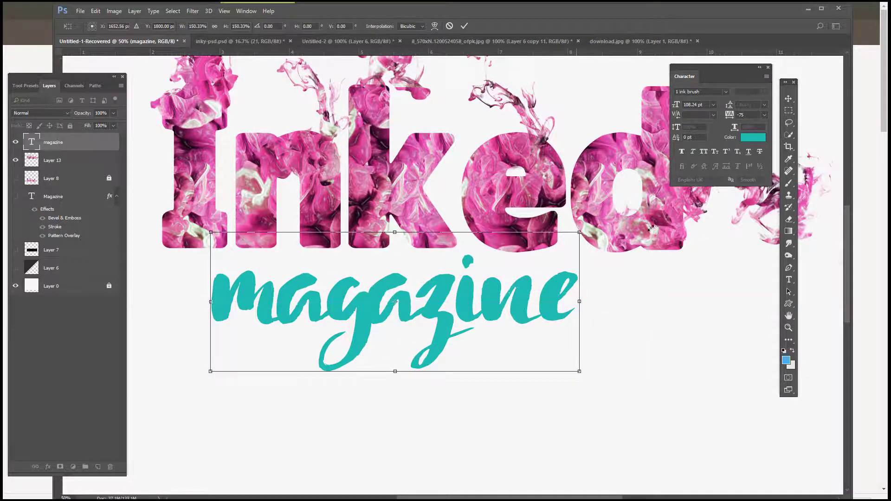
left_click_drag(651, 227, 671, 198)
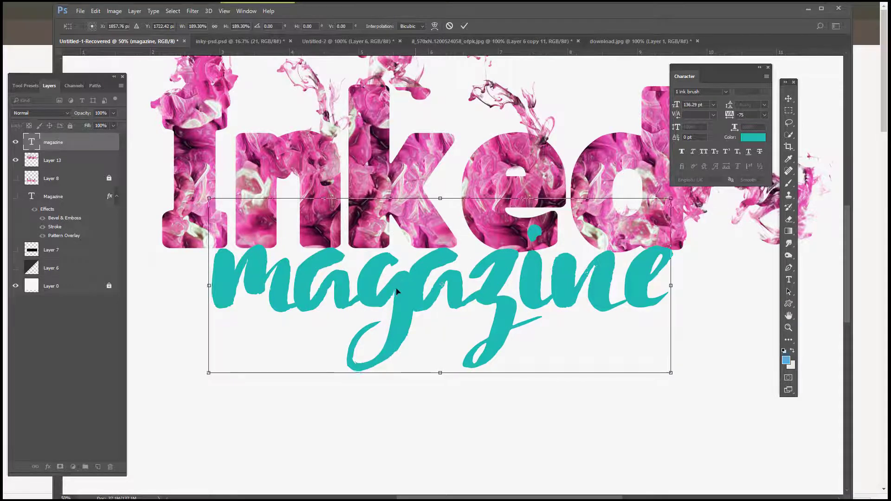
mouse_move(397, 291)
left_mouse_down()
mouse_move(400, 277)
mouse_move(391, 296)
left_mouse_up()
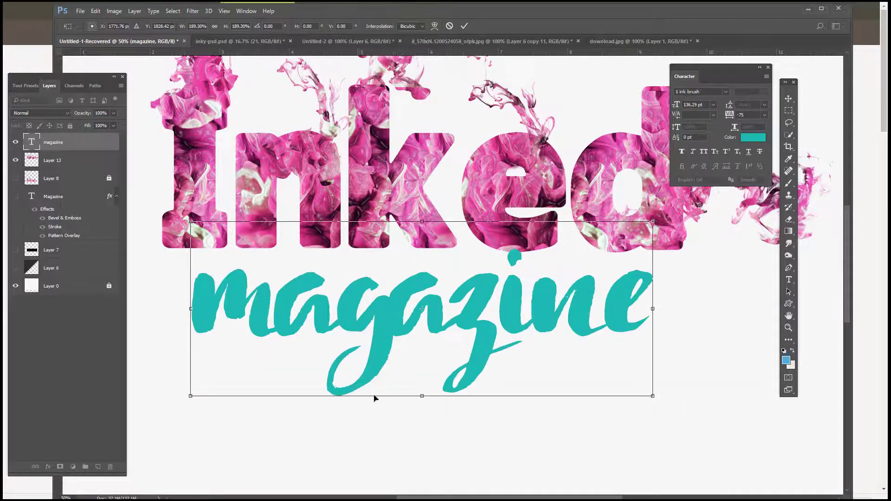
key("Return")
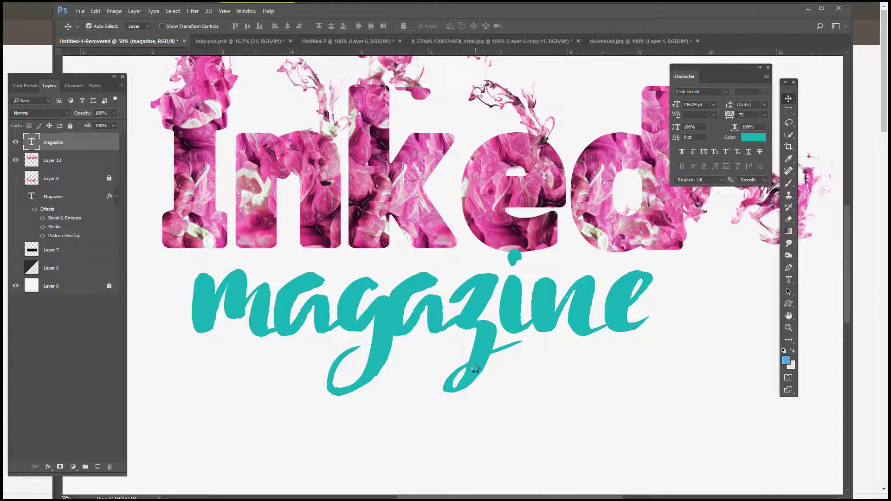
Add a Pattern Overlay to the magazine text and move the Layer Style dialog clear of the lettering
key("ctrl+minus")
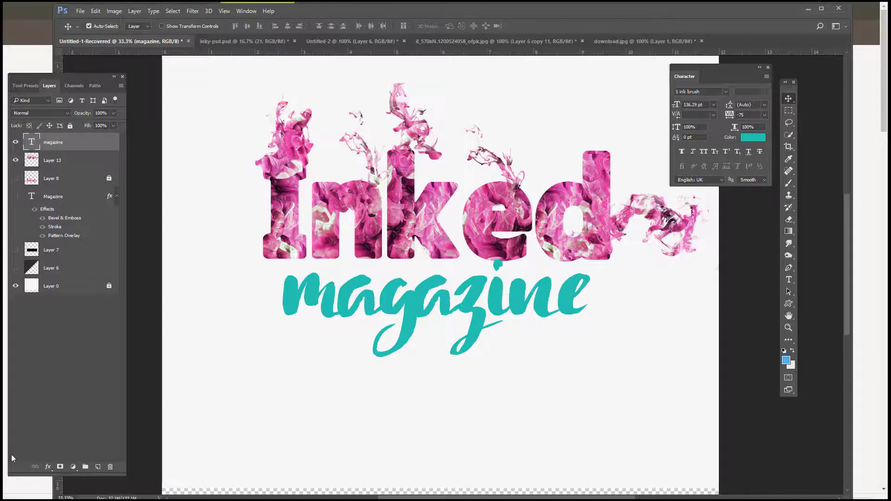
left_click(49, 467)
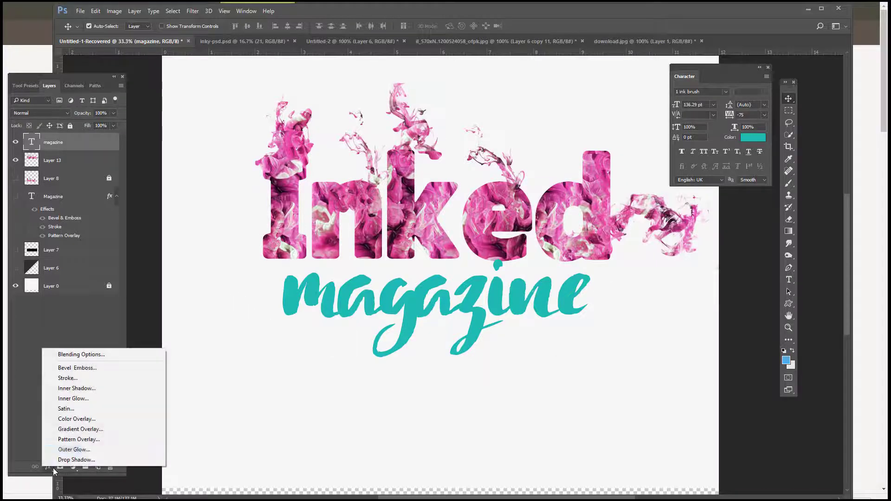
left_click(99, 436)
mouse_move(449, 75)
left_mouse_down()
mouse_move(328, 75)
mouse_move(104, 178)
left_mouse_up()
left_click(104, 240)
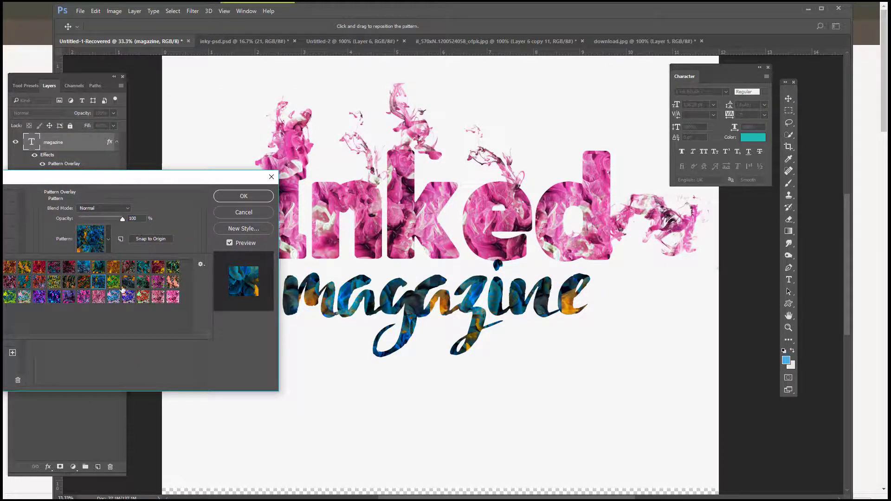
Compare pink and blue ink patterns on the magazine text and apply the dark purple and magenta one
left_click(170, 300)
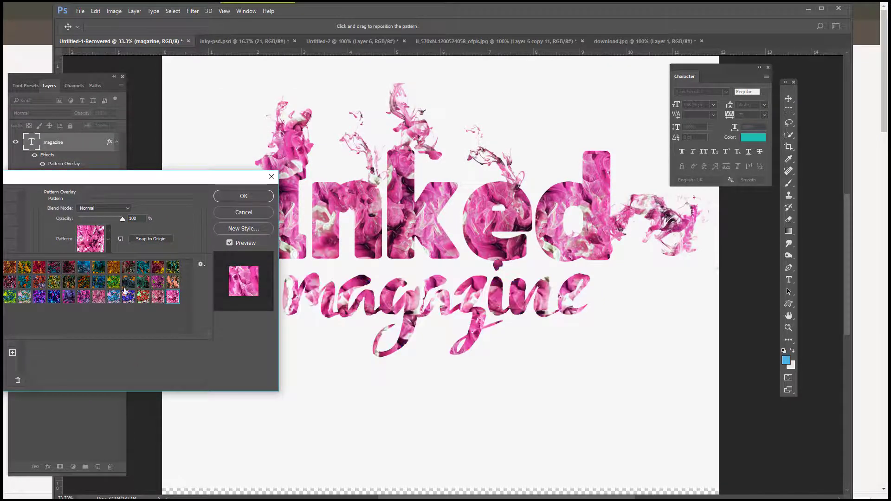
left_click(156, 297)
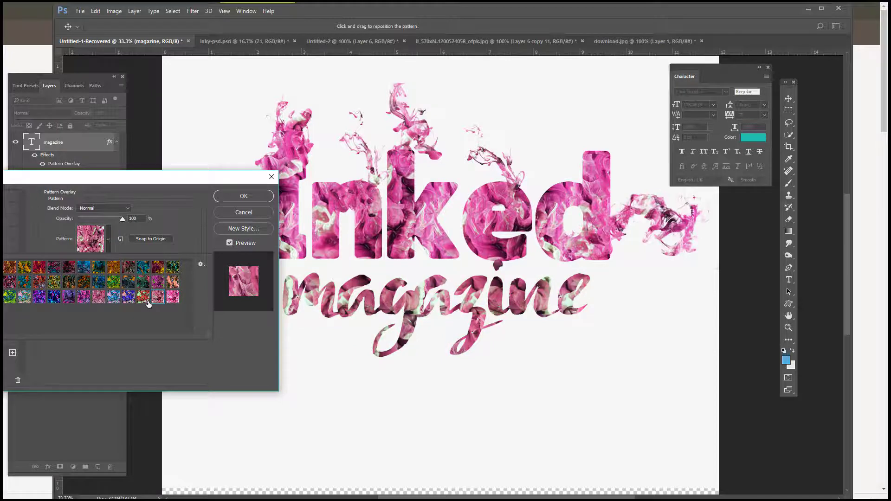
left_click(142, 300)
left_click(124, 302)
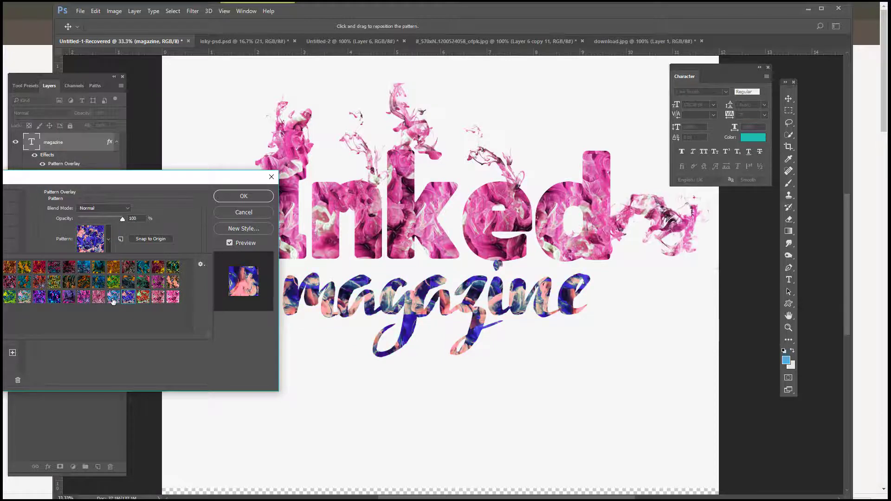
left_click(95, 299)
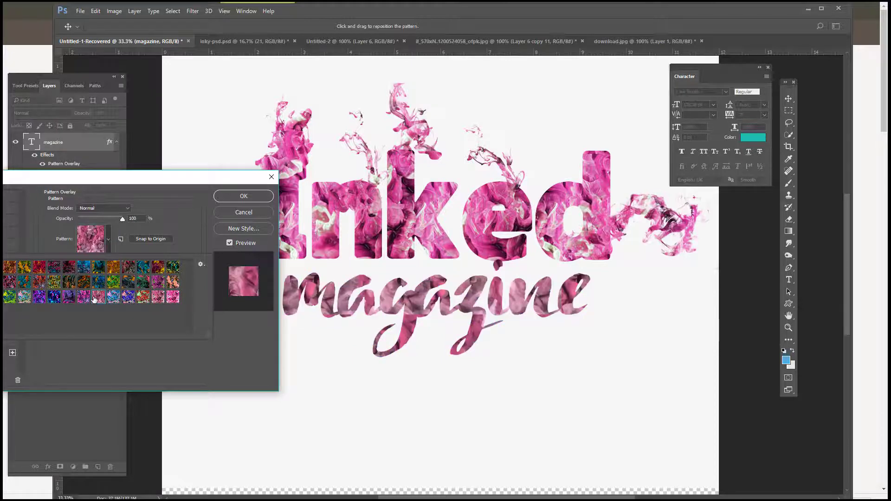
left_click(84, 300)
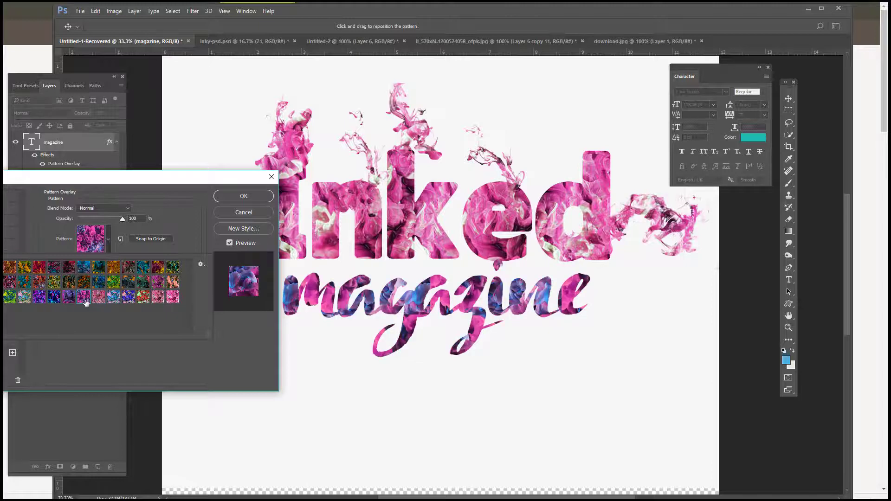
left_click(64, 298)
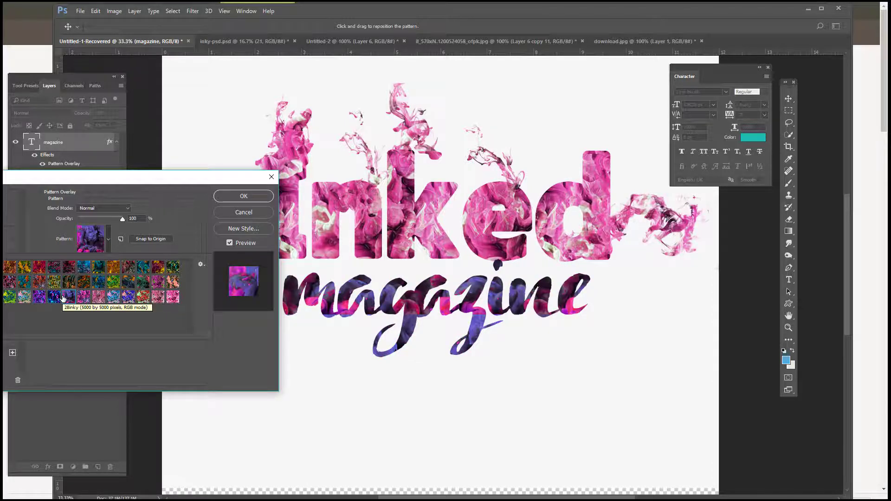
left_click(227, 198)
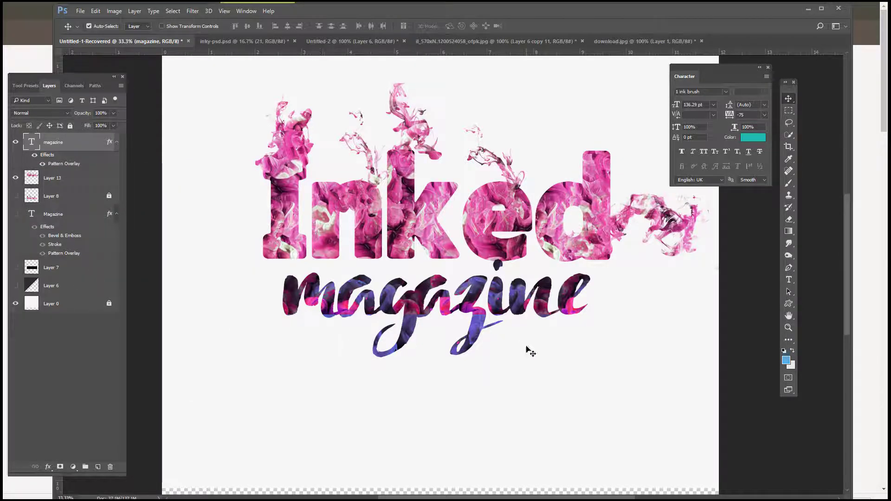
Examine the whole Inked magazine composition and then the smoke and lettering details close up
key("ctrl")
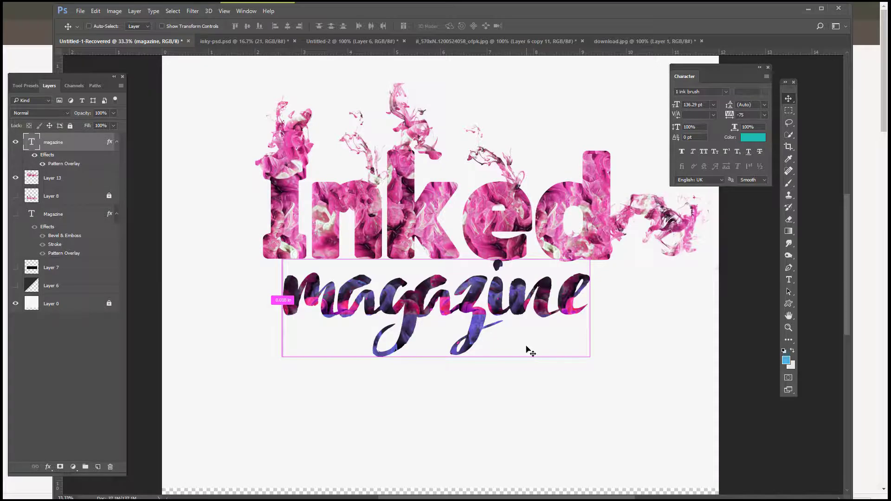
key("ctrl+minus")
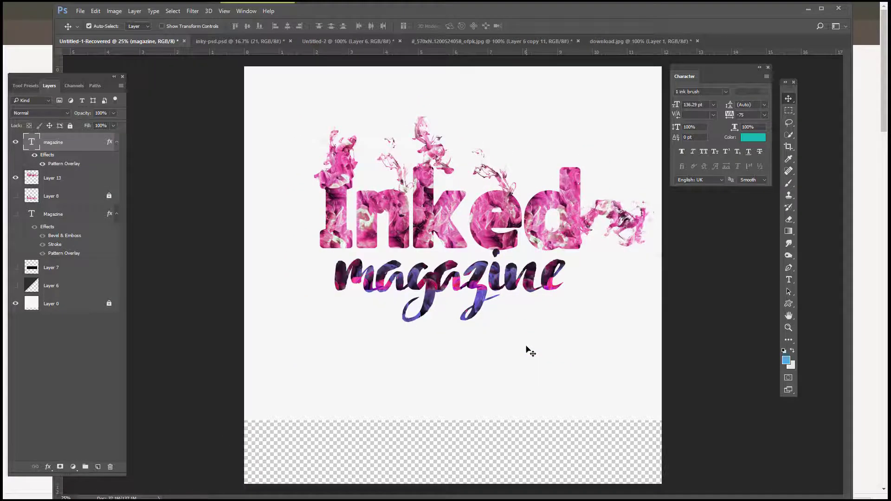
key("ctrl")
key("ctrl+plus")
key("ctrl+plus")
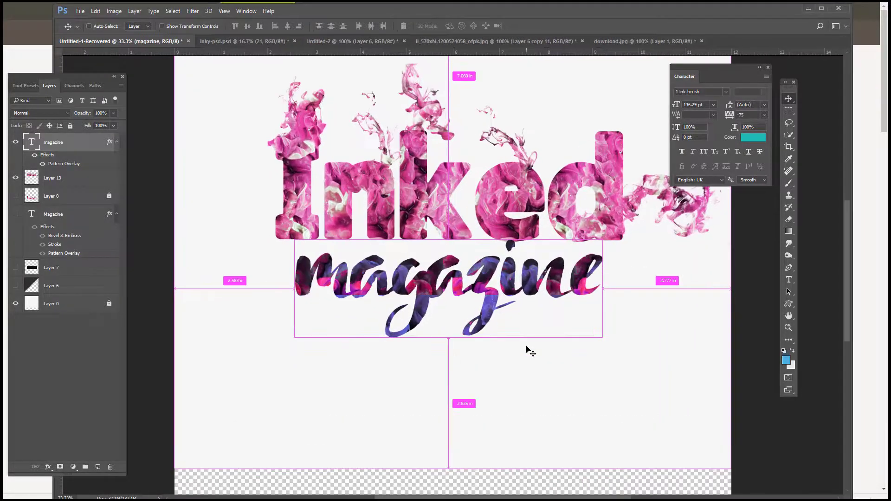
scroll(528, 369, "up", 5)
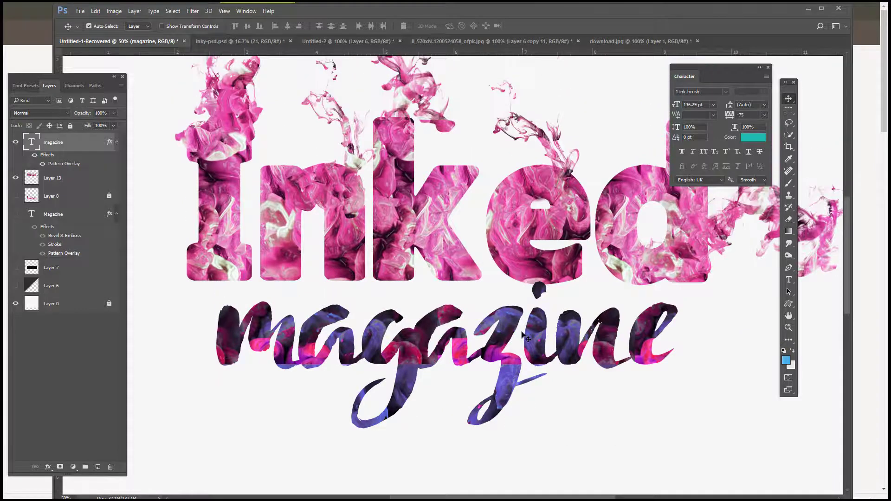
scroll(503, 316, "up", 1)
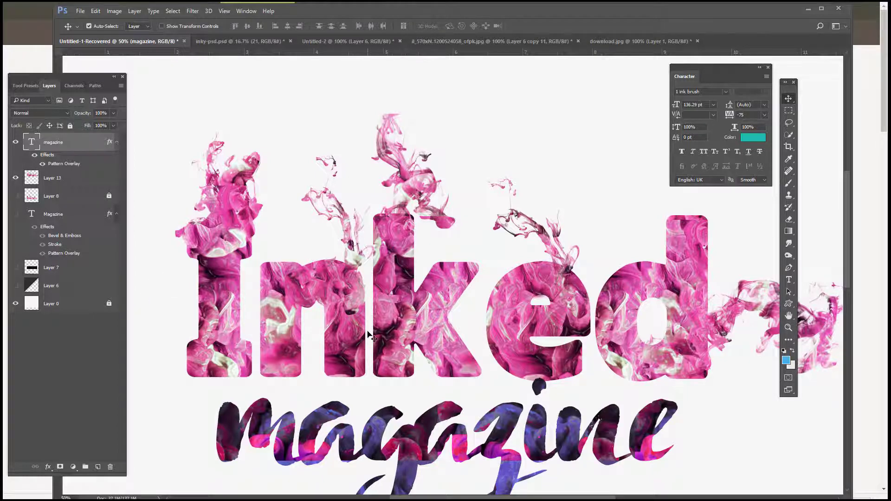
scroll(369, 338, "down", 1)
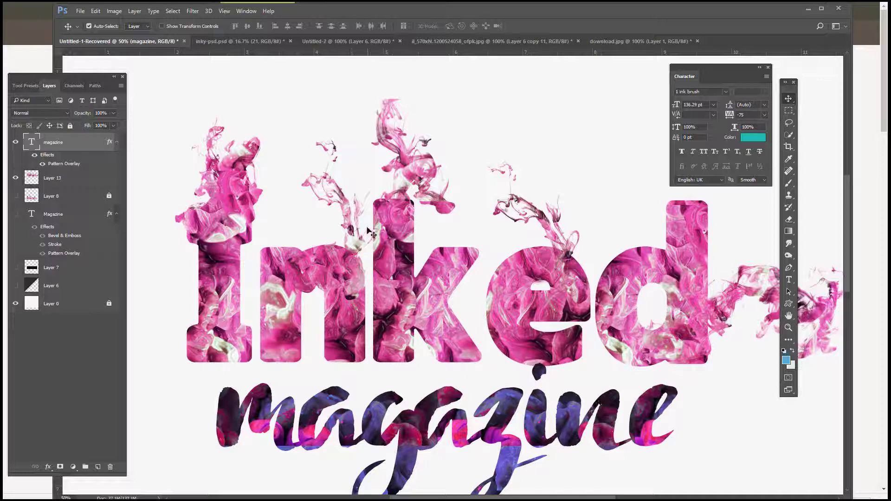
scroll(363, 226, "down", 1)
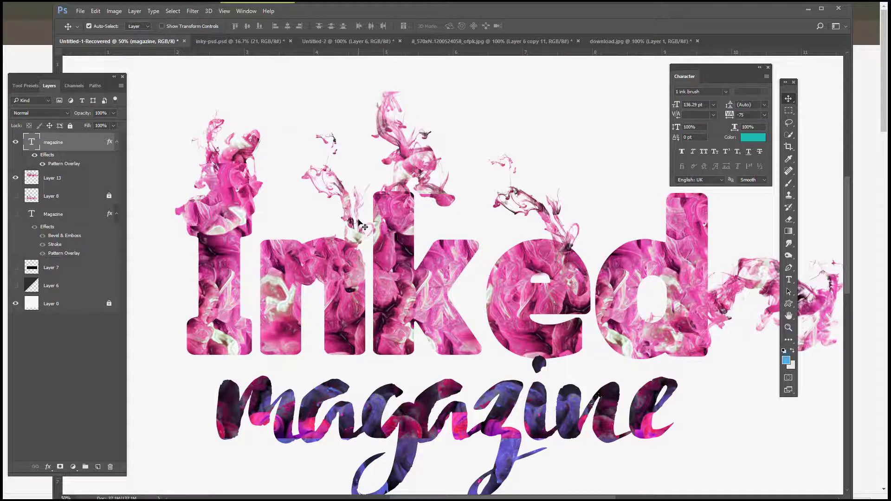